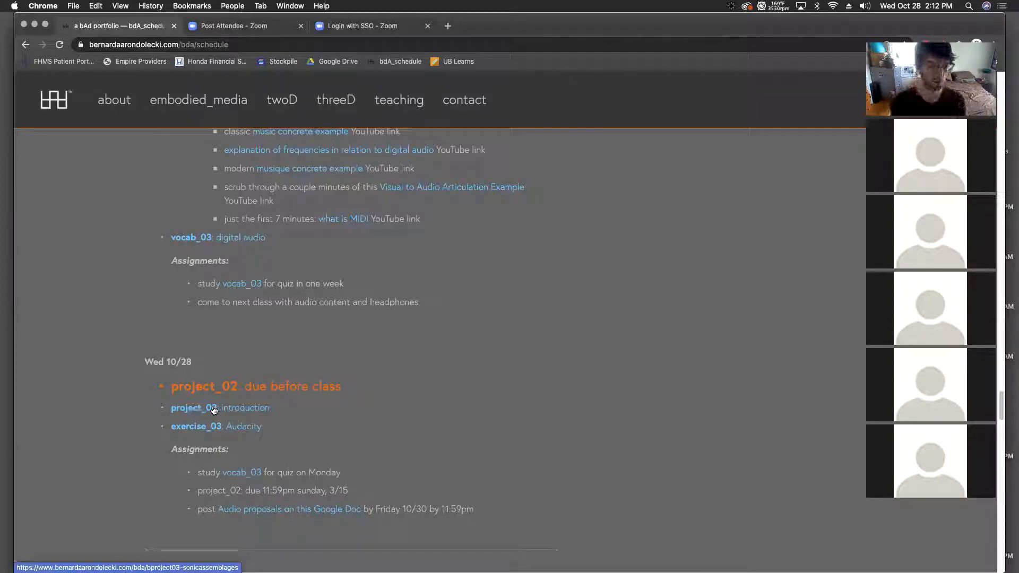
Step: Open the project_03 introduction from the class schedule and read its overview, assignment and first requirements
{"action": "left_click", "coordinate": [231, 410]}
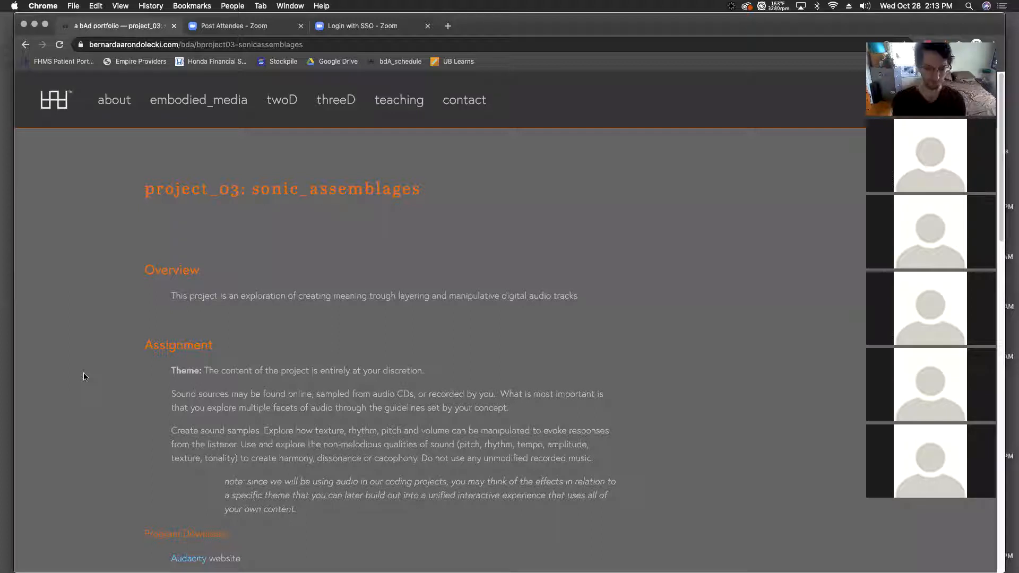
{"action": "scroll", "coordinate": [136, 352], "scroll_direction": "down", "scroll_amount": 2}
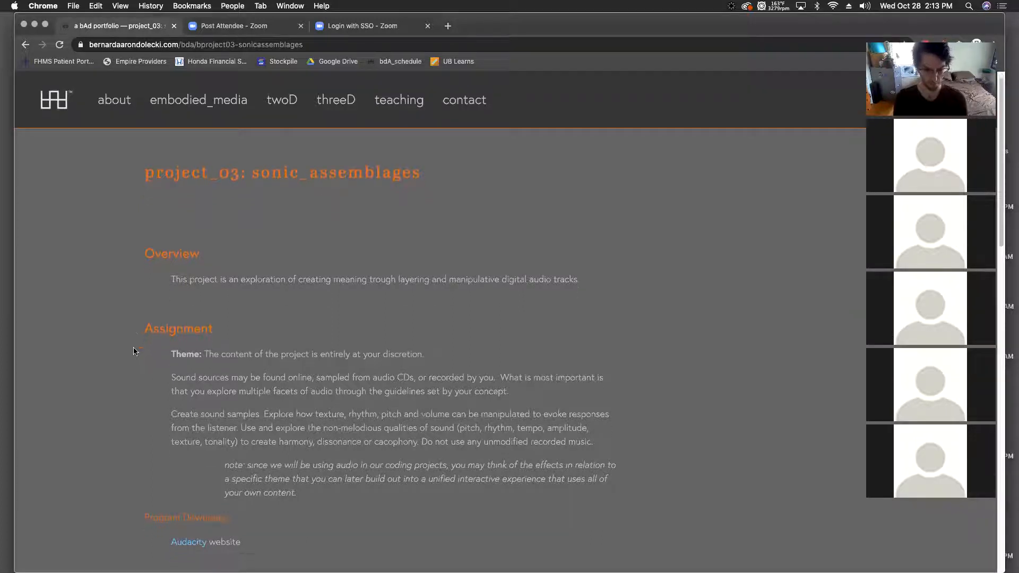
{"action": "scroll", "coordinate": [136, 354], "scroll_direction": "down", "scroll_amount": 2}
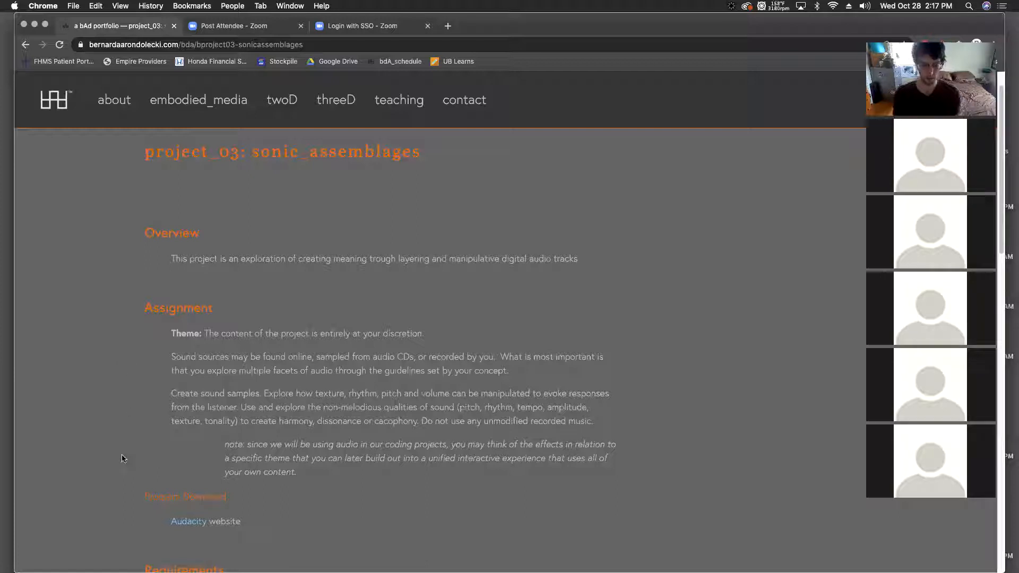
{"action": "scroll", "coordinate": [121, 460], "scroll_direction": "down", "scroll_amount": 1}
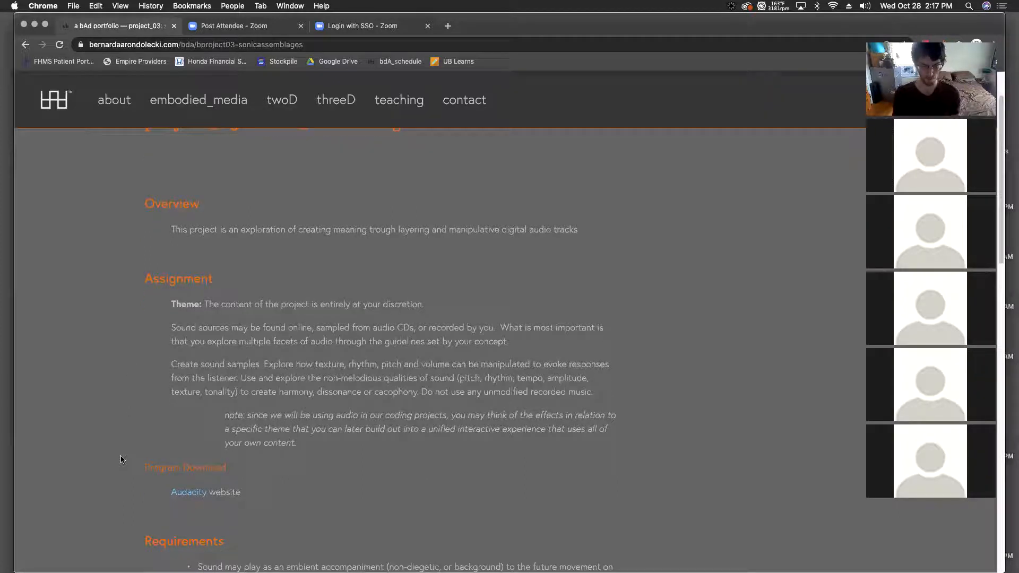
{"action": "scroll", "coordinate": [122, 459], "scroll_direction": "up", "scroll_amount": 1}
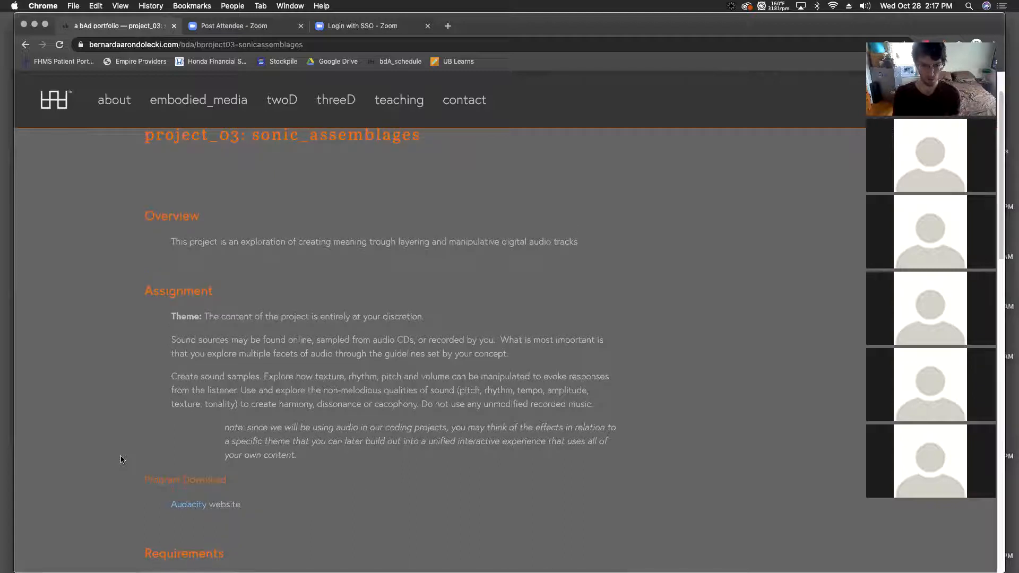
{"action": "scroll", "coordinate": [122, 460], "scroll_direction": "down", "scroll_amount": 4}
{"action": "scroll", "coordinate": [122, 459], "scroll_direction": "down", "scroll_amount": 1}
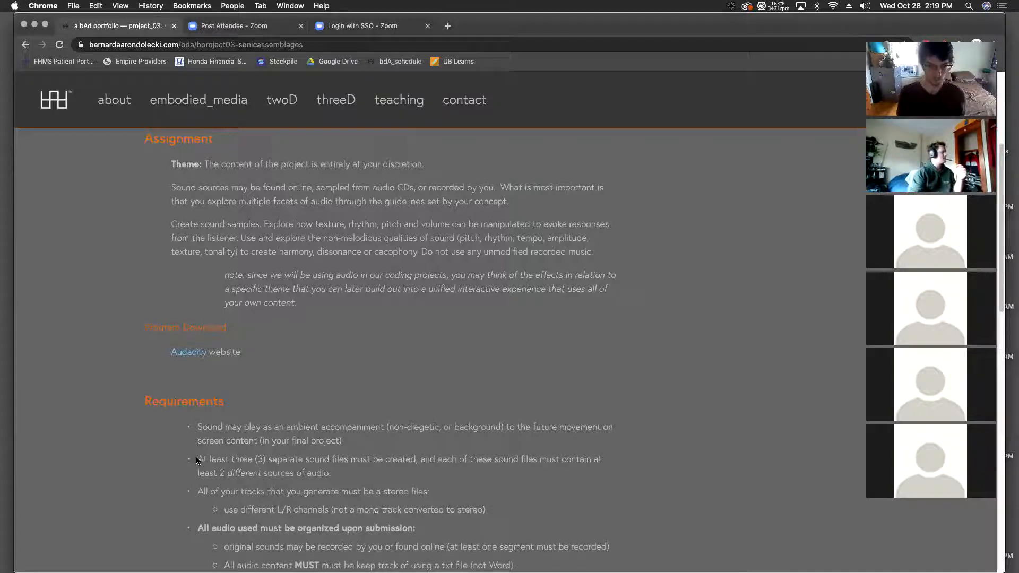
Step: Highlight the requirement for at least three sound files, followed by the one for stereo tracks
{"action": "left_click_drag", "start_coordinate": [197, 460], "coordinate": [328, 474]}
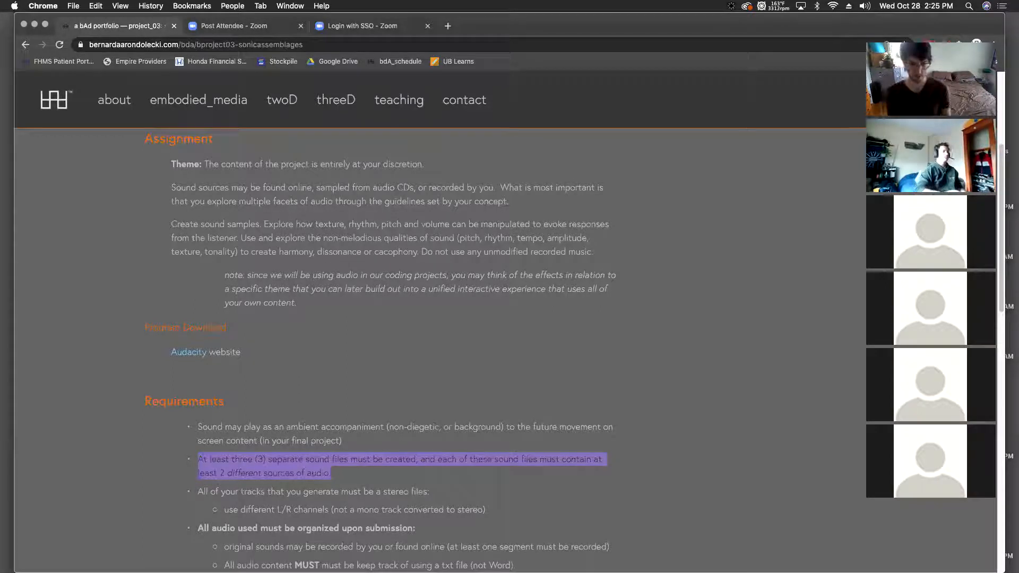
{"action": "left_click", "coordinate": [290, 461]}
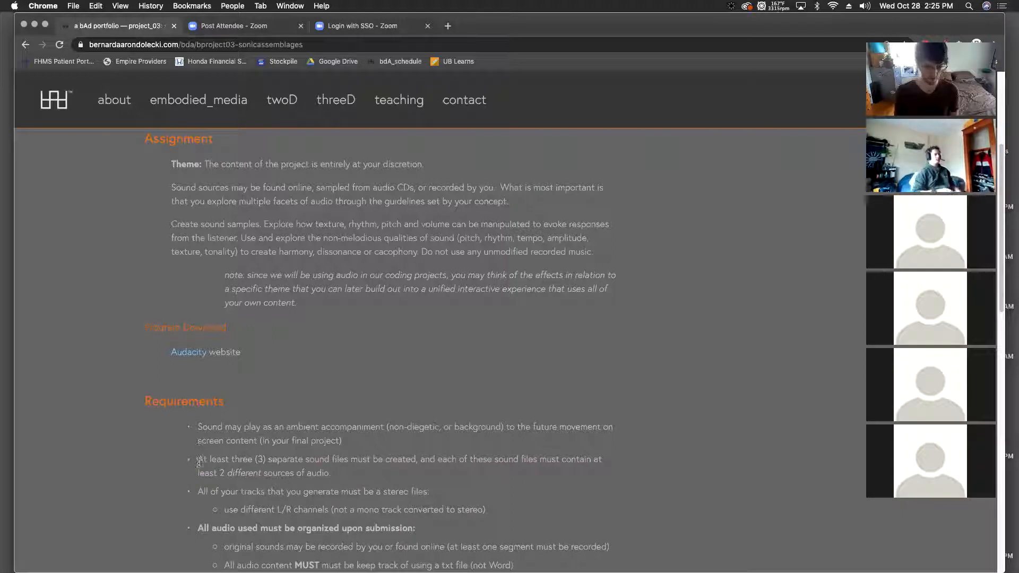
{"action": "left_click_drag", "start_coordinate": [197, 491], "coordinate": [427, 491]}
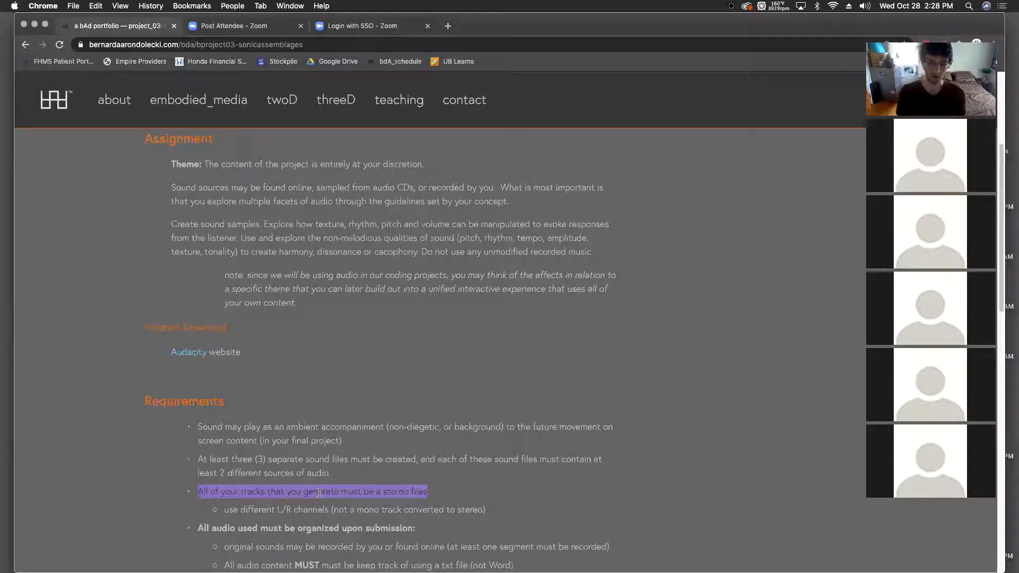
Step: Highlight the full Requirements section, followed by its lines on the txt tracking file and the separate folder for original sound clips
{"action": "scroll", "coordinate": [305, 493], "scroll_direction": "down", "scroll_amount": 5}
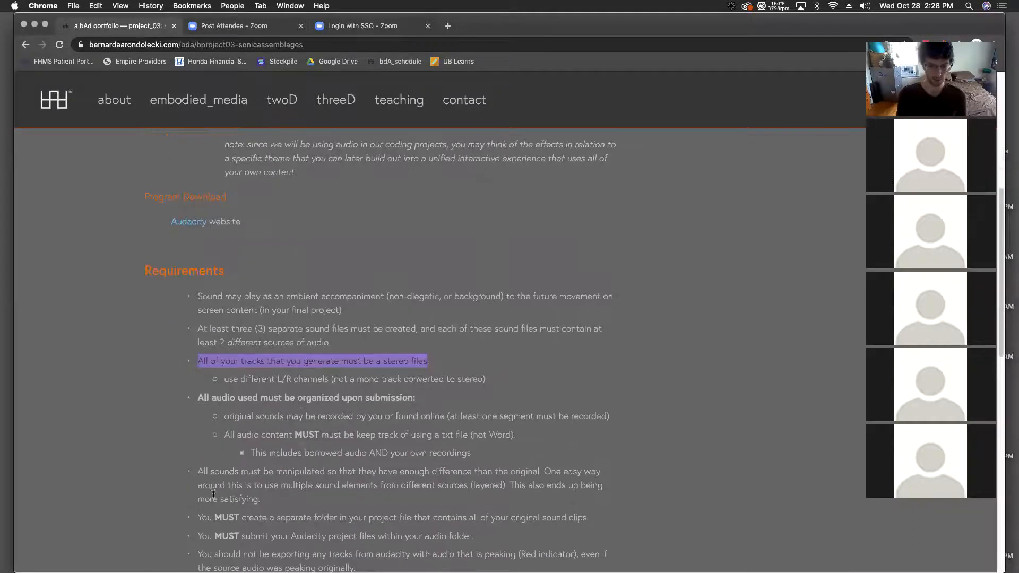
{"action": "scroll", "coordinate": [207, 496], "scroll_direction": "down", "scroll_amount": 3}
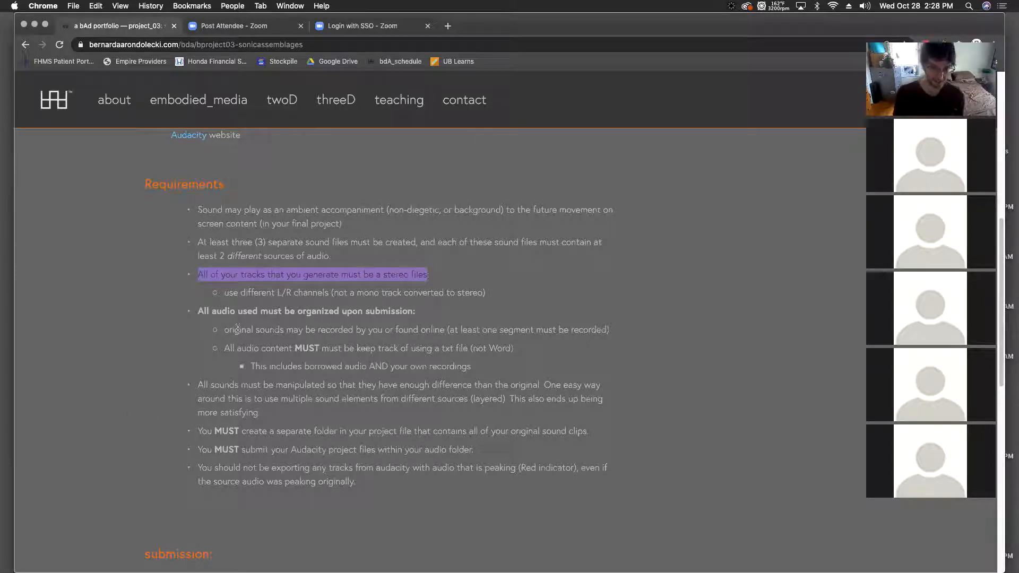
{"action": "left_click_drag", "start_coordinate": [152, 184], "coordinate": [571, 482]}
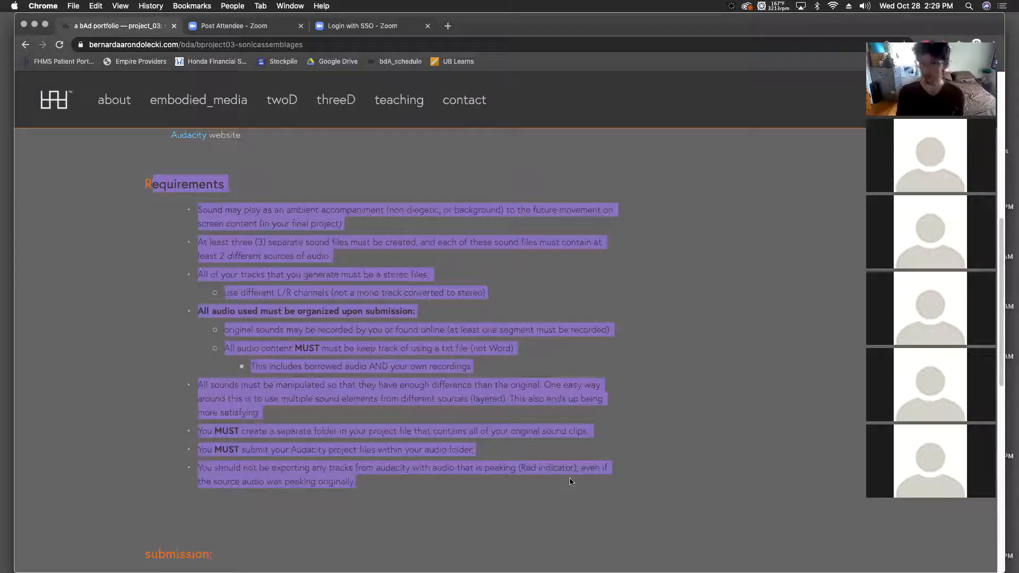
{"action": "left_click", "coordinate": [272, 340]}
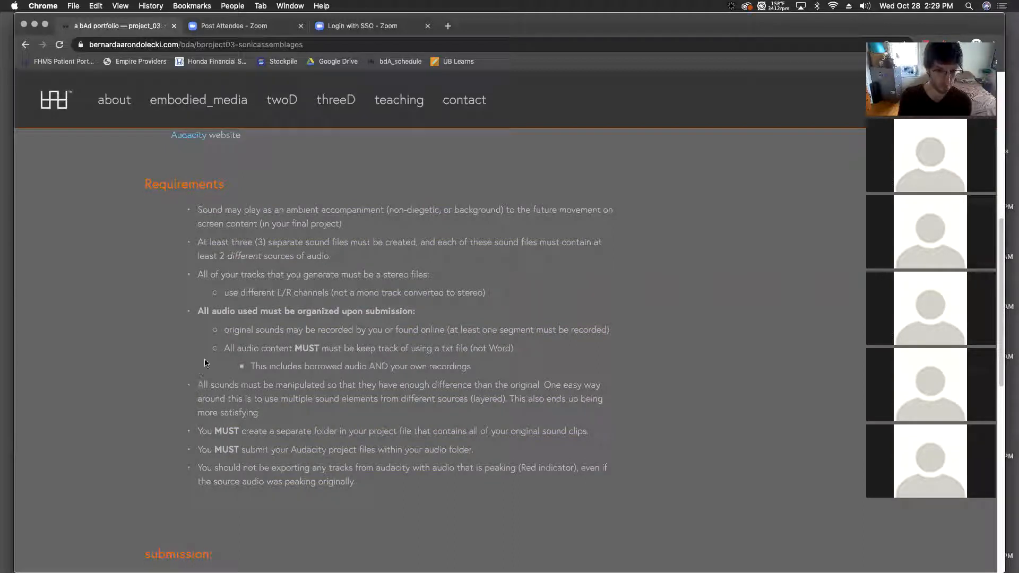
{"action": "left_click_drag", "start_coordinate": [223, 348], "coordinate": [521, 355]}
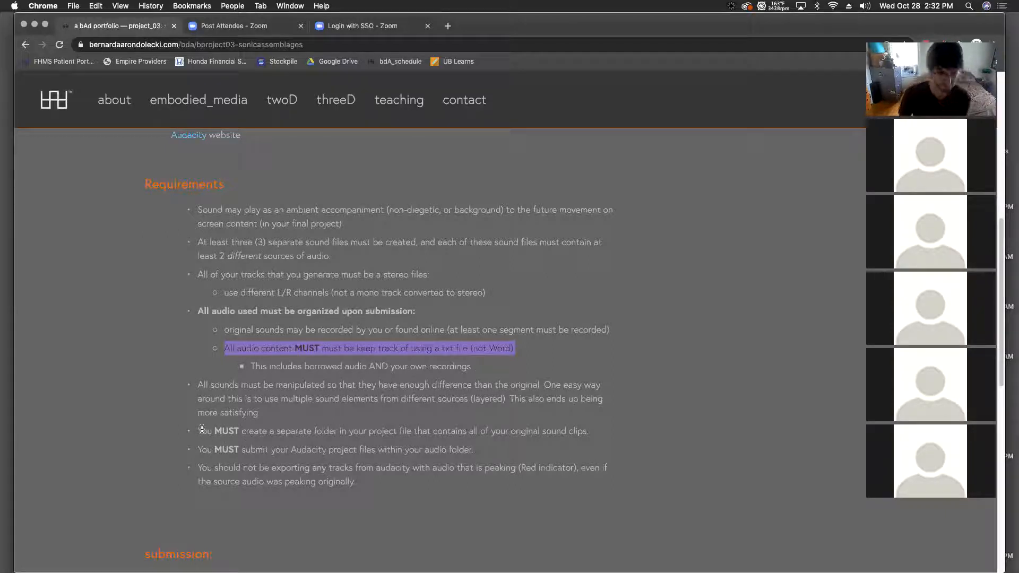
{"action": "left_click_drag", "start_coordinate": [198, 430], "coordinate": [593, 434]}
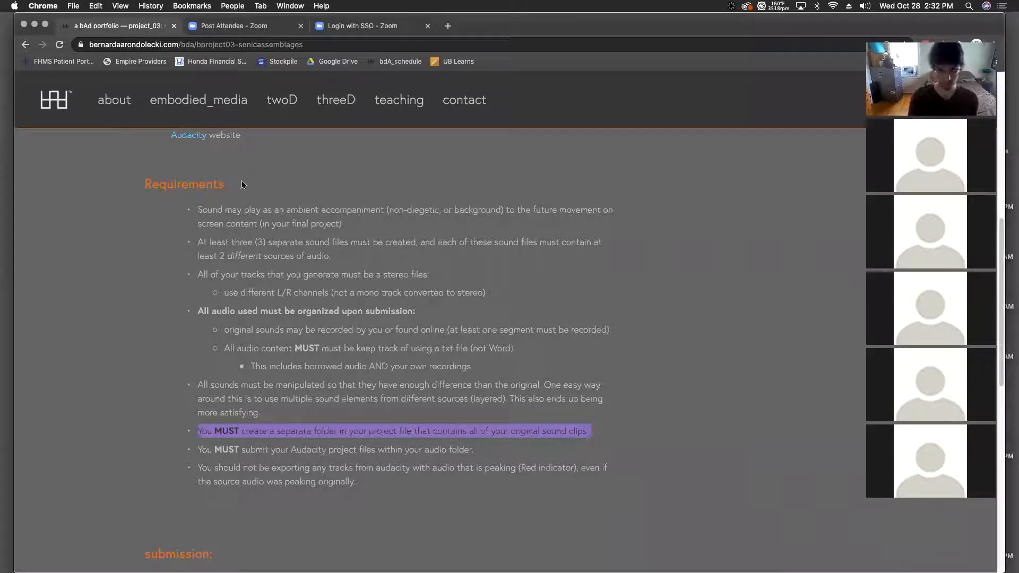
Step: Minimize the browser window and create a new desktop folder named project_03
{"action": "left_click", "coordinate": [35, 25]}
{"action": "right_click", "coordinate": [154, 294]}
{"action": "left_click", "coordinate": [161, 301]}
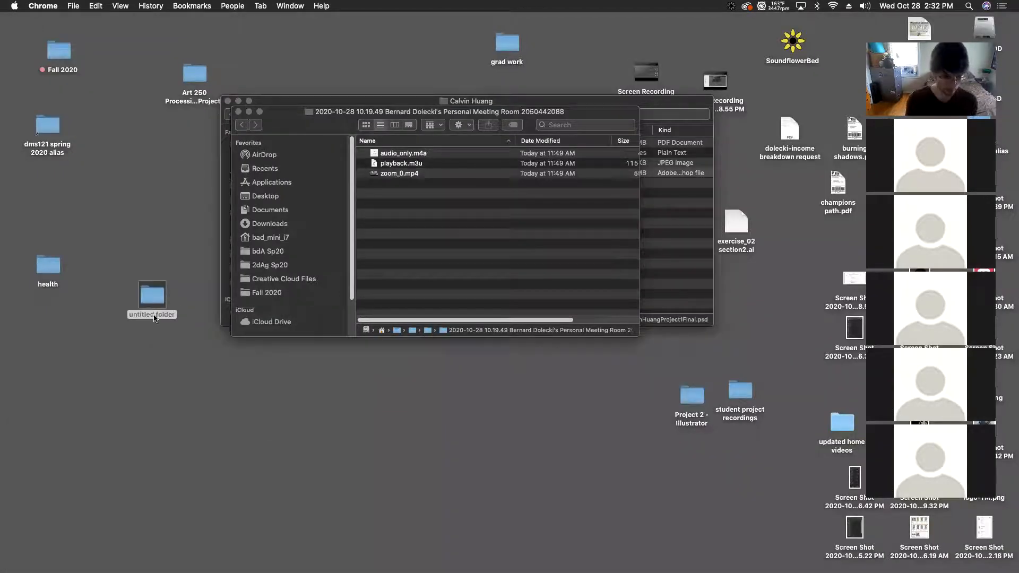
{"action": "right_click", "coordinate": [154, 313]}
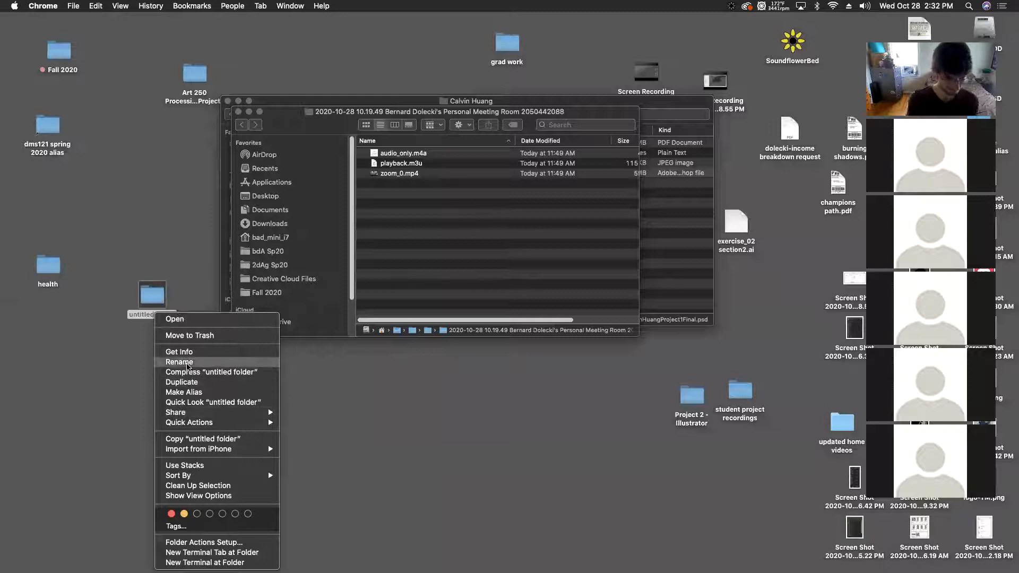
{"action": "left_click", "coordinate": [187, 363]}
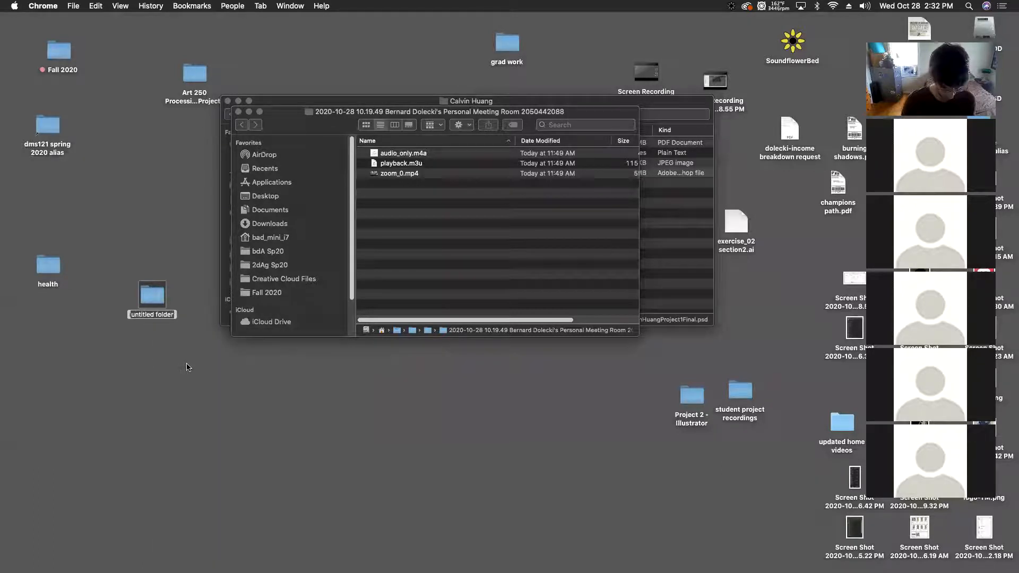
{"action": "left_click", "coordinate": [171, 314]}
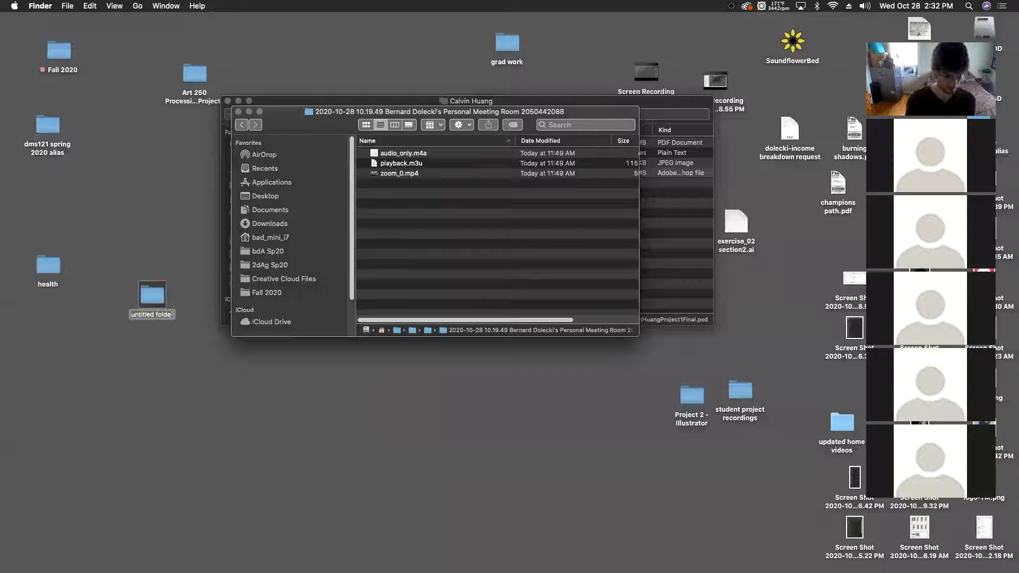
{"action": "type", "text": "projec"}
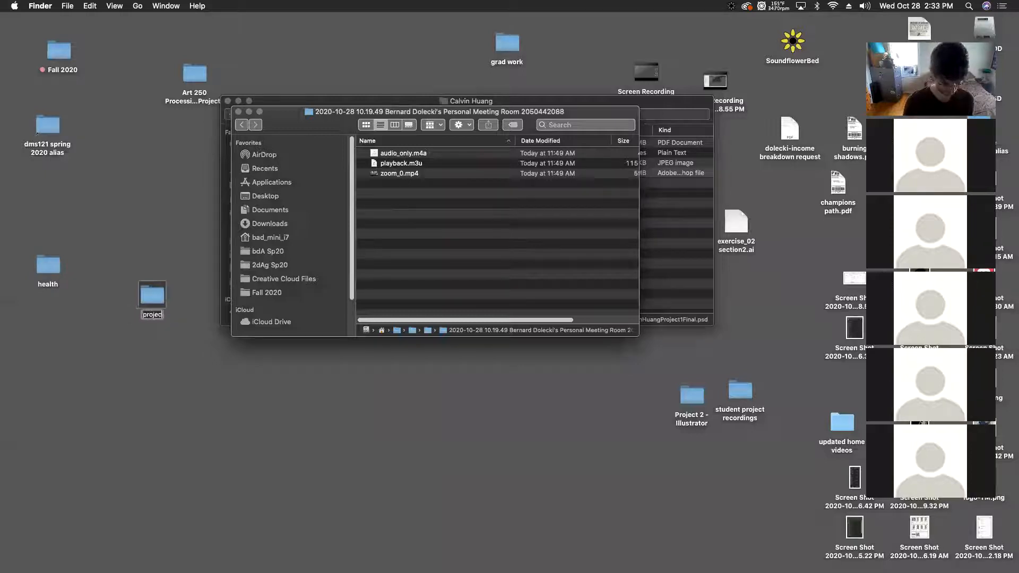
{"action": "type", "text": "t_03"}
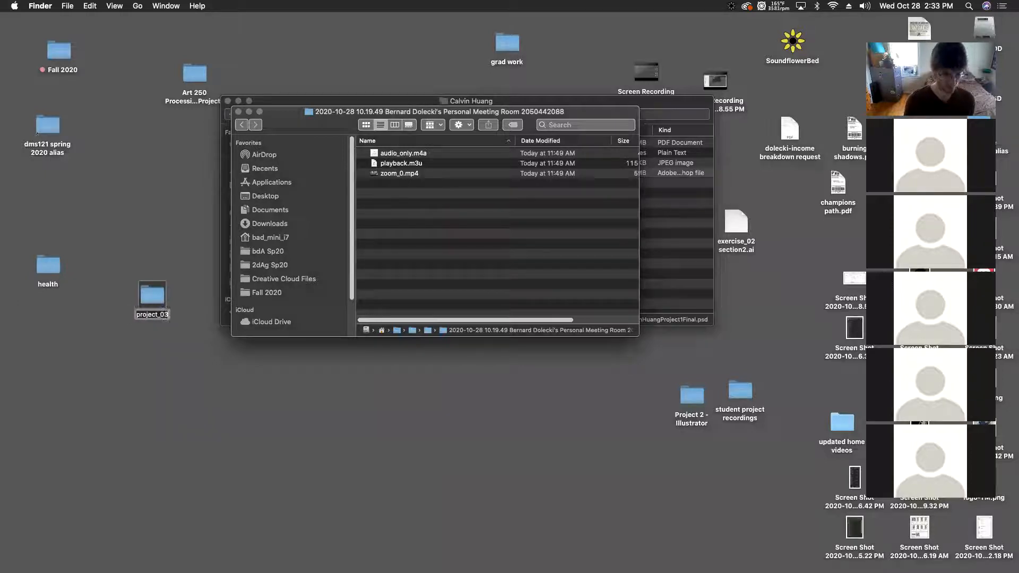
{"action": "key", "text": "Return"}
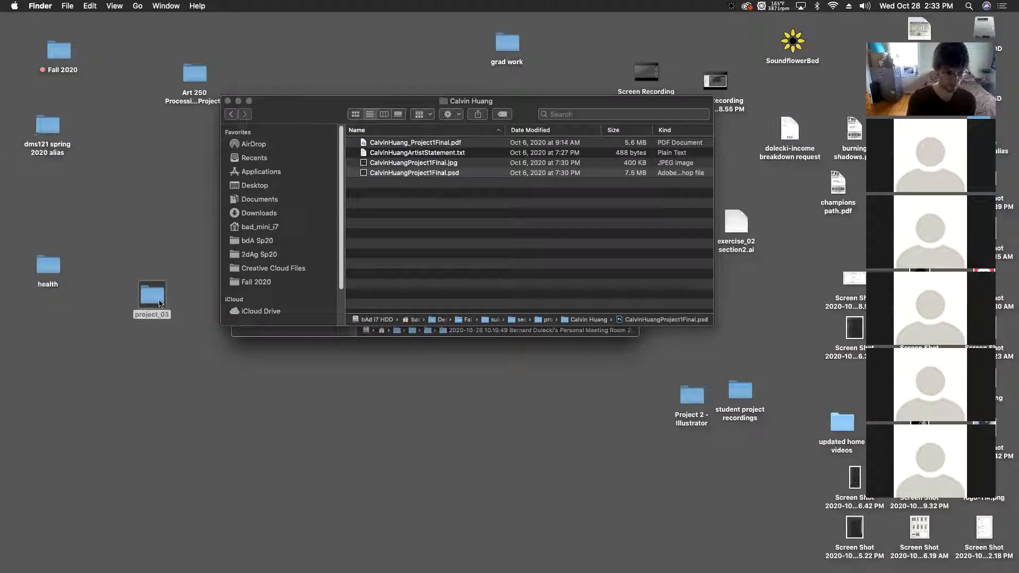
Step: Rename the project_03 folder by adding the owner's surname in front of its existing name
{"action": "left_click", "coordinate": [144, 316]}
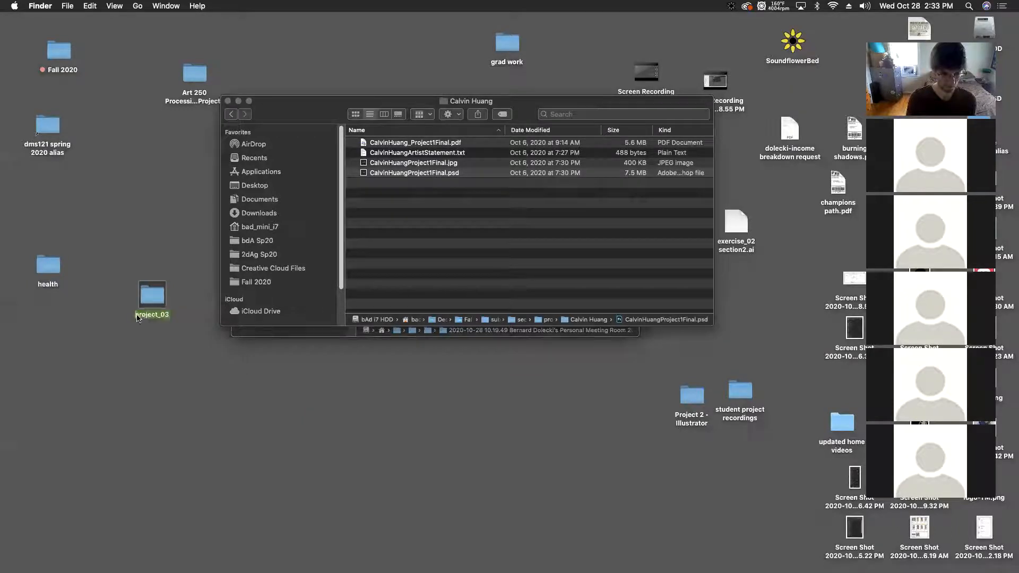
{"action": "left_click", "coordinate": [136, 315]}
{"action": "type", "text": "dolecki"}
{"action": "key", "text": "Return"}
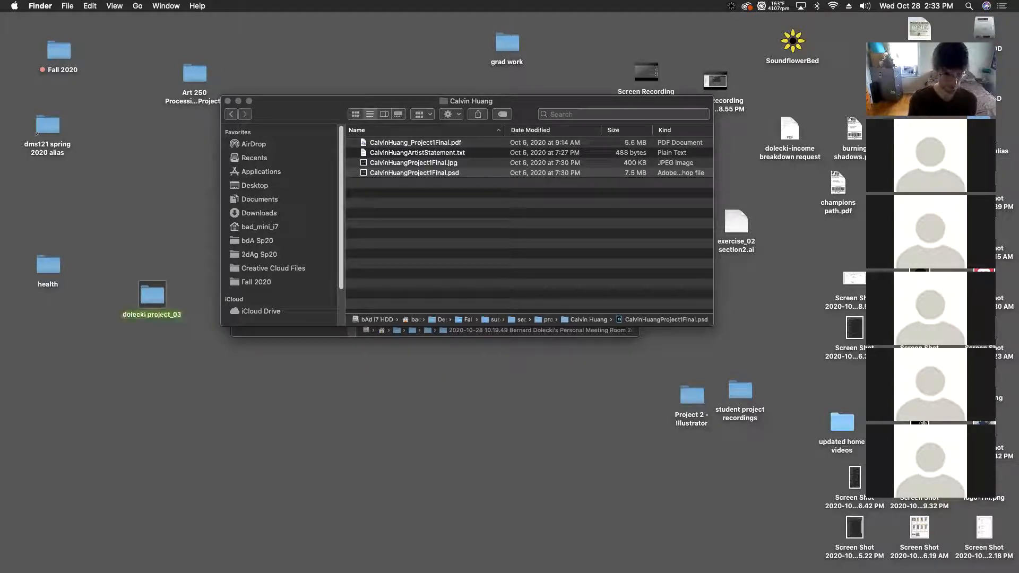
Step: Create a subfolder named "original audio files" inside the renamed project_03 folder and close its window
{"action": "double_click", "coordinate": [161, 304]}
{"action": "left_click_drag", "start_coordinate": [345, 108], "coordinate": [214, 58]}
{"action": "right_click", "coordinate": [268, 123]}
{"action": "left_click", "coordinate": [282, 131]}
{"action": "type", "text": "original fi"}
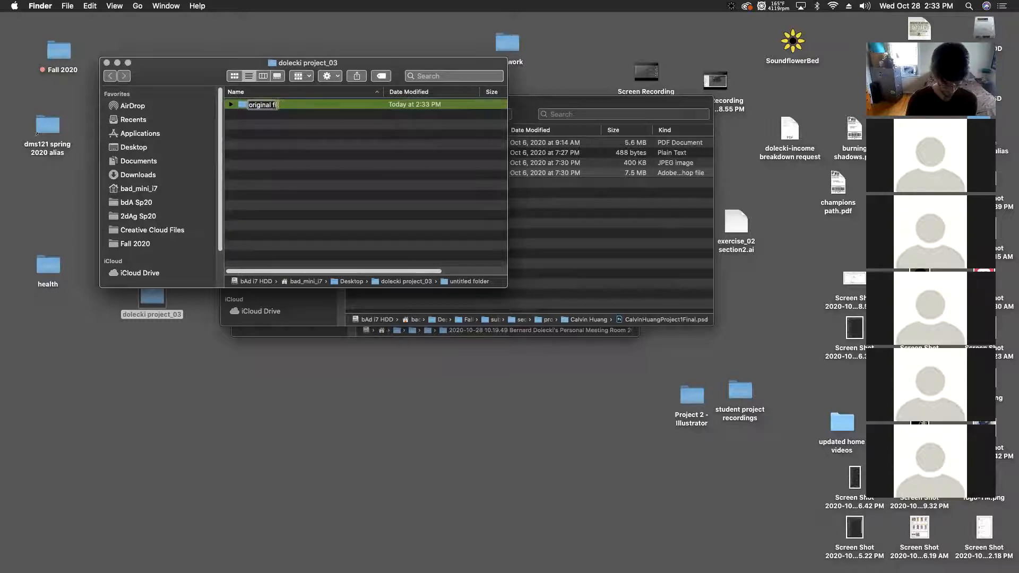
{"action": "type", "text": "les"}
{"action": "key", "text": "BackSpace"}
{"action": "key", "text": "BackSpace"}
{"action": "key", "text": "BackSpace"}
{"action": "key", "text": "BackSpace"}
{"action": "key", "text": "BackSpace"}
{"action": "type", "text": "audio files"}
{"action": "key", "text": "Return"}
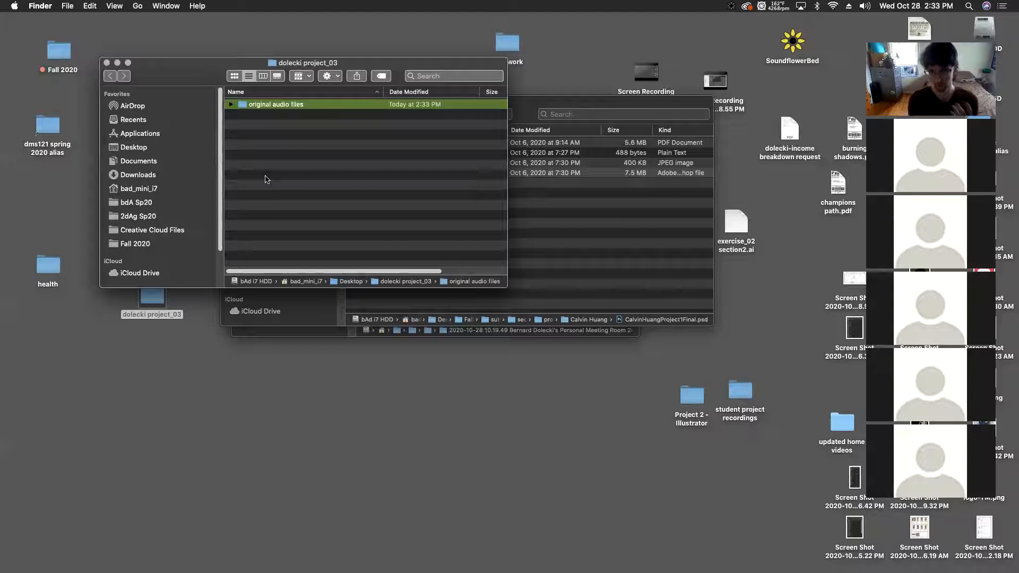
{"action": "left_click", "coordinate": [106, 64]}
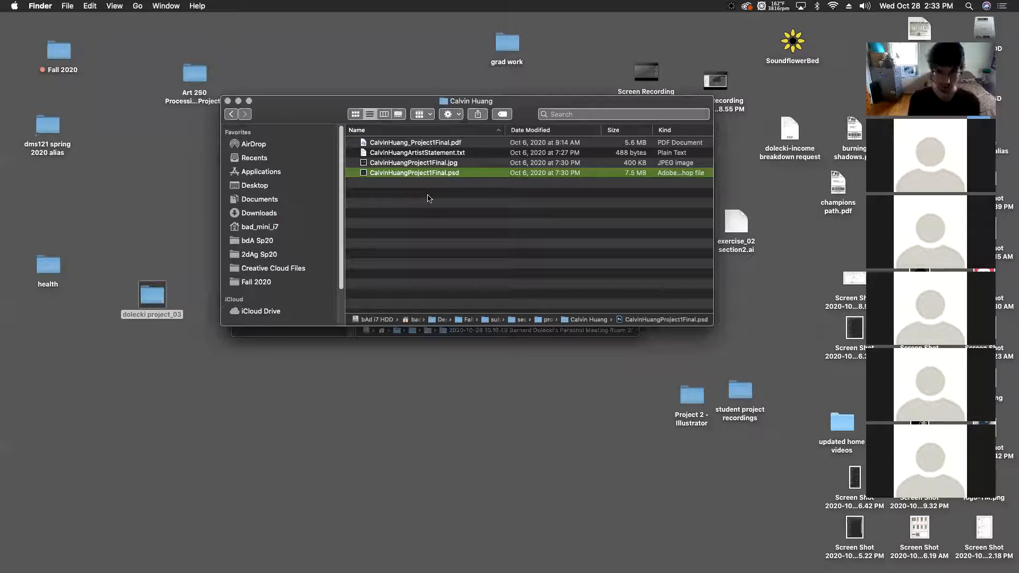
Step: Switch back to Chrome and review the project_03 page's submission instructions, overview and assignment text
{"action": "key", "text": "ctrl+Up"}
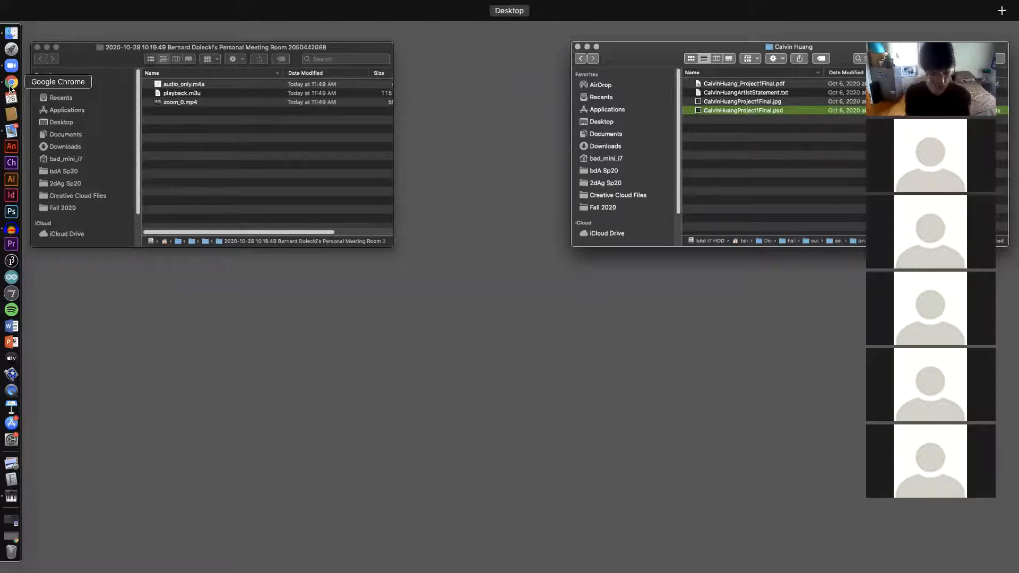
{"action": "key", "text": "ctrl+Up"}
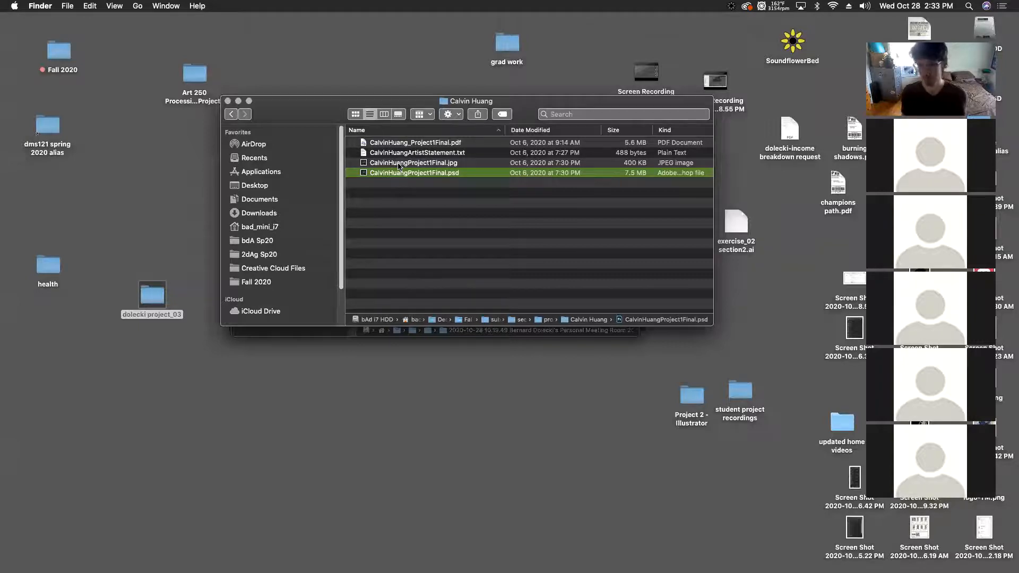
{"action": "left_click_drag", "start_coordinate": [292, 109], "coordinate": [212, 69]}
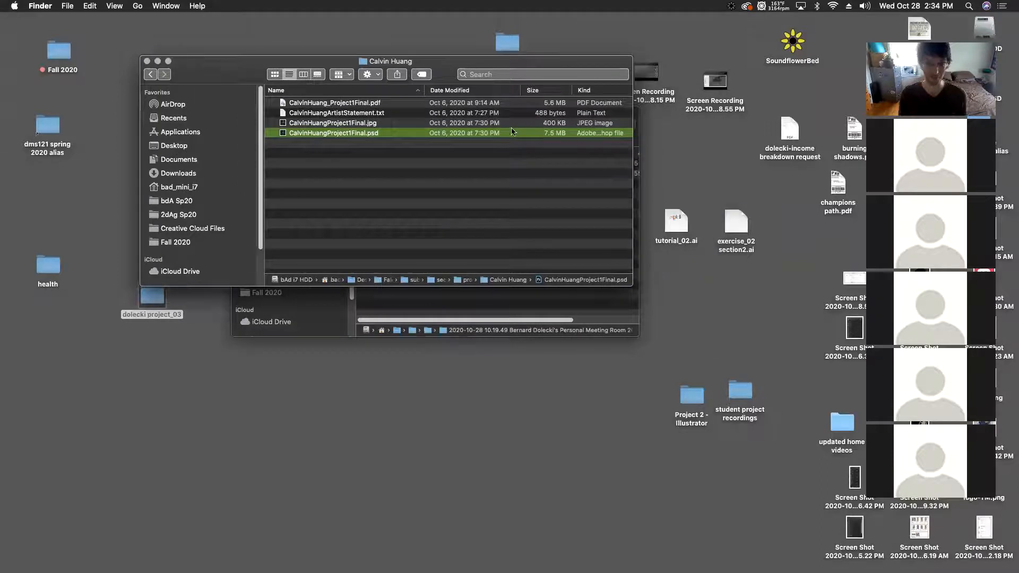
{"action": "mouse_move", "coordinate": [3, 95]}
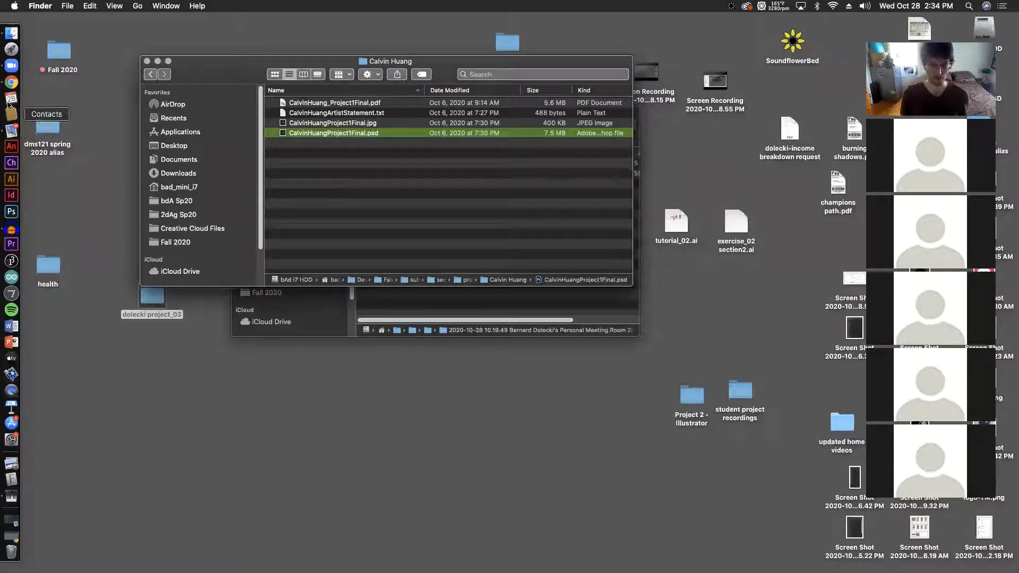
{"action": "left_click", "coordinate": [10, 82]}
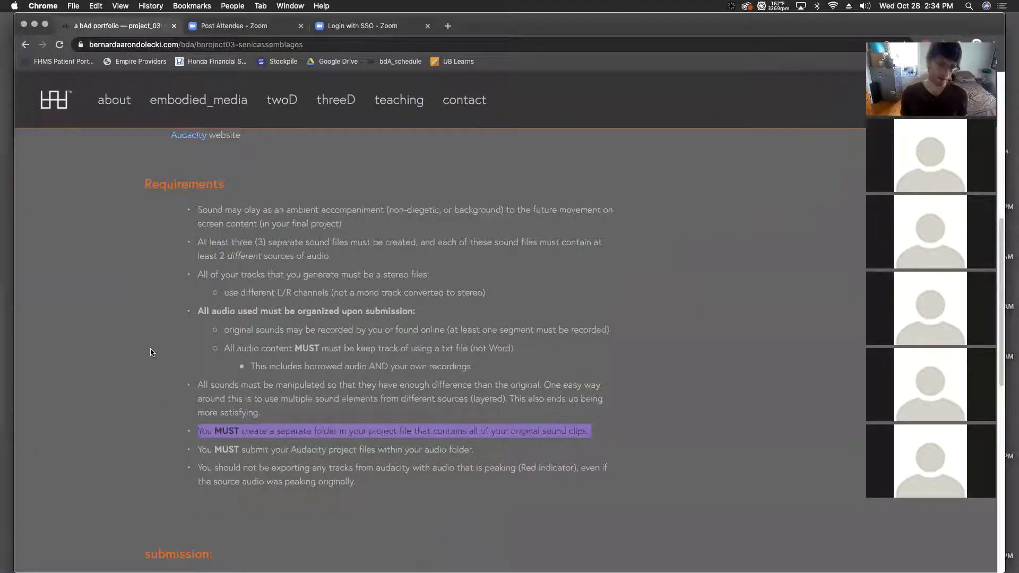
{"action": "scroll", "coordinate": [151, 352], "scroll_direction": "down", "scroll_amount": 5}
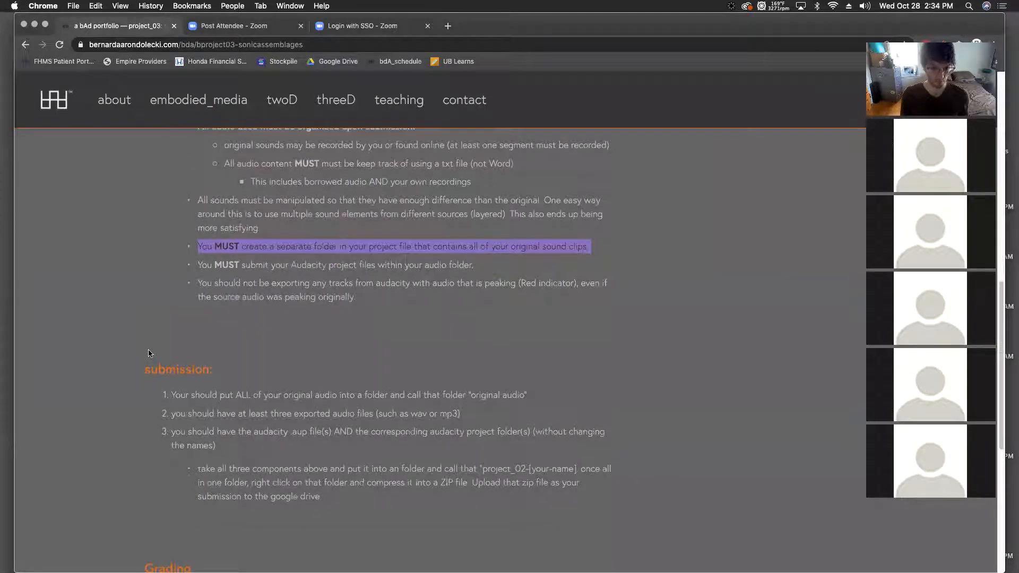
{"action": "scroll", "coordinate": [148, 353], "scroll_direction": "up", "scroll_amount": 10}
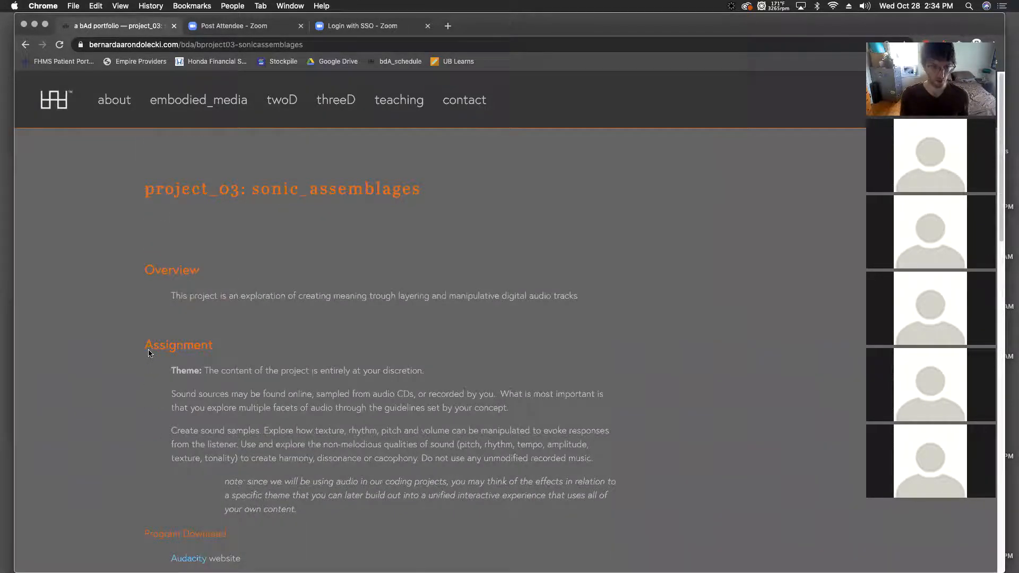
{"action": "scroll", "coordinate": [149, 353], "scroll_direction": "down", "scroll_amount": 2}
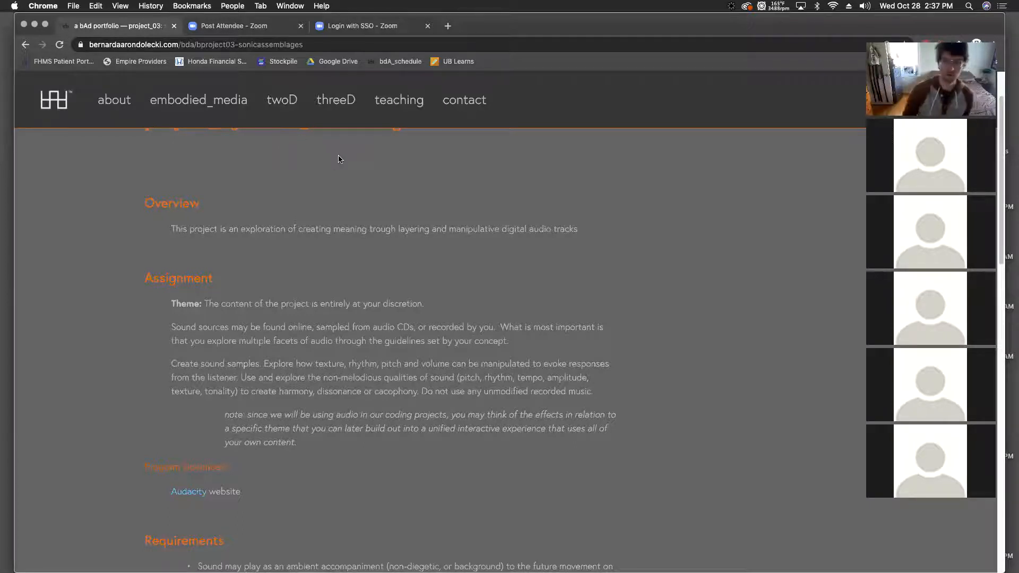
Step: Go to the dms121 basic digital Arts class page and find its tutorial and project links
{"action": "scroll", "coordinate": [342, 218], "scroll_direction": "up", "scroll_amount": 2}
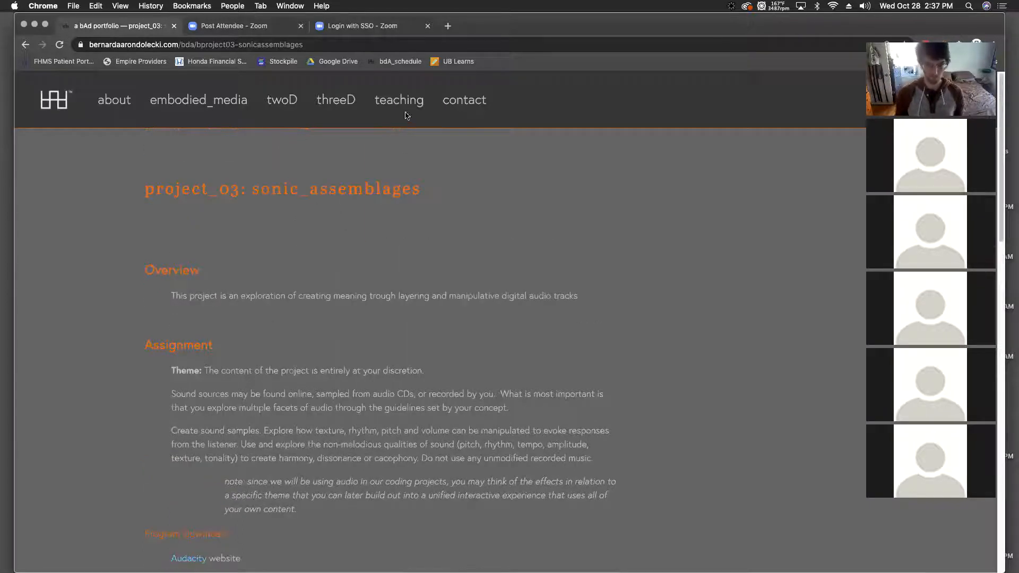
{"action": "mouse_move", "coordinate": [406, 113]}
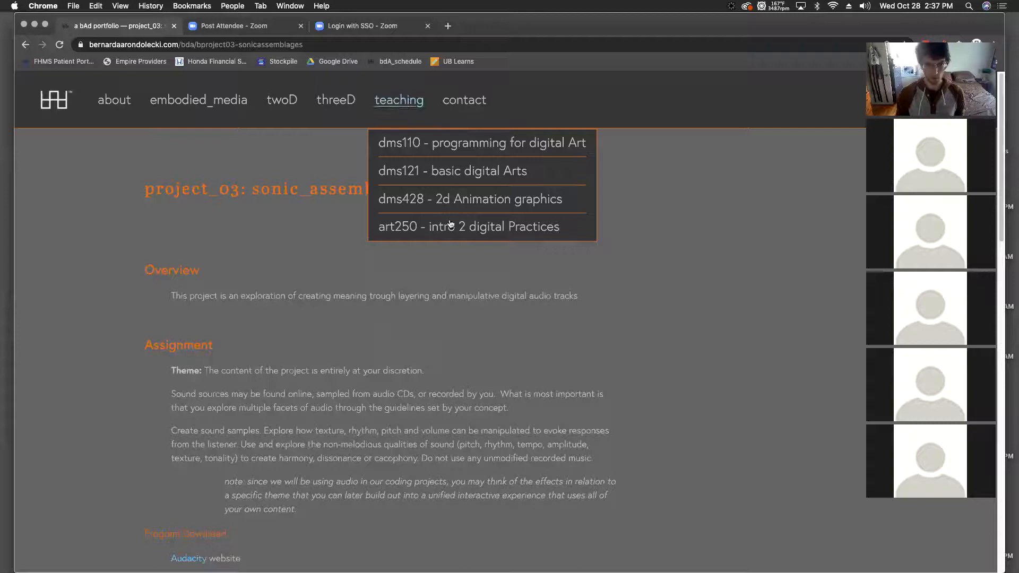
{"action": "left_click", "coordinate": [444, 178]}
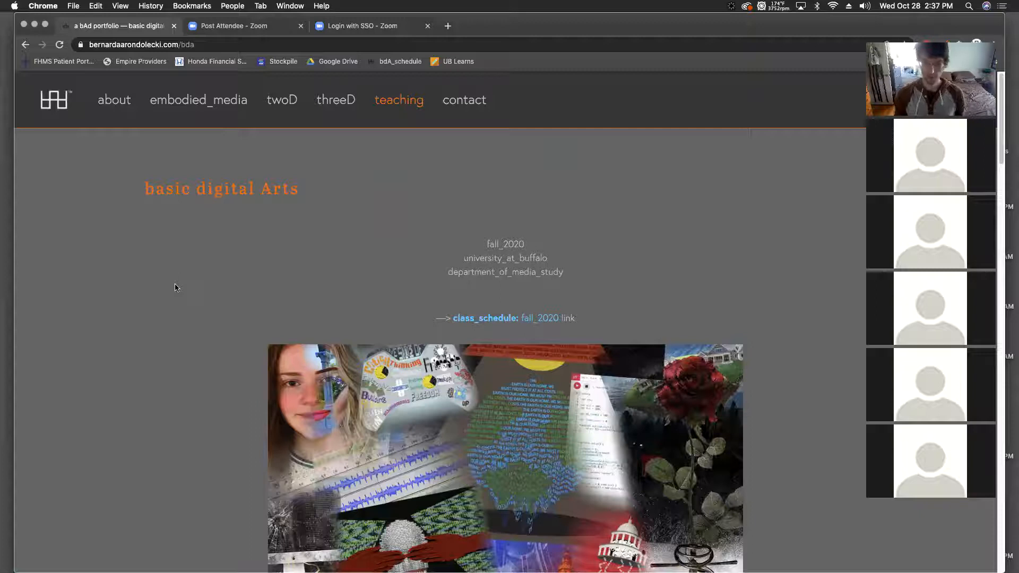
{"action": "scroll", "coordinate": [171, 281], "scroll_direction": "down", "scroll_amount": 1}
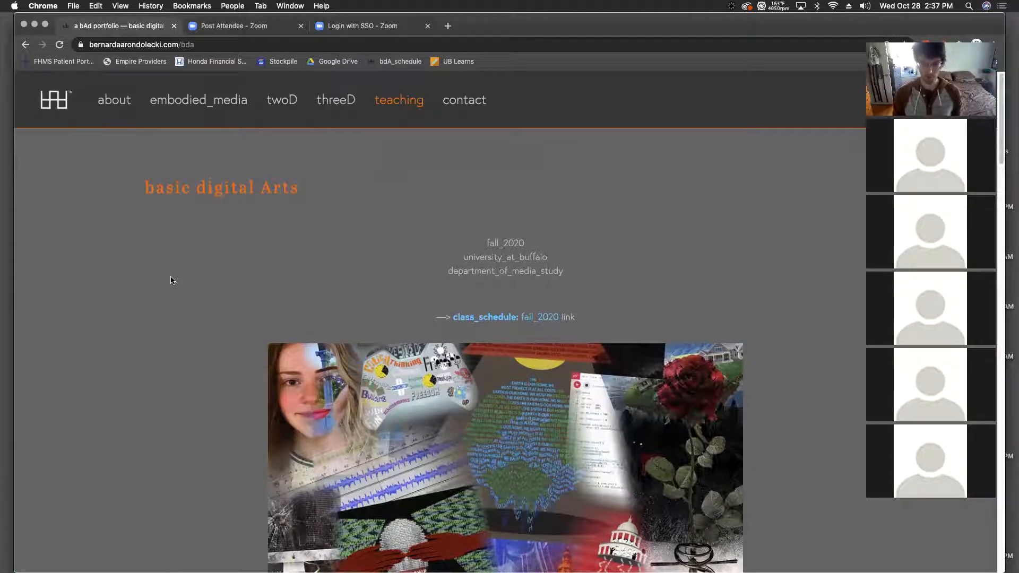
{"action": "scroll", "coordinate": [171, 280], "scroll_direction": "down", "scroll_amount": 2}
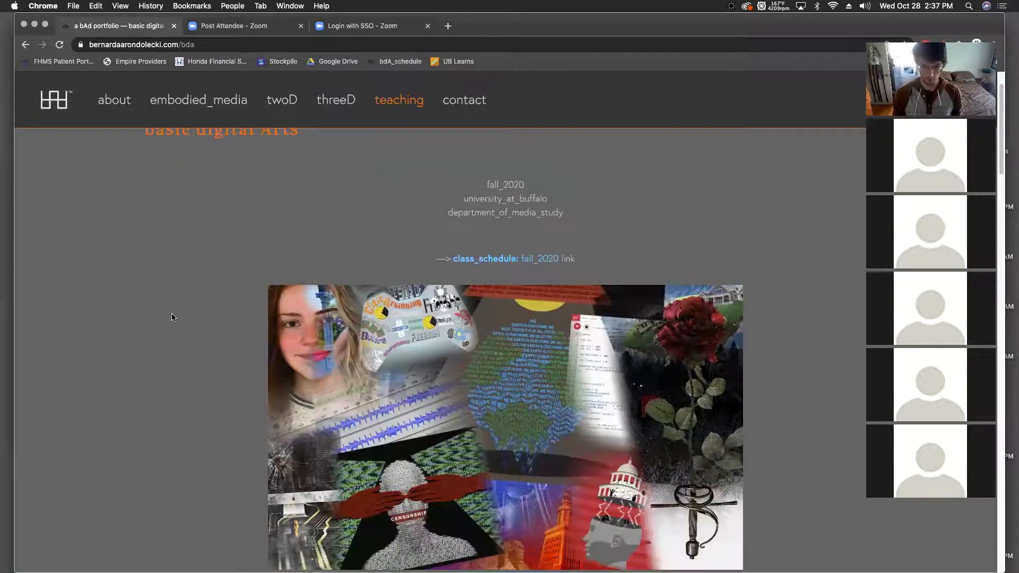
{"action": "scroll", "coordinate": [172, 317], "scroll_direction": "down", "scroll_amount": 6}
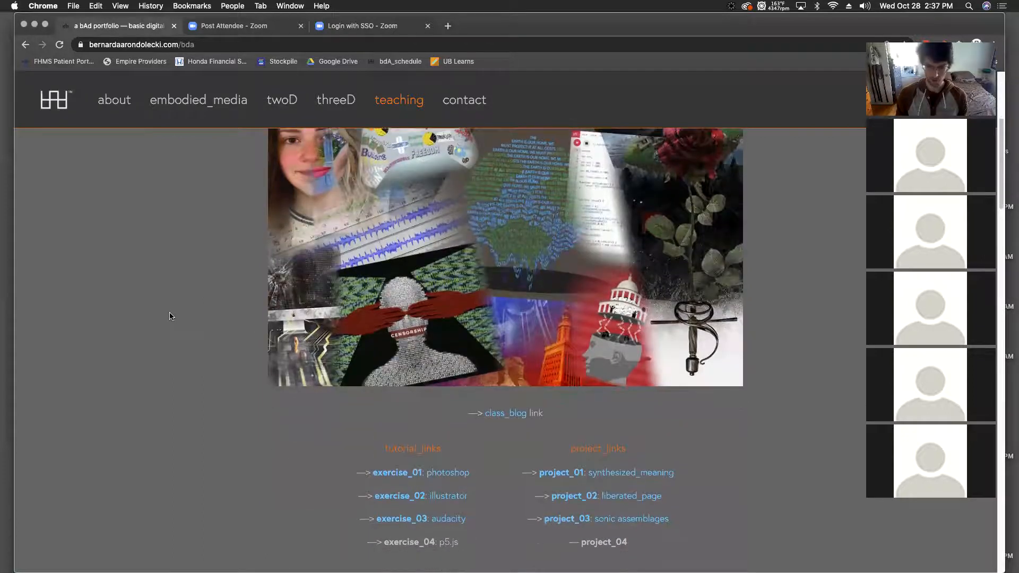
{"action": "scroll", "coordinate": [171, 318], "scroll_direction": "down", "scroll_amount": 4}
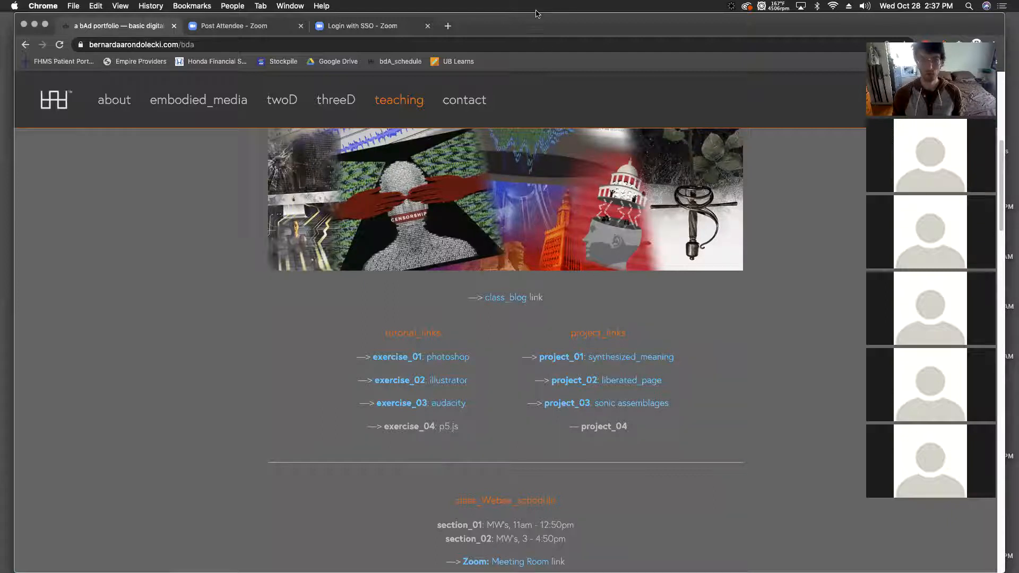
{"action": "mouse_move", "coordinate": [2, 71]}
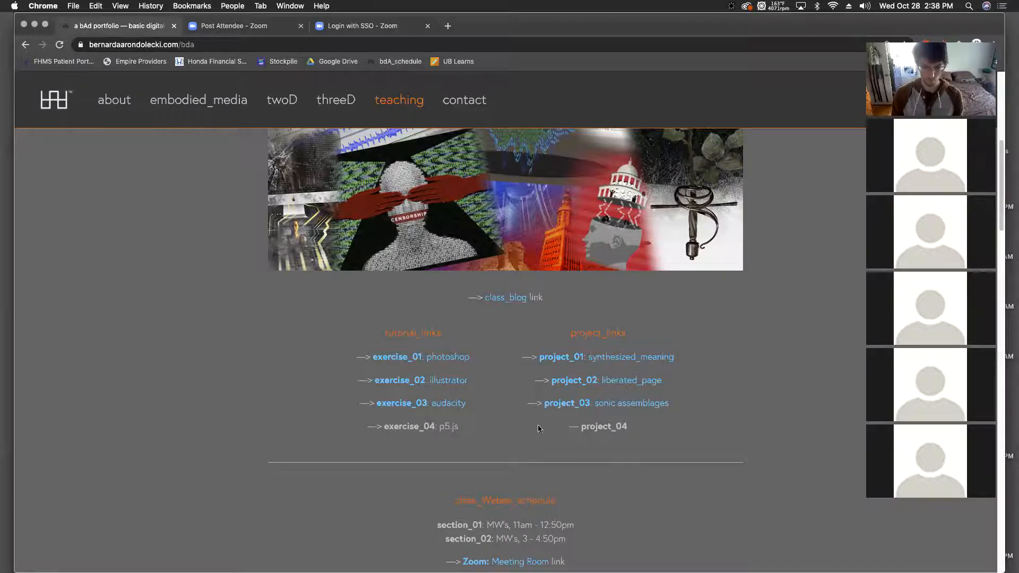
Step: Open the exercise_03 audacity tutorial and read its objectives, overview and topics covered down to the Step-by-step section
{"action": "left_click", "coordinate": [423, 408]}
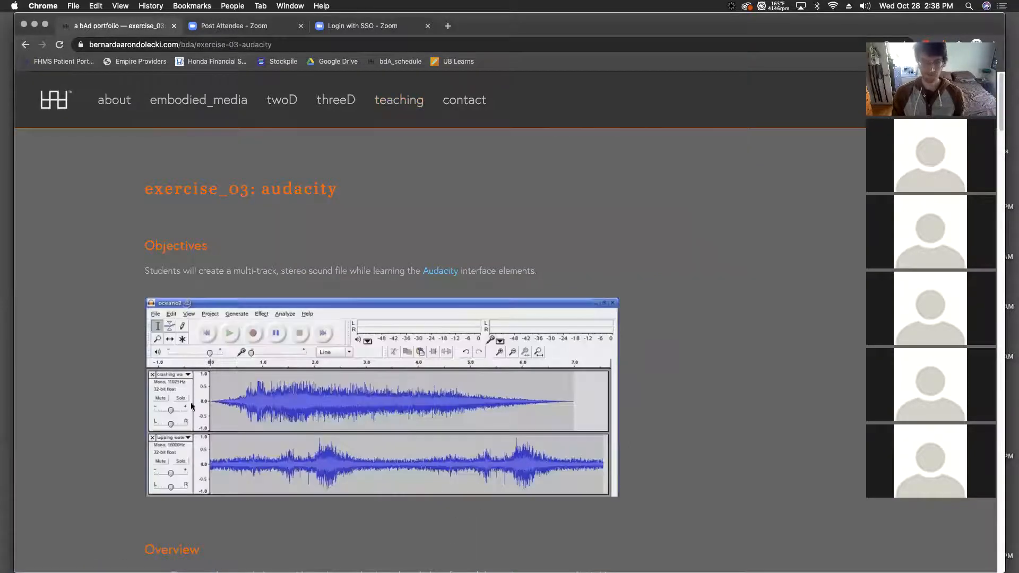
{"action": "scroll", "coordinate": [103, 380], "scroll_direction": "down", "scroll_amount": 4}
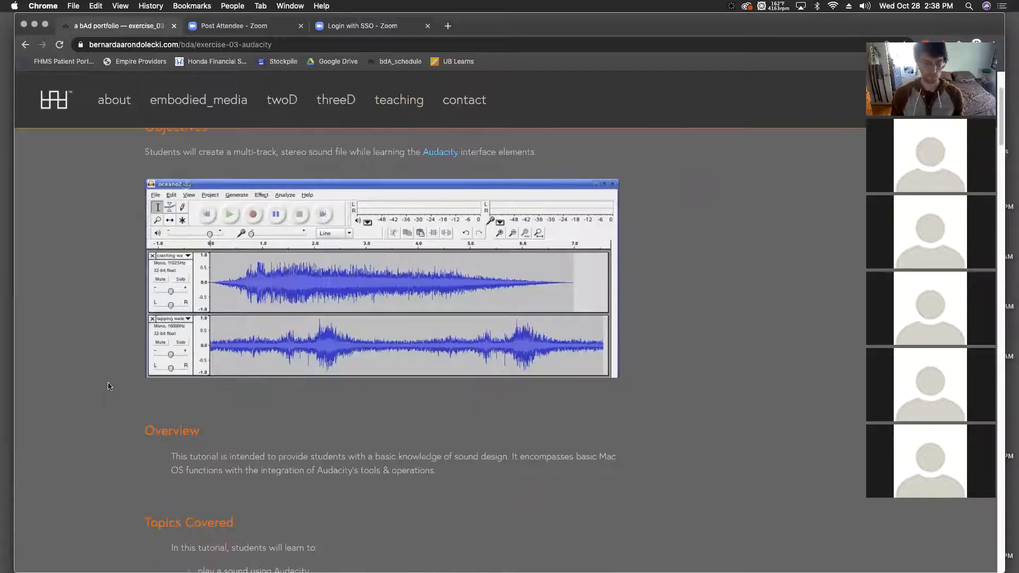
{"action": "scroll", "coordinate": [107, 388], "scroll_direction": "down", "scroll_amount": 6}
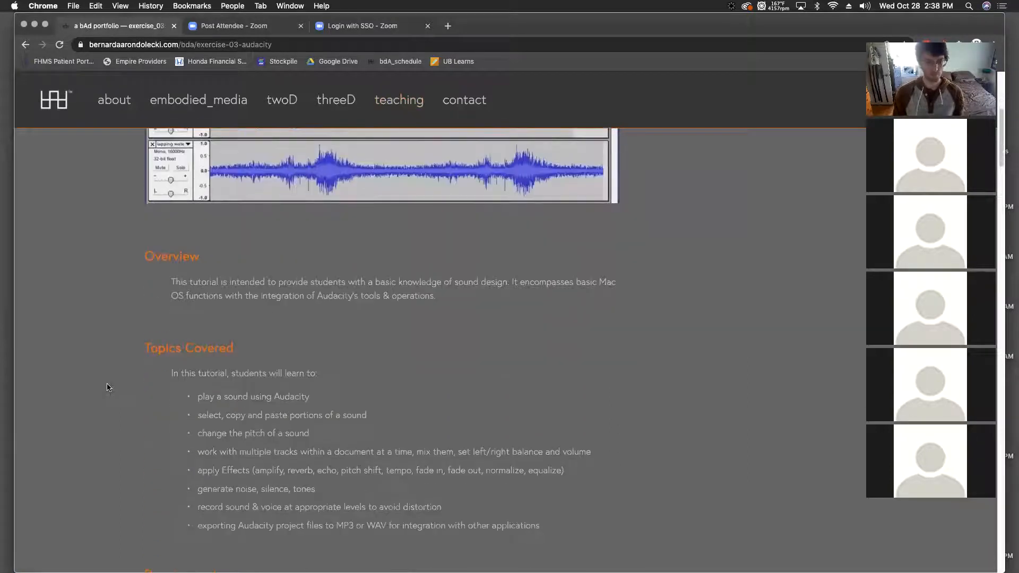
{"action": "scroll", "coordinate": [107, 387], "scroll_direction": "down", "scroll_amount": 6}
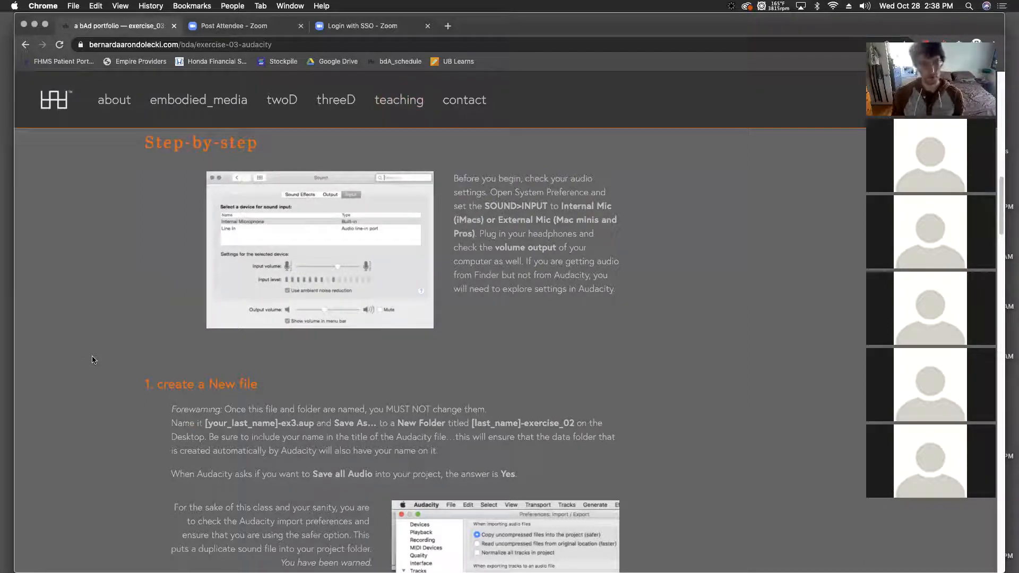
Step: Switch to Audacity, open its preferences and review the Recording options
{"action": "mouse_move", "coordinate": [3, 218]}
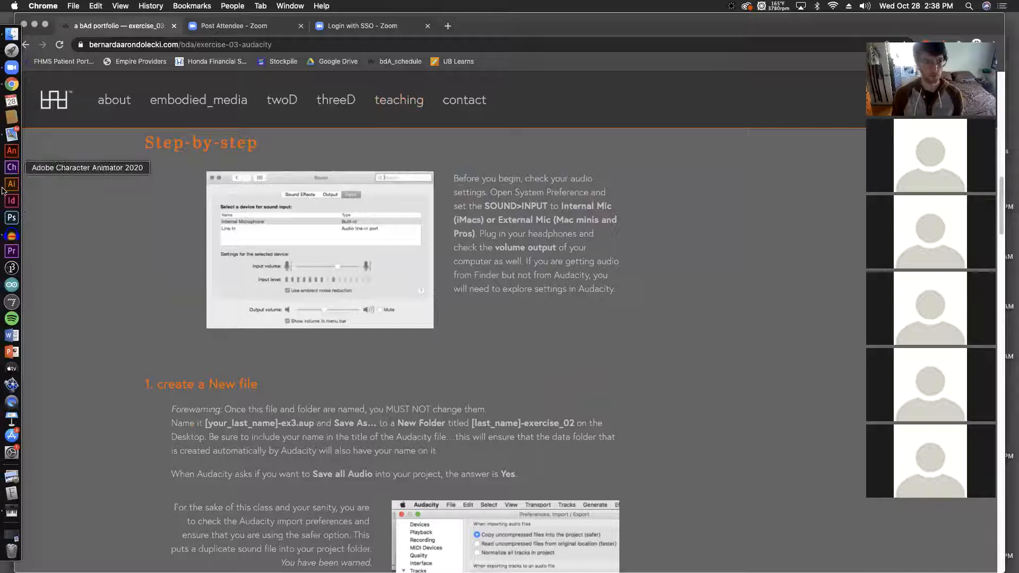
{"action": "left_click", "coordinate": [11, 235]}
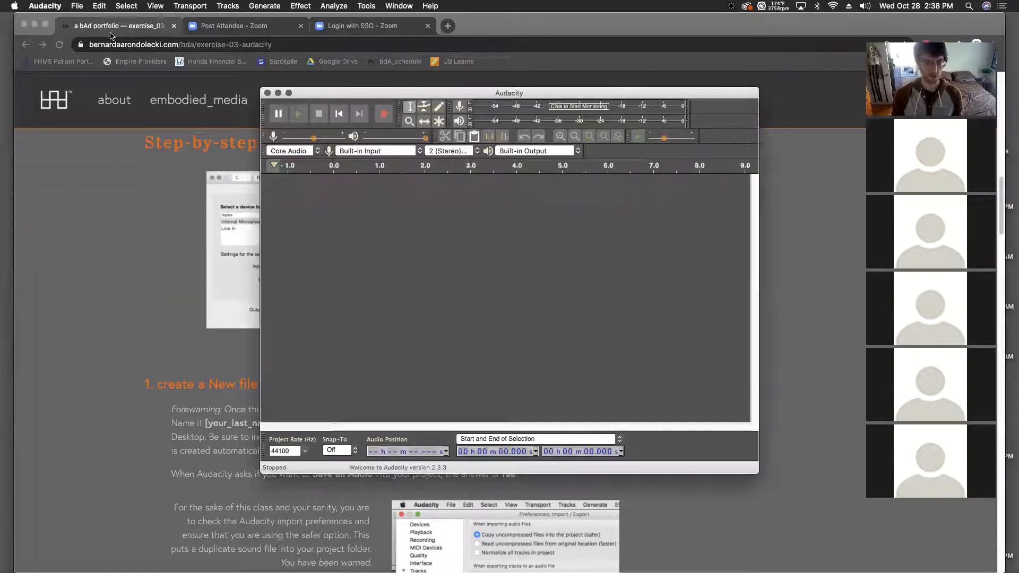
{"action": "left_click", "coordinate": [77, 6]}
{"action": "mouse_move", "coordinate": [44, 6]}
{"action": "left_click", "coordinate": [52, 36]}
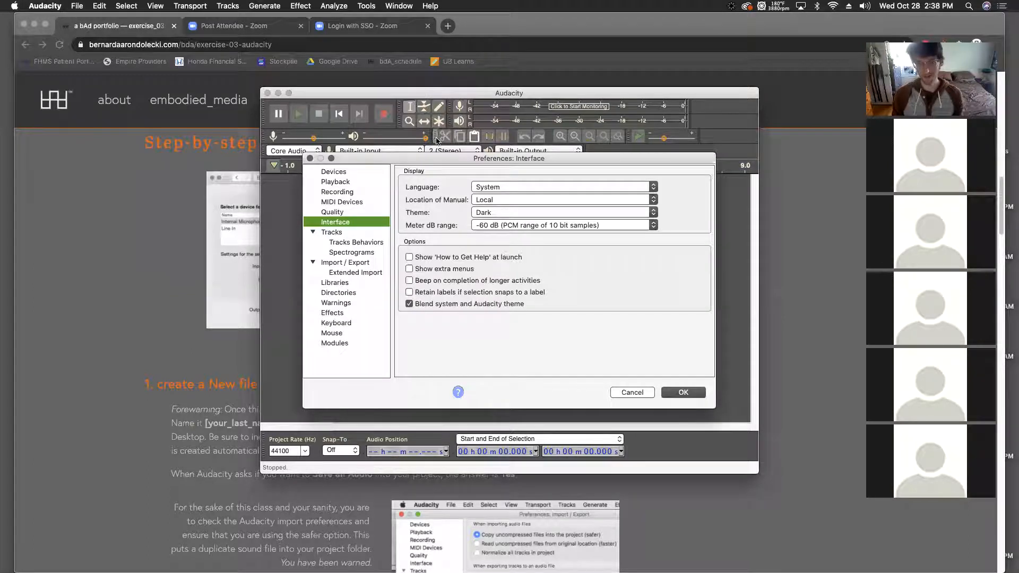
{"action": "left_click", "coordinate": [341, 193]}
{"action": "scroll", "coordinate": [467, 294], "scroll_direction": "down", "scroll_amount": 2}
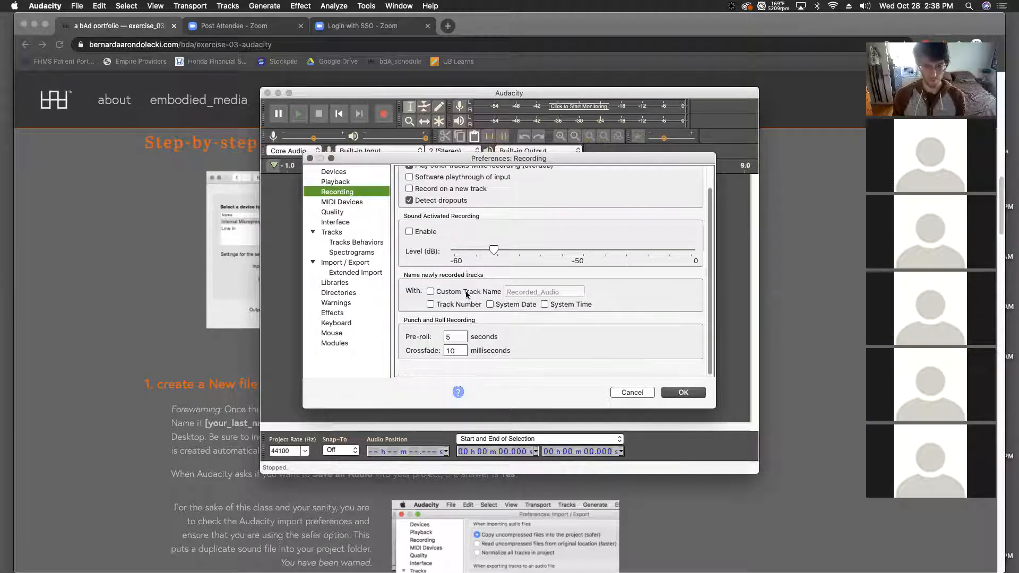
{"action": "scroll", "coordinate": [467, 294], "scroll_direction": "up", "scroll_amount": 2}
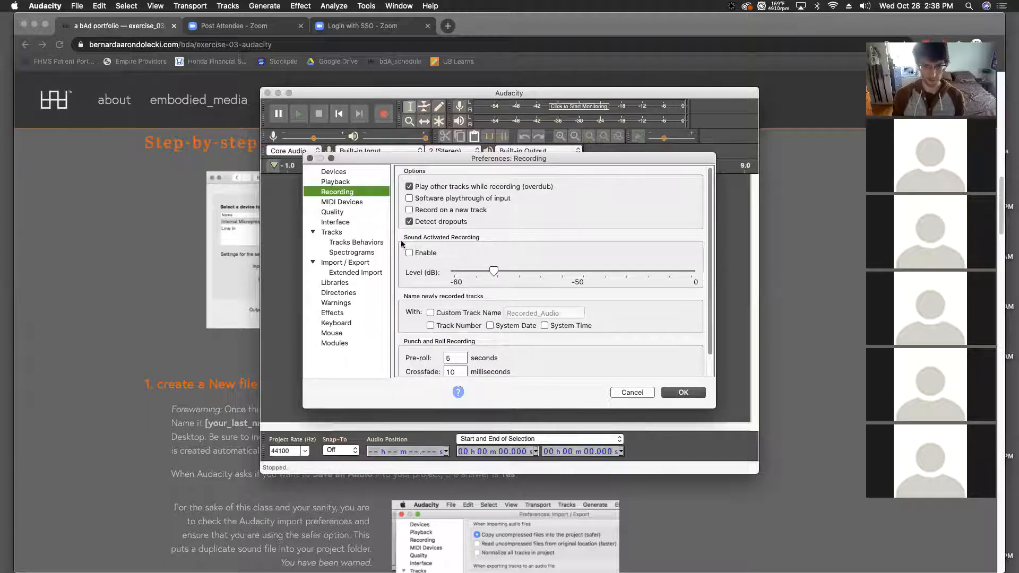
{"action": "scroll", "coordinate": [397, 293], "scroll_direction": "down", "scroll_amount": 2}
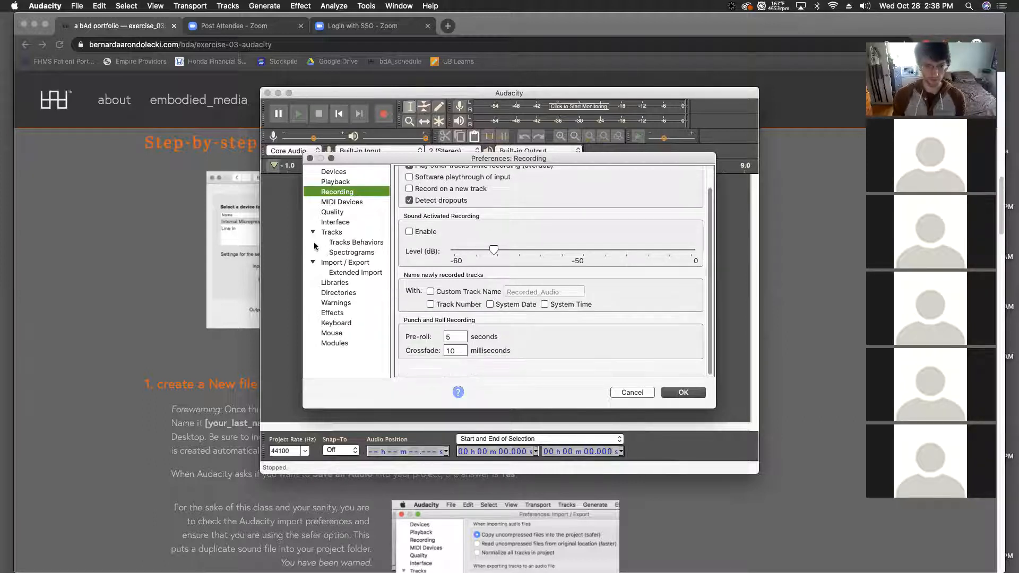
Step: Set the recording device to USB PnP Audio Device in the Devices preferences and apply the change
{"action": "left_click", "coordinate": [344, 174]}
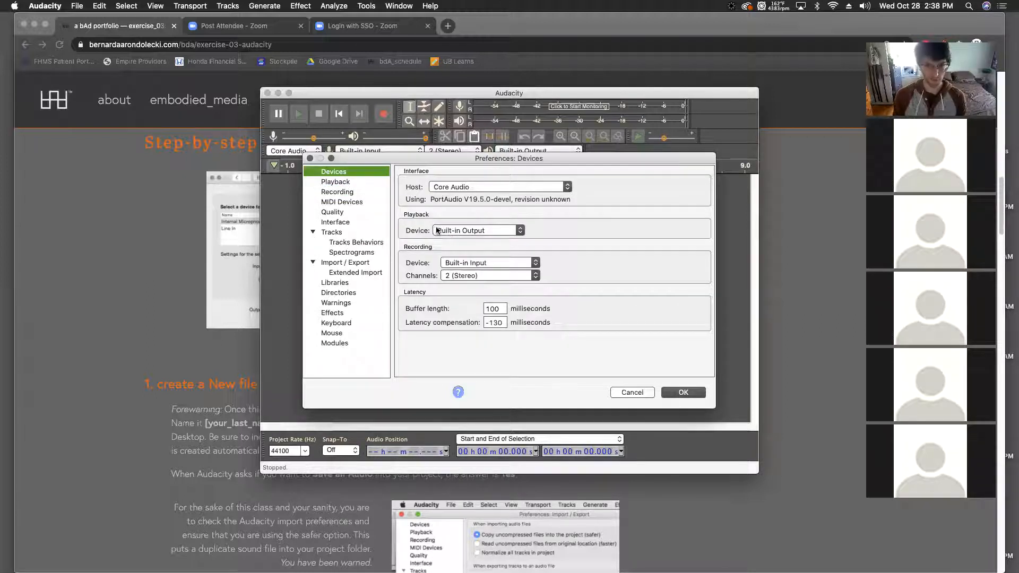
{"action": "left_click", "coordinate": [466, 263]}
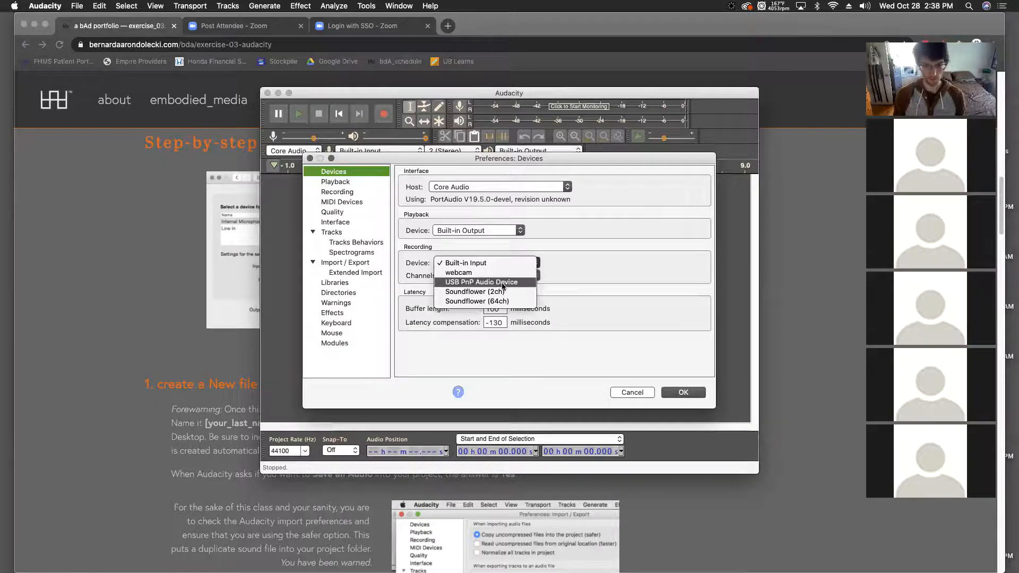
{"action": "left_click", "coordinate": [464, 281]}
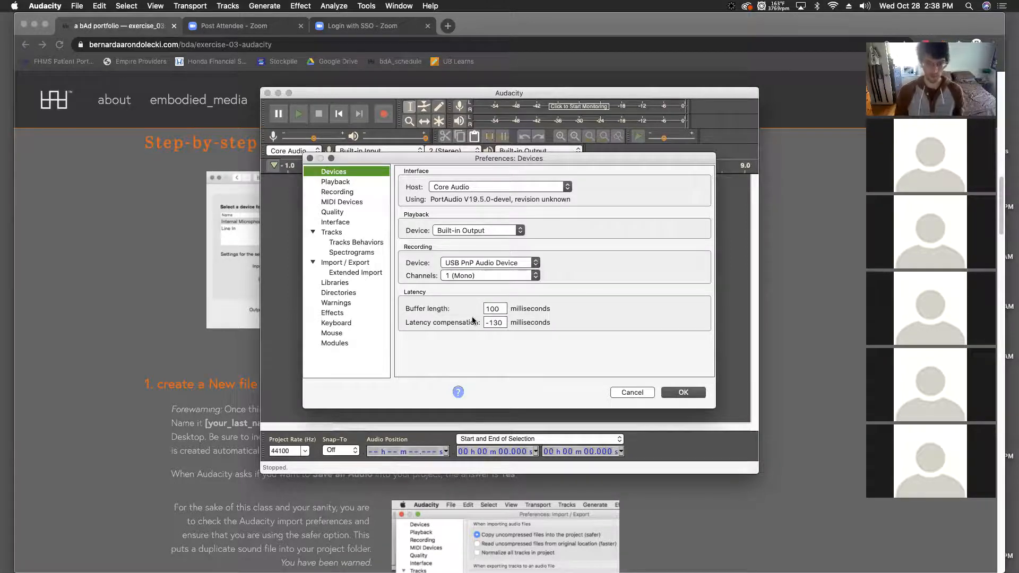
{"action": "left_click", "coordinate": [673, 395]}
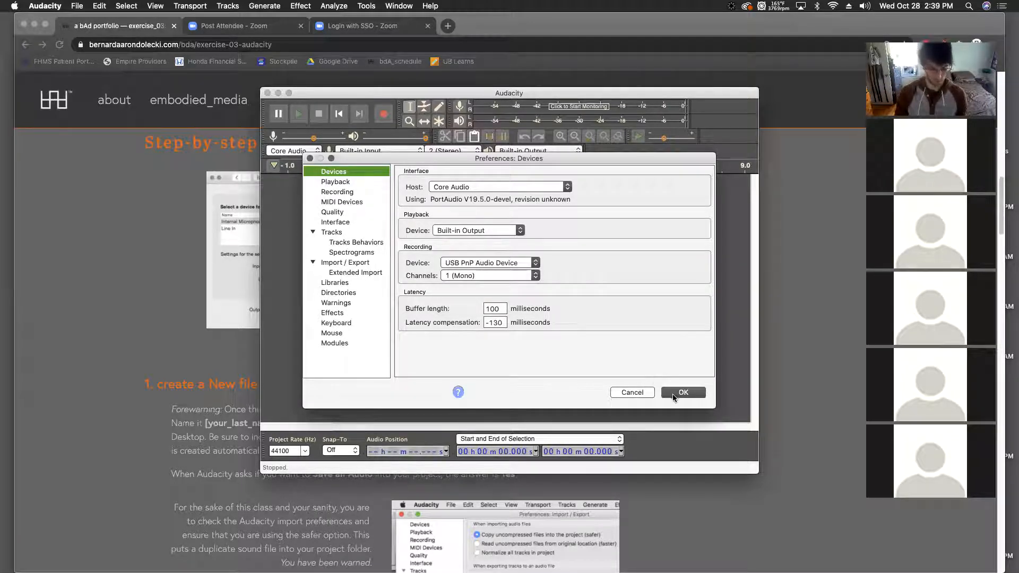
Step: Return to the exercise_03 page in Chrome and read the instructions on creating a new file and getting a background track
{"action": "left_click", "coordinate": [129, 285]}
{"action": "scroll", "coordinate": [129, 285], "scroll_direction": "down", "scroll_amount": 3}
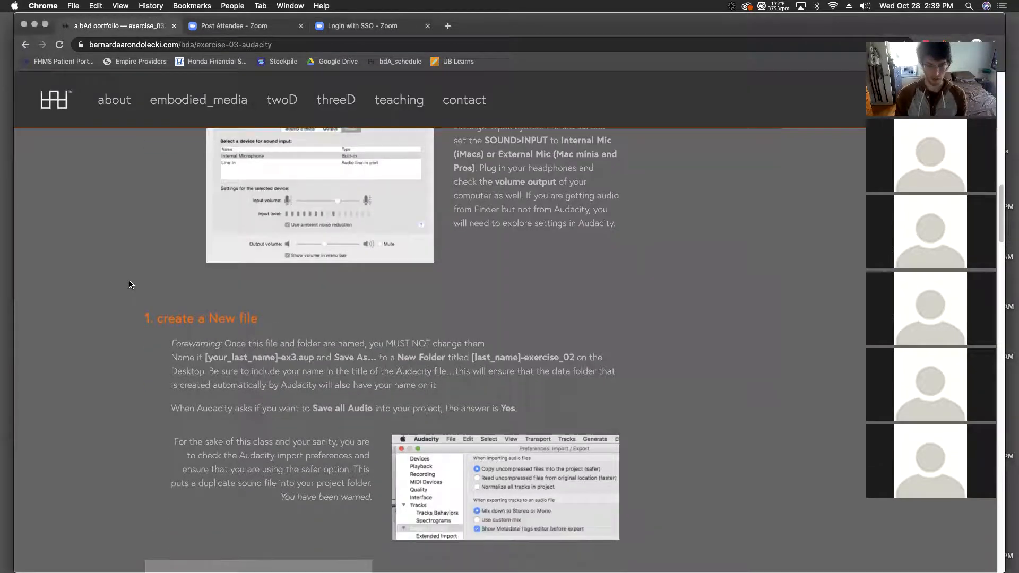
{"action": "scroll", "coordinate": [129, 285], "scroll_direction": "down", "scroll_amount": 10}
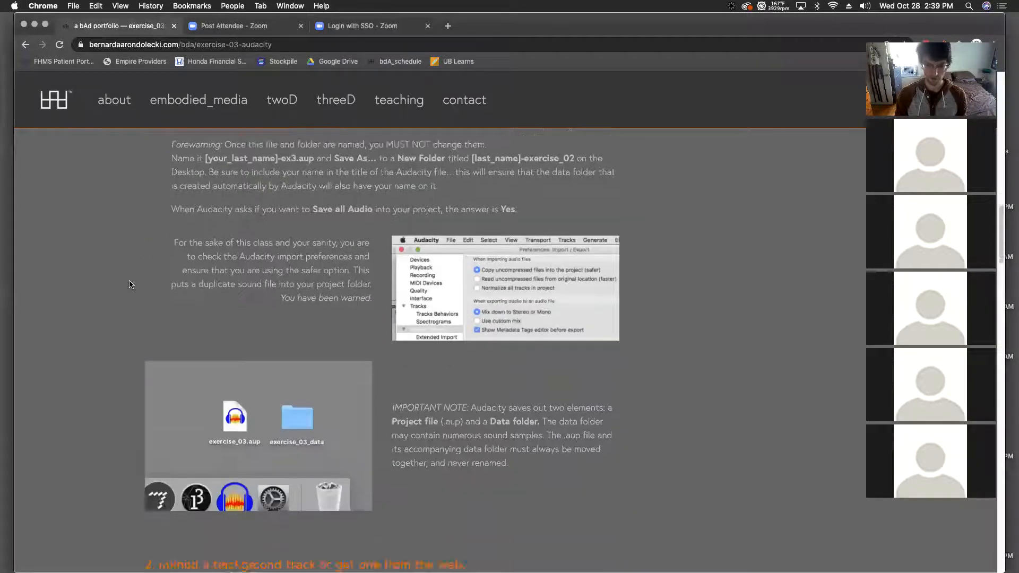
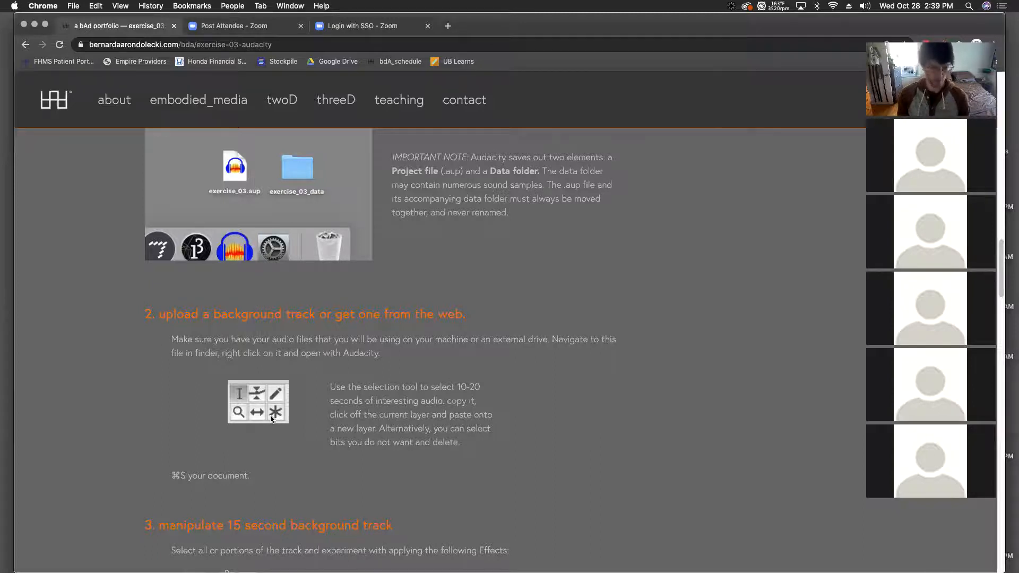
Step: Switch back to Audacity and enlarge its window to cover most of the tutorial page
{"action": "key", "text": "ctrl+Up"}
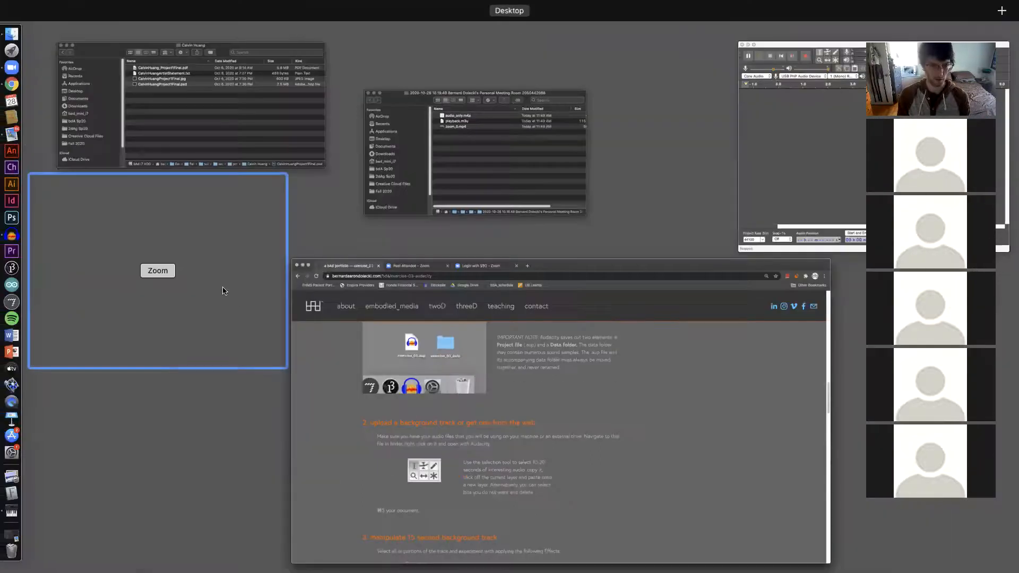
{"action": "left_click", "coordinate": [833, 158]}
{"action": "left_click_drag", "start_coordinate": [302, 86], "coordinate": [62, 24]}
{"action": "left_click_drag", "start_coordinate": [512, 399], "coordinate": [837, 572]}
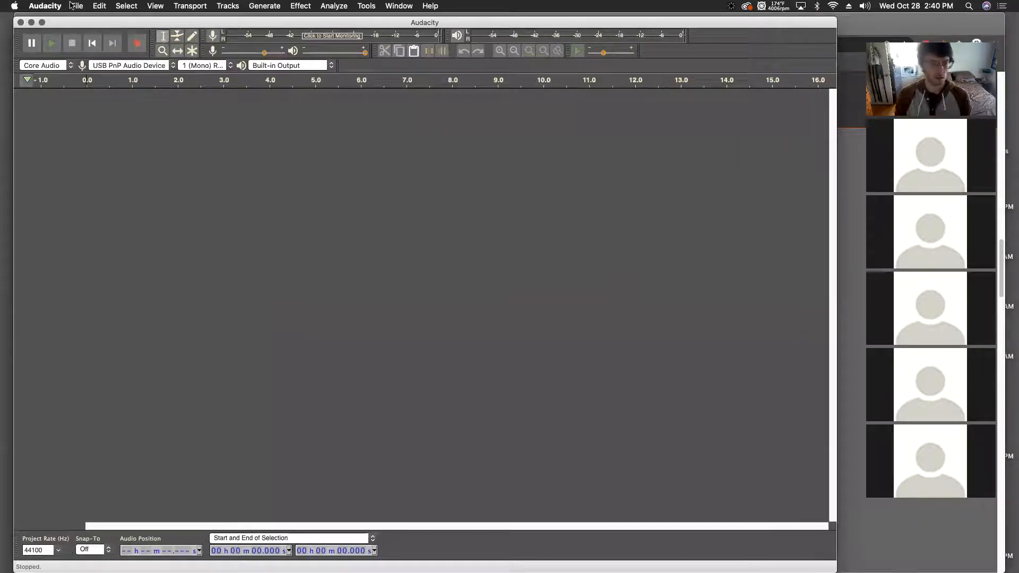
{"action": "left_click", "coordinate": [73, 6]}
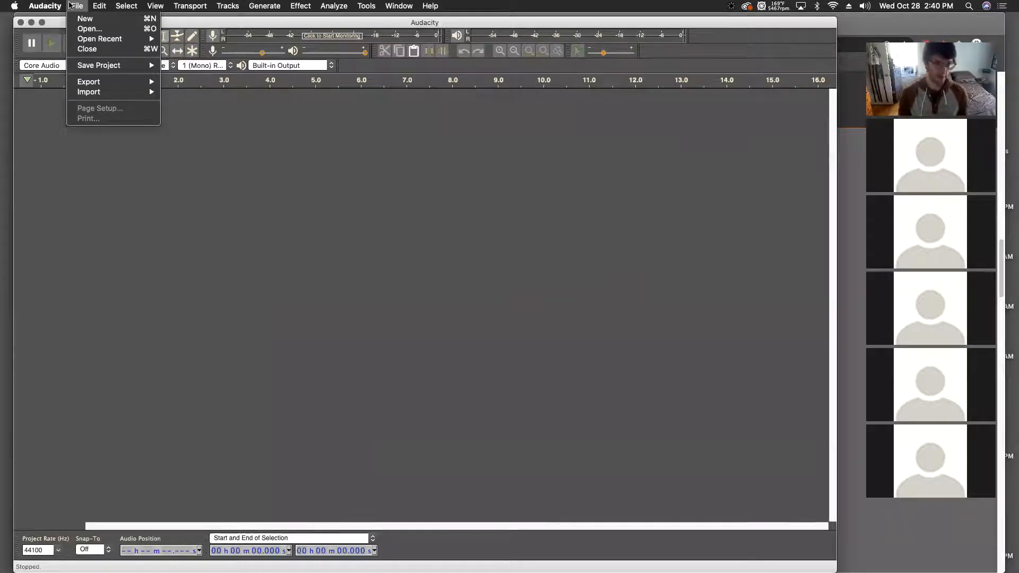
{"action": "mouse_move", "coordinate": [100, 6]}
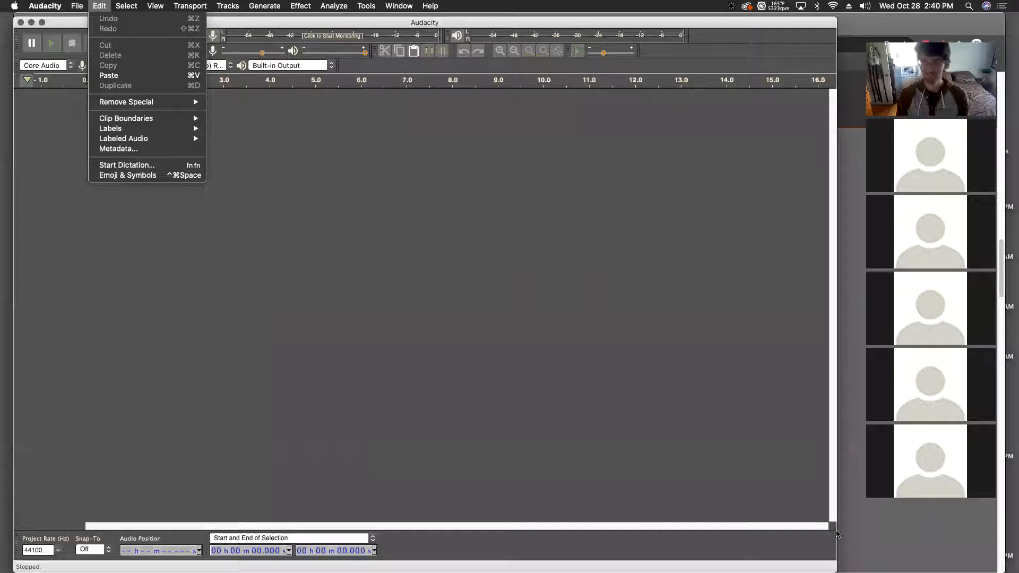
{"action": "key", "text": "Escape"}
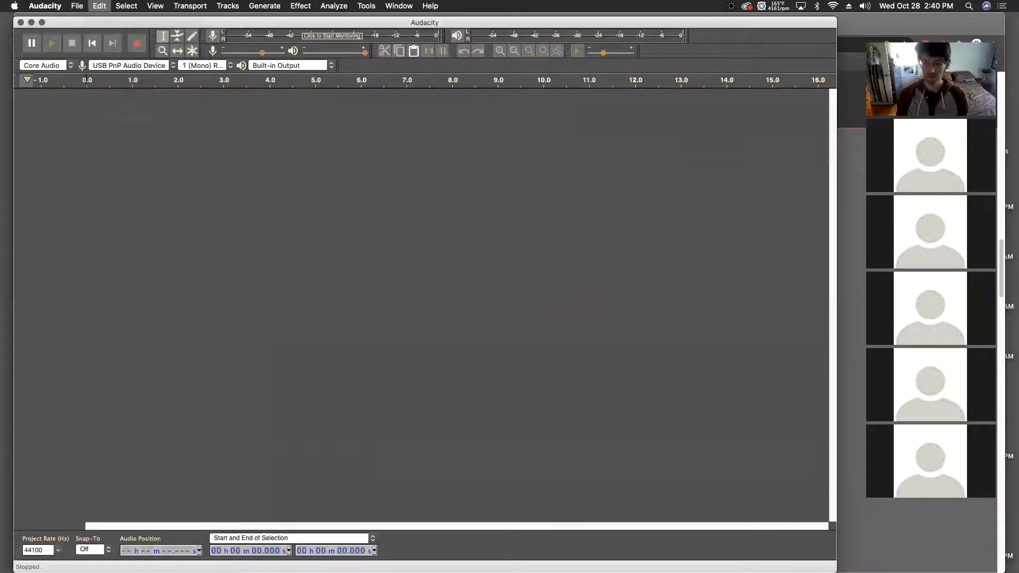
Step: Try the Audacity window narrowed and placed beside the tutorial page, and finally enlarge it to fill the screen
{"action": "left_click_drag", "start_coordinate": [837, 298], "coordinate": [614, 297]}
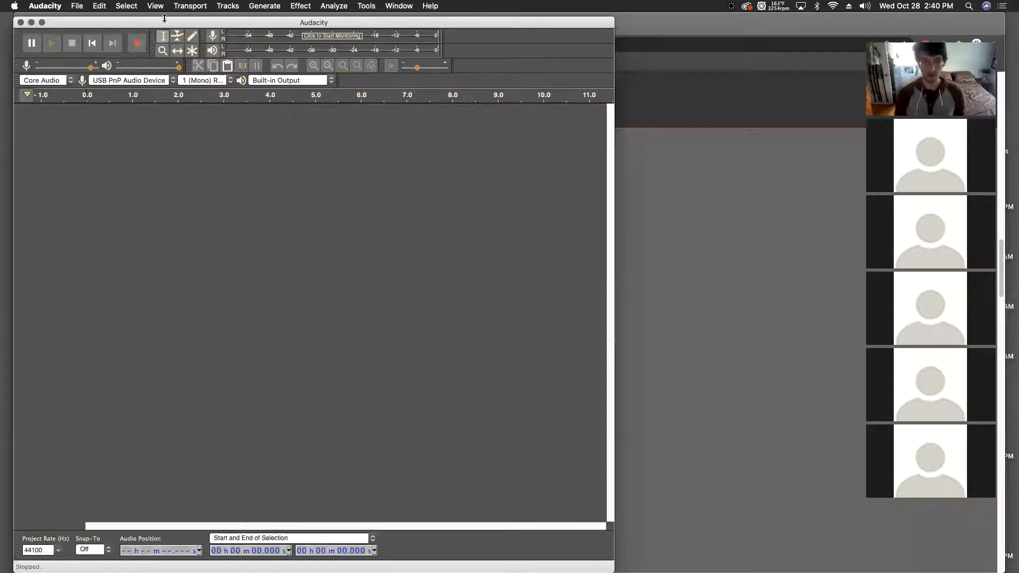
{"action": "left_click_drag", "start_coordinate": [164, 23], "coordinate": [563, 18]}
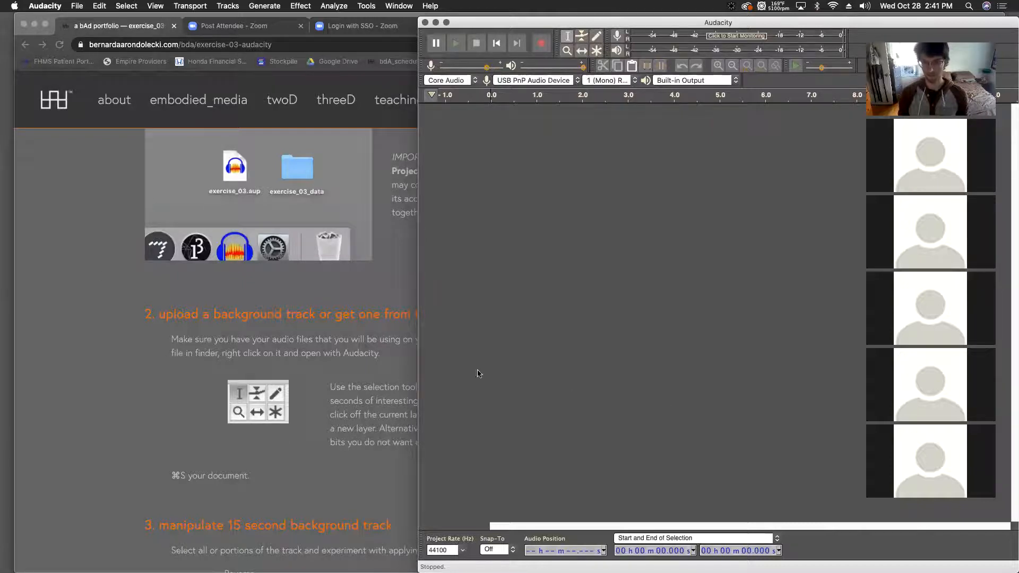
{"action": "left_click_drag", "start_coordinate": [791, 22], "coordinate": [374, 21]}
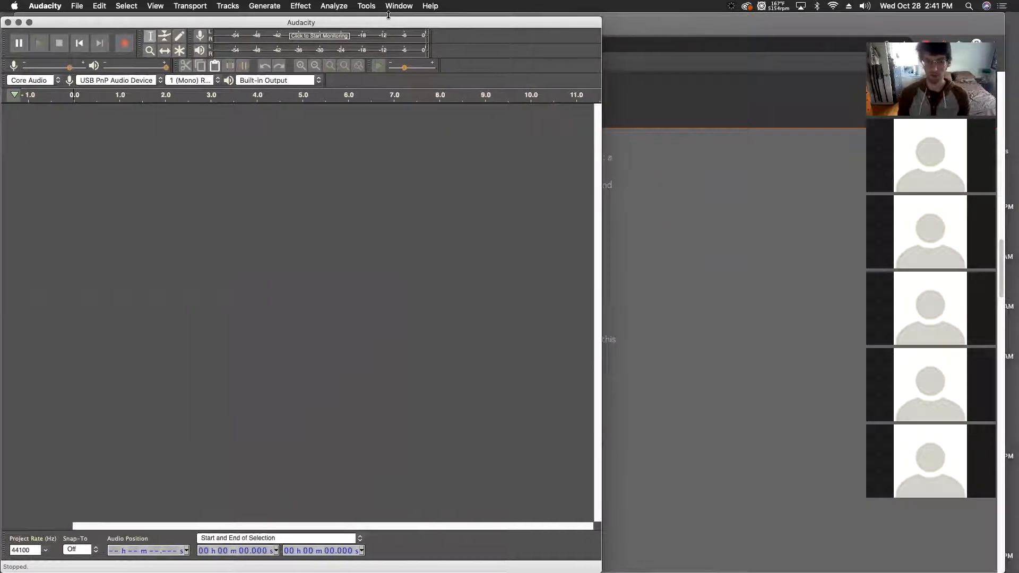
{"action": "double_click", "coordinate": [374, 22]}
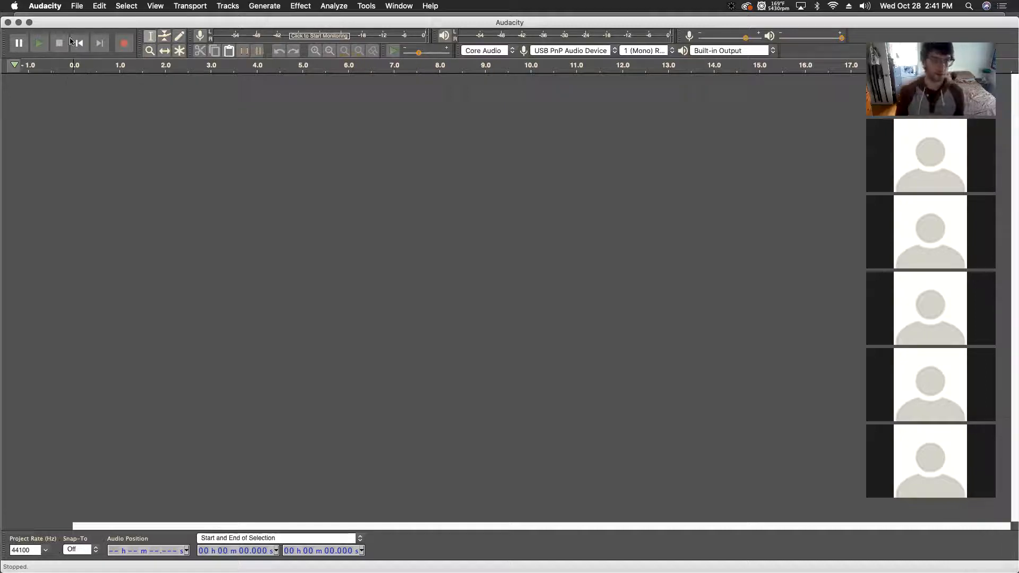
Step: Return to the exercise_03 page in Chrome and locate the downloadable audio folder in its Requirements section
{"action": "left_click", "coordinate": [76, 5]}
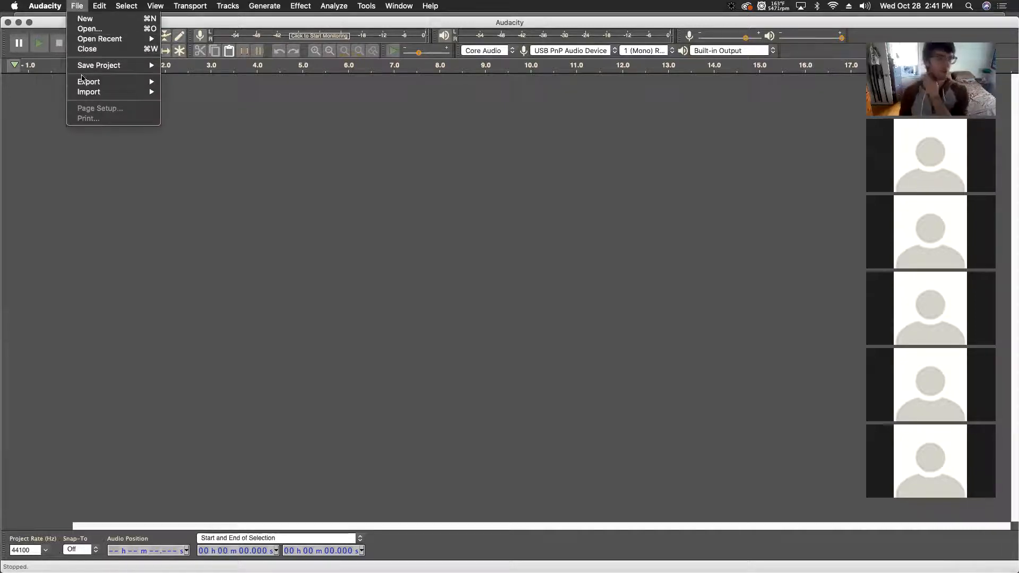
{"action": "mouse_move", "coordinate": [133, 93]}
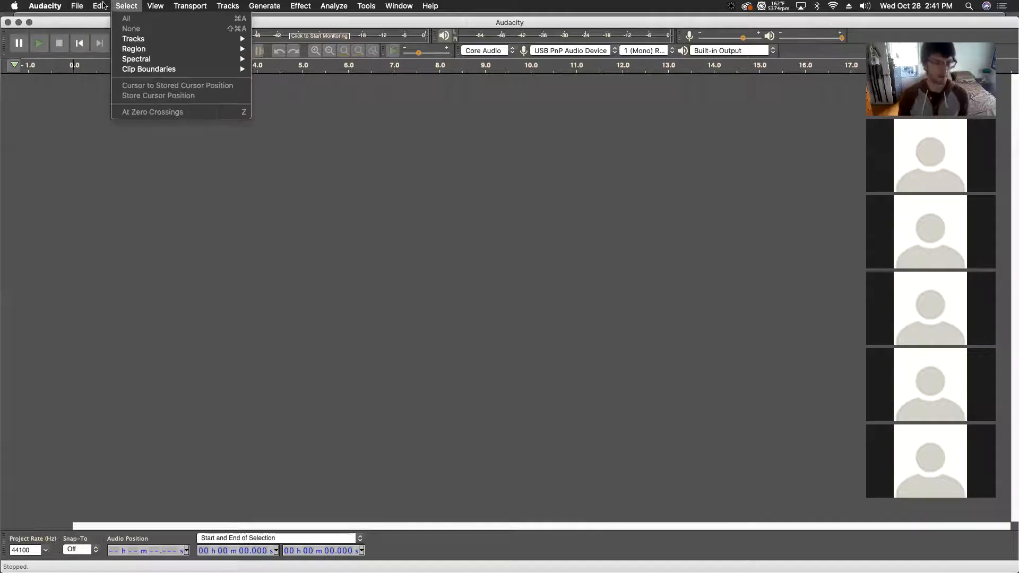
{"action": "left_click", "coordinate": [86, 5]}
{"action": "key", "text": "ctrl+Up"}
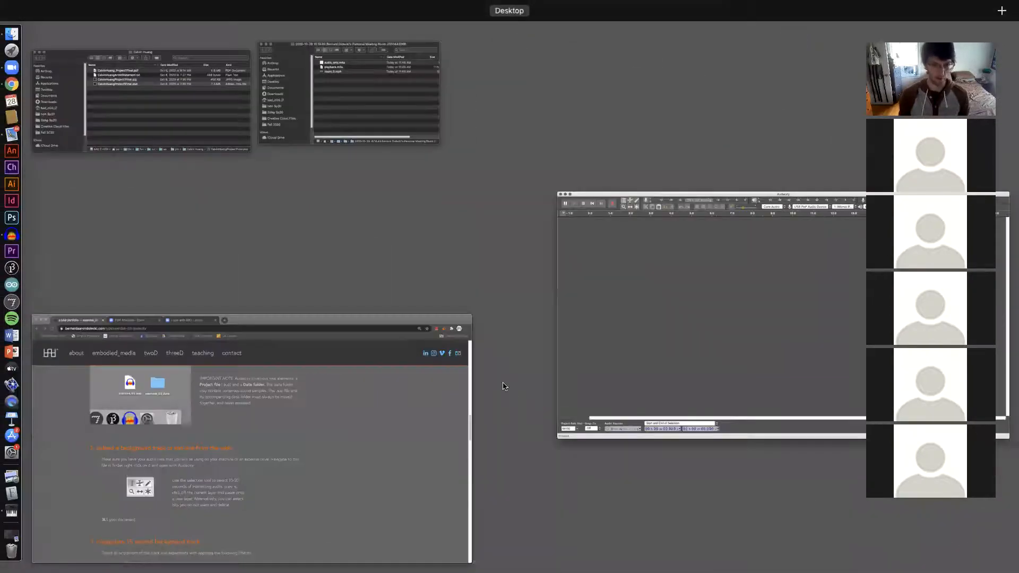
{"action": "left_click", "coordinate": [356, 370]}
{"action": "scroll", "coordinate": [354, 390], "scroll_direction": "up", "scroll_amount": 10}
{"action": "scroll", "coordinate": [355, 390], "scroll_direction": "up", "scroll_amount": 6}
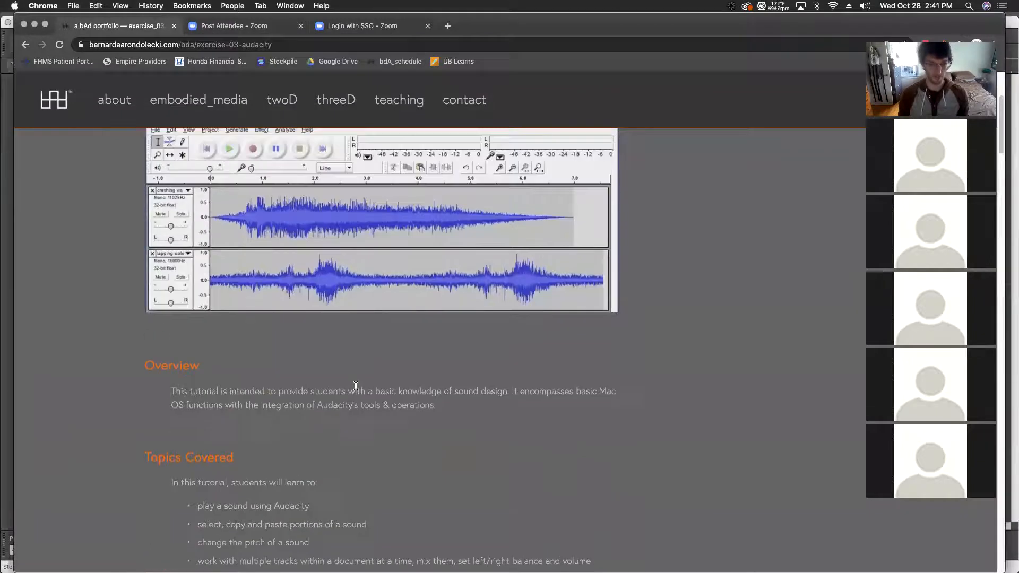
{"action": "scroll", "coordinate": [355, 389], "scroll_direction": "down", "scroll_amount": 6}
{"action": "scroll", "coordinate": [356, 389], "scroll_direction": "down", "scroll_amount": 4}
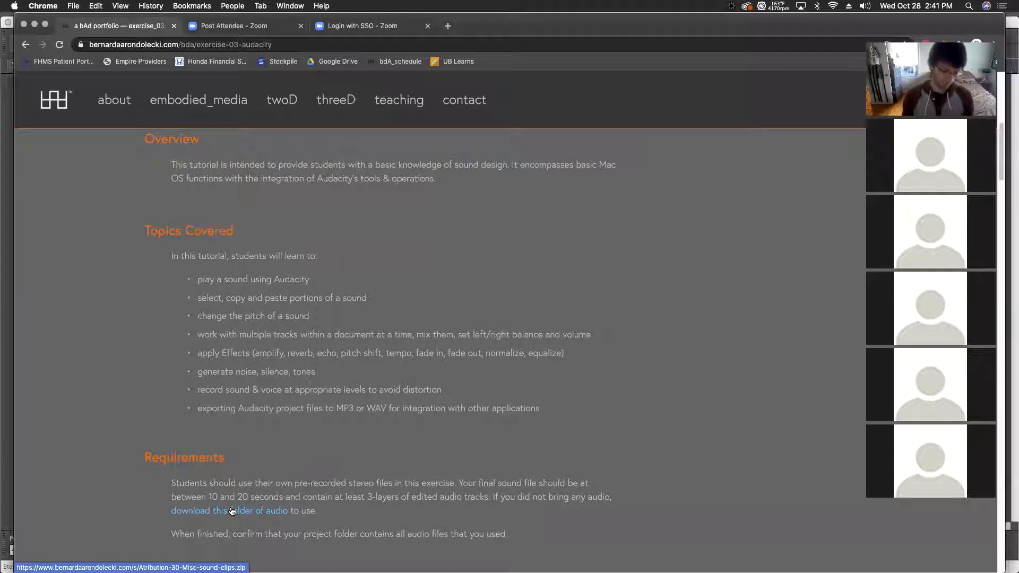
Step: Switch back to Audacity and start an audio import from the "Atribution 3.0 - Misc. sound clips" folder in Downloads
{"action": "key", "text": "ctrl+Up"}
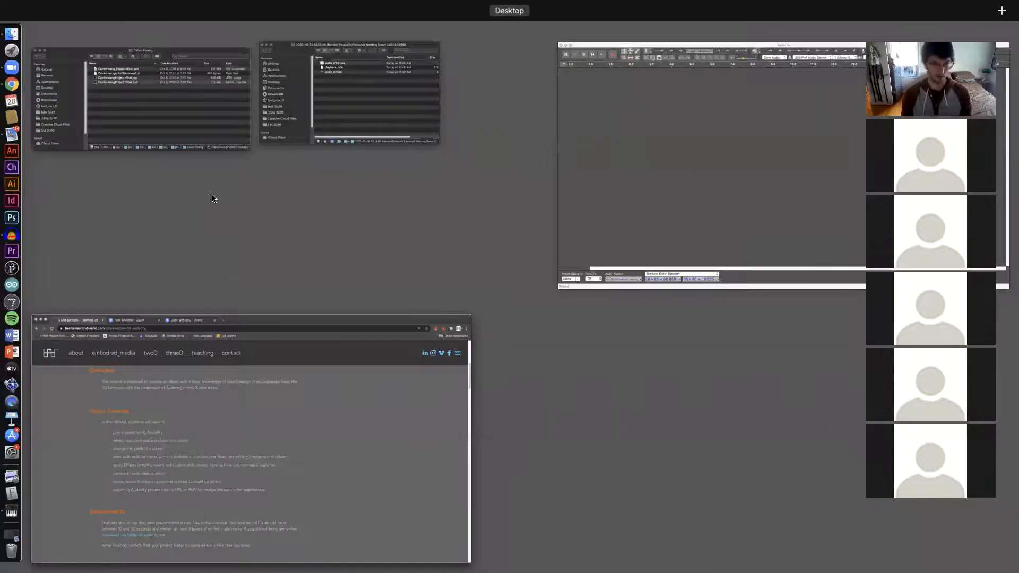
{"action": "left_click", "coordinate": [653, 189]}
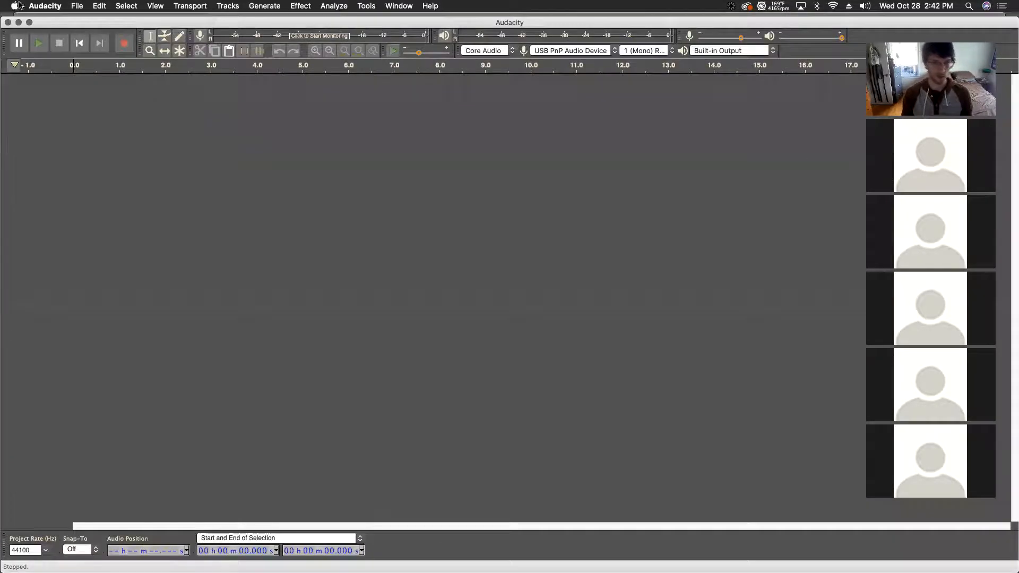
{"action": "left_click", "coordinate": [76, 6]}
{"action": "mouse_move", "coordinate": [88, 94]}
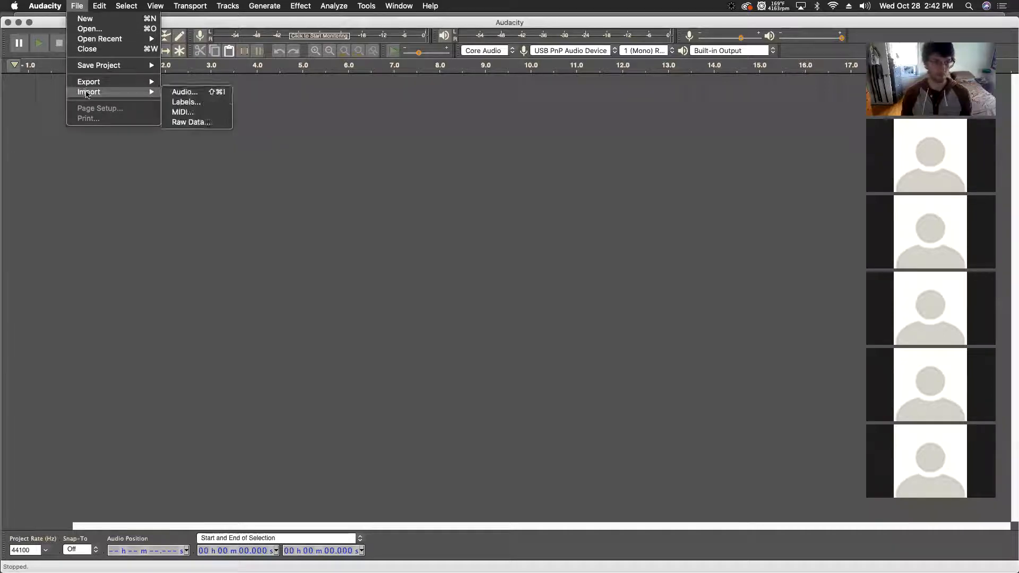
{"action": "left_click", "coordinate": [349, 236]}
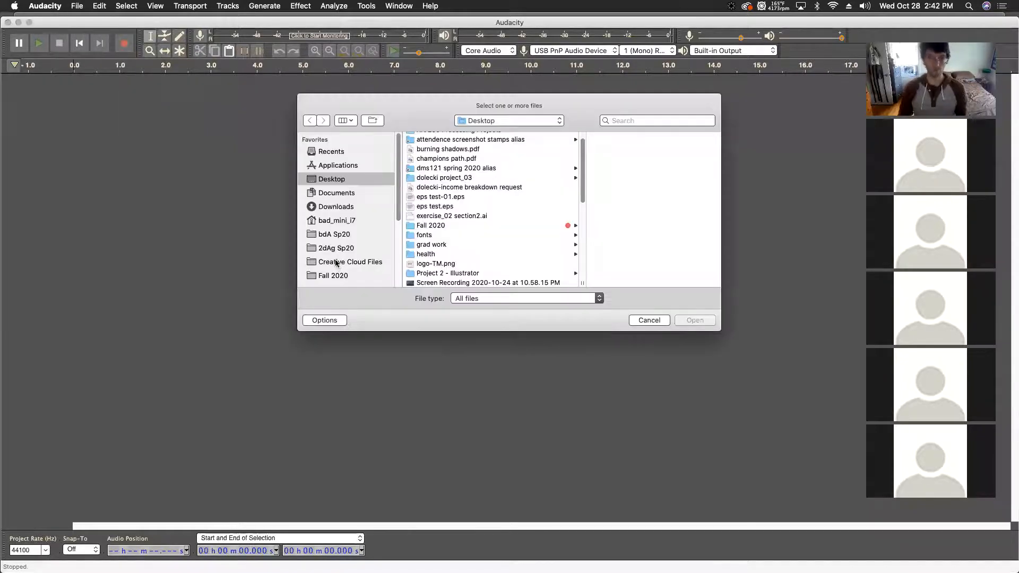
{"action": "left_click", "coordinate": [336, 207]}
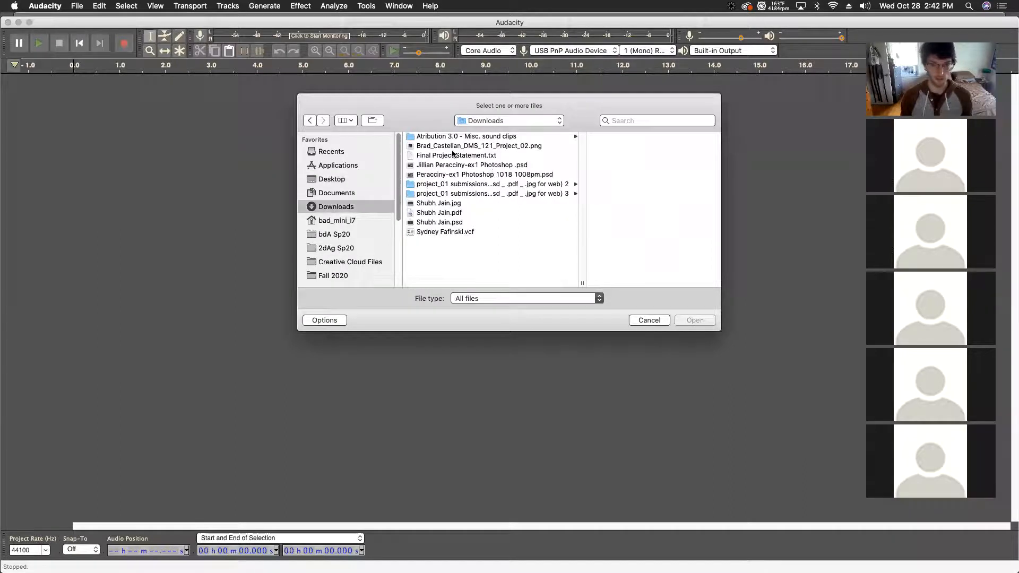
{"action": "left_click", "coordinate": [448, 138]}
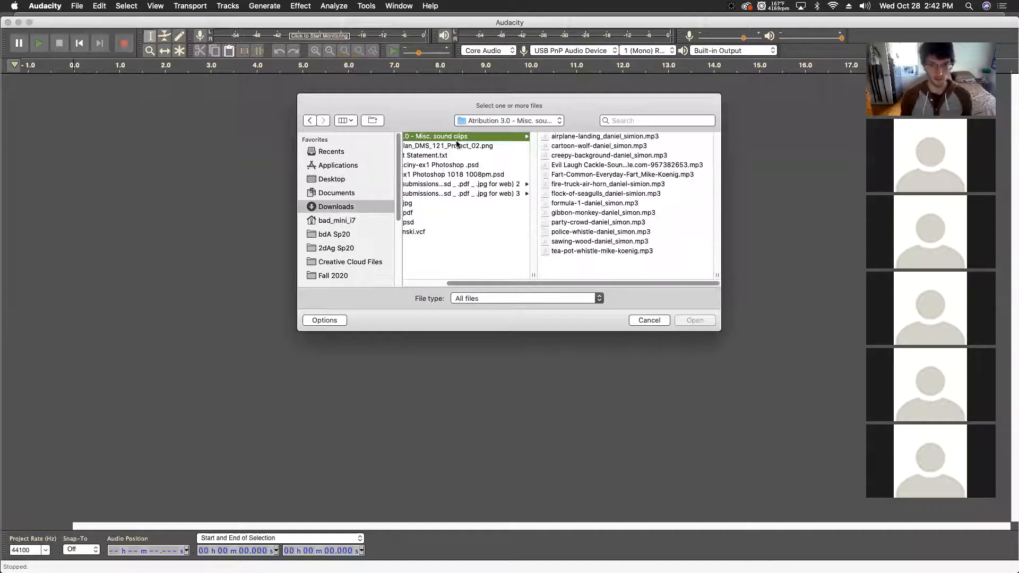
Step: Preview the airplane-landing MP3 before choosing a clip to import
{"action": "left_click", "coordinate": [571, 137]}
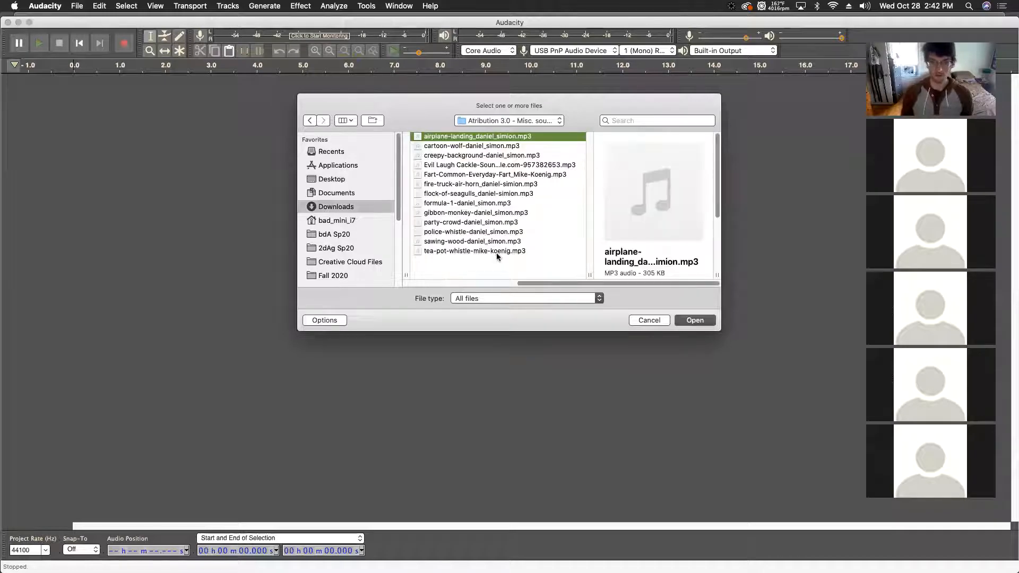
{"action": "key", "text": "space"}
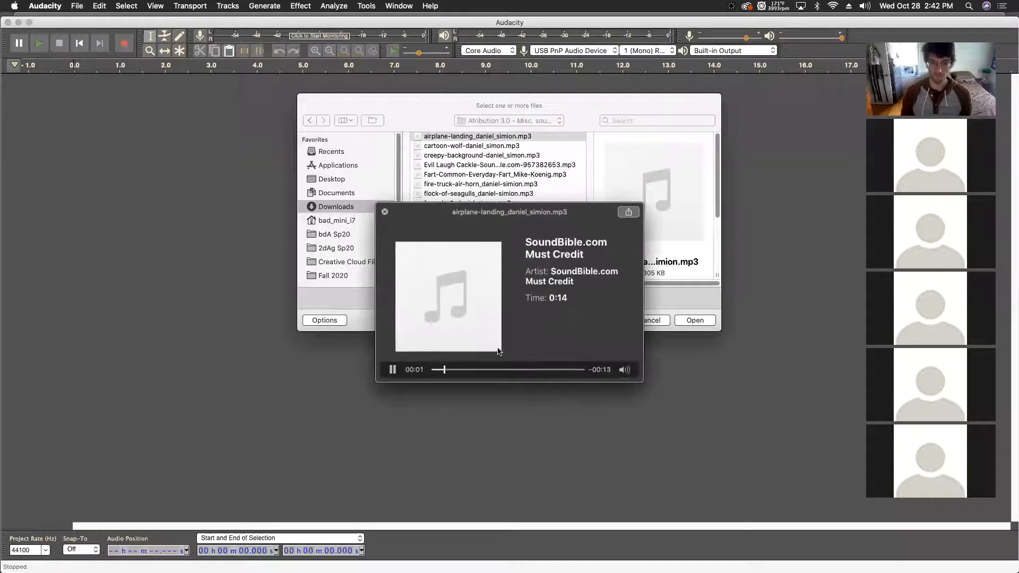
{"action": "key", "text": "space"}
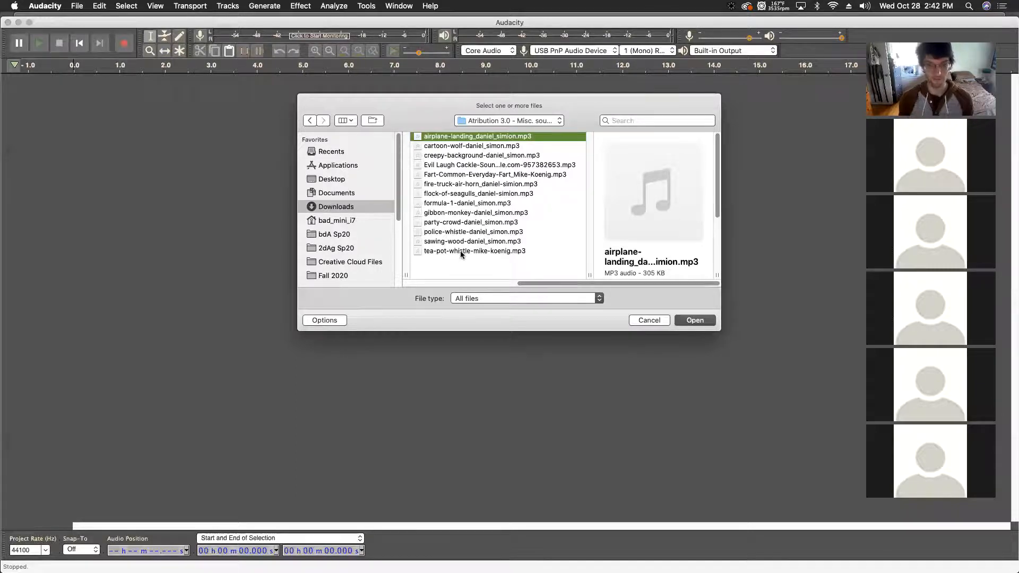
Step: Preview the police-whistle MP3 and import it as a track
{"action": "left_click", "coordinate": [465, 233]}
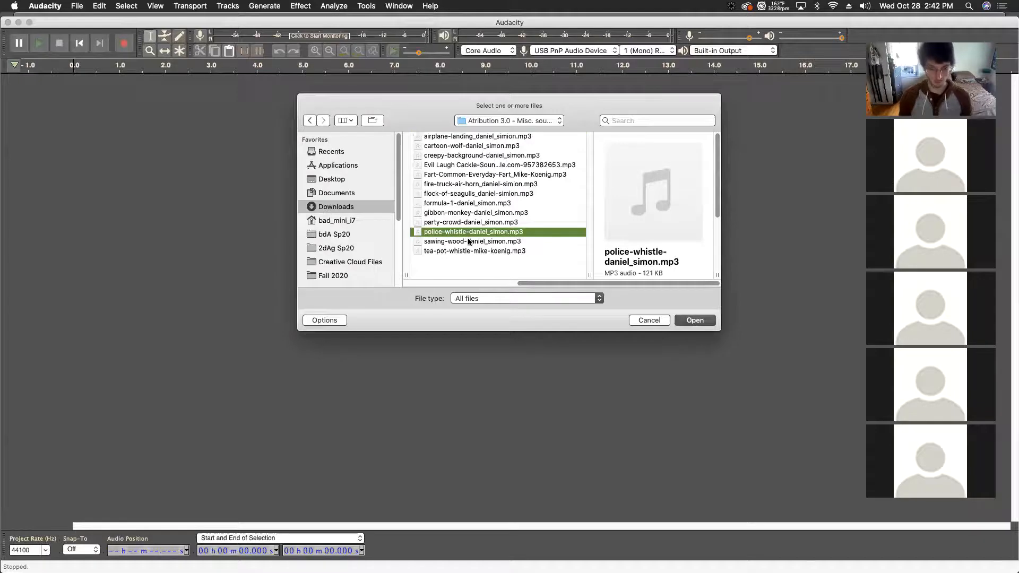
{"action": "key", "text": "space"}
{"action": "key", "text": "space"}
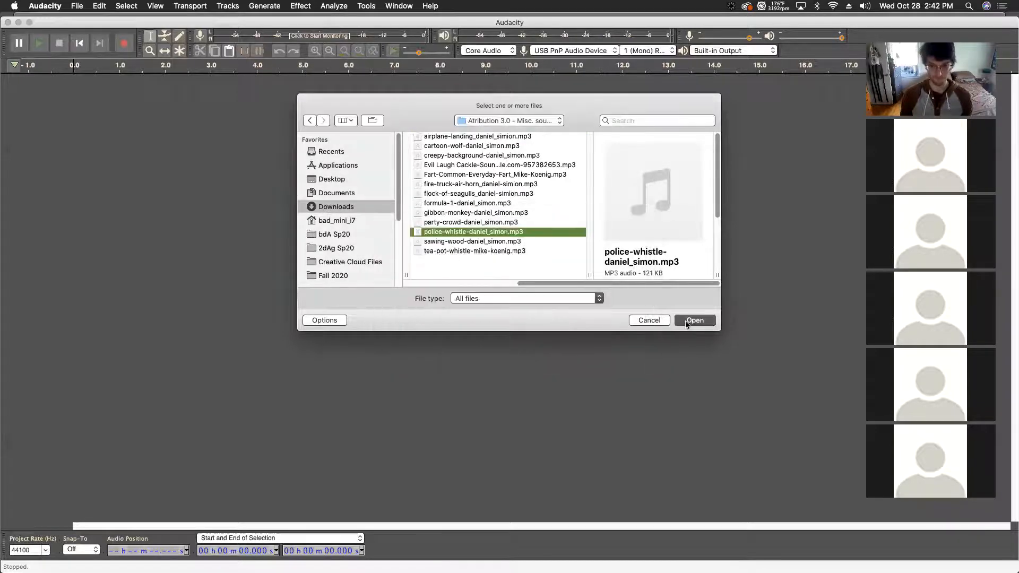
{"action": "left_click", "coordinate": [688, 321]}
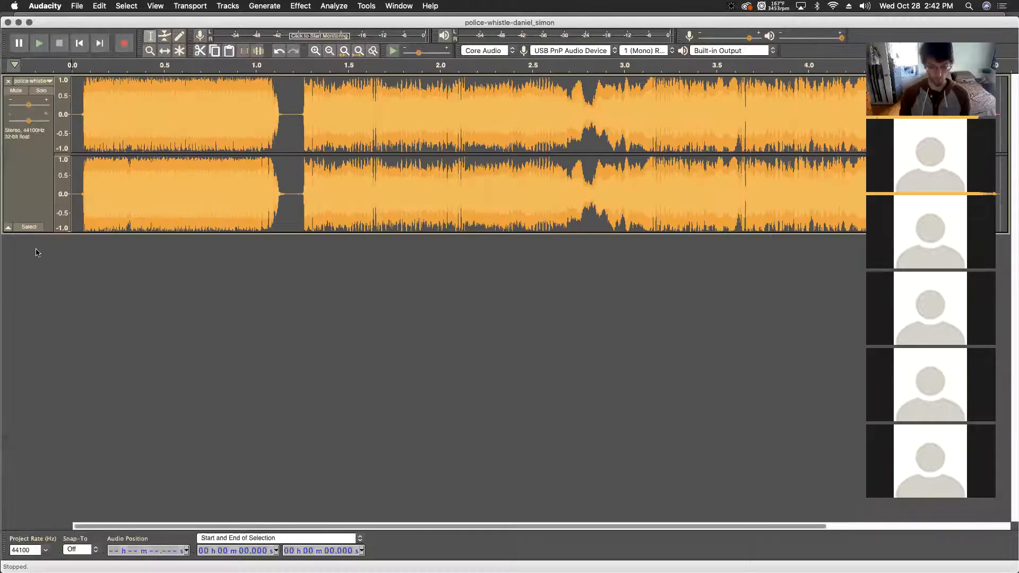
Step: Examine the police-whistle waveform at wider and closer timeline zoom levels
{"action": "key", "text": "XF86AudioRaiseVolume"}
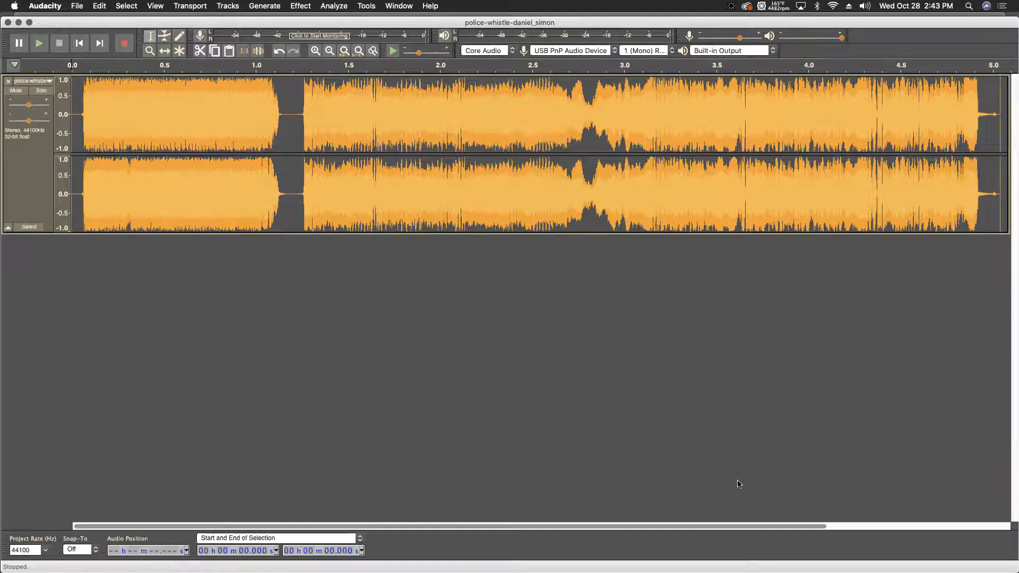
{"action": "mouse_move", "coordinate": [813, 526]}
{"action": "left_mouse_down"}
{"action": "mouse_move", "coordinate": [1007, 518]}
{"action": "mouse_move", "coordinate": [971, 530]}
{"action": "mouse_move", "coordinate": [799, 532]}
{"action": "left_mouse_up"}
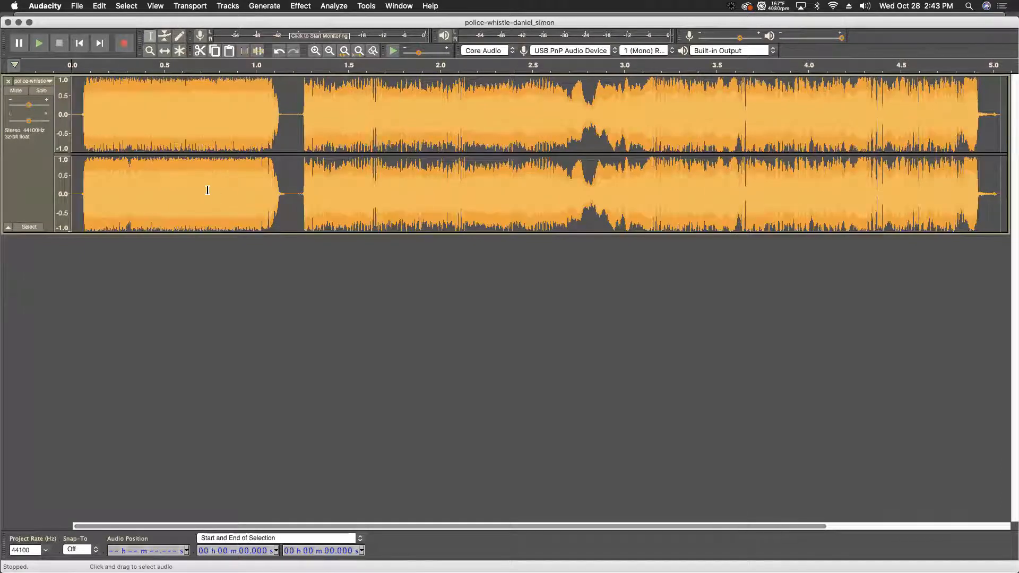
{"action": "left_click", "coordinate": [328, 53]}
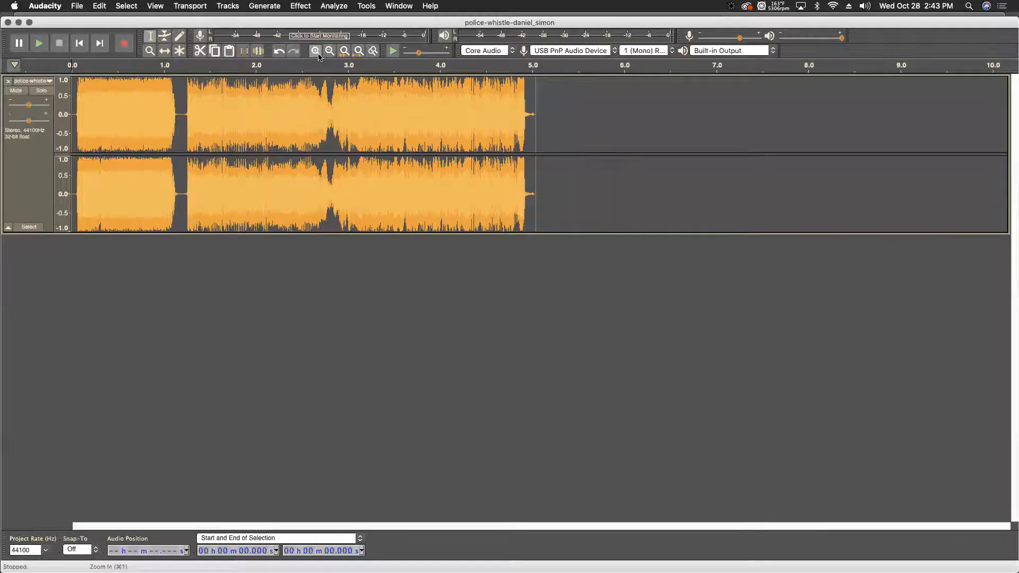
{"action": "left_click", "coordinate": [318, 53]}
{"action": "left_click", "coordinate": [318, 53]}
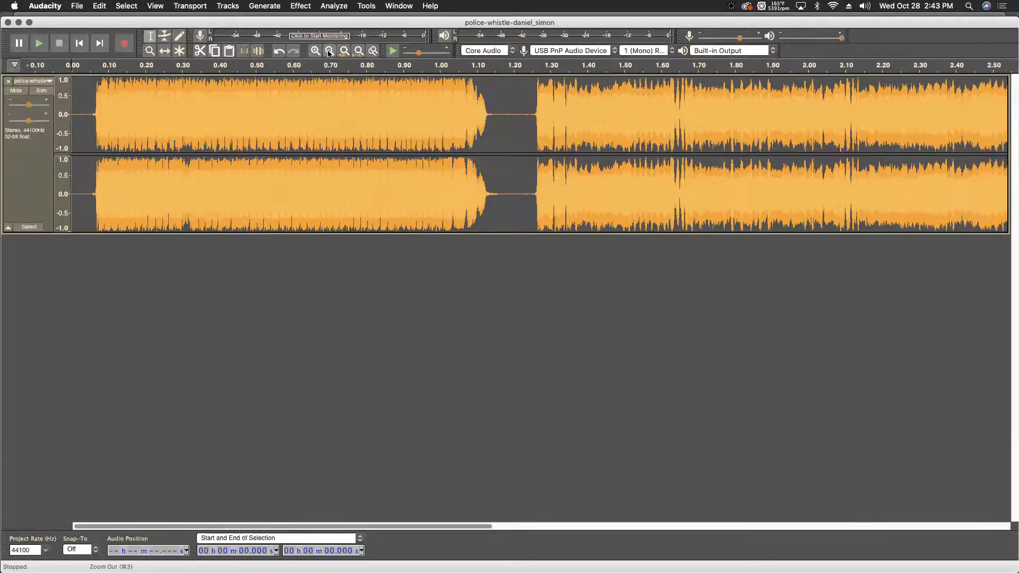
{"action": "left_click", "coordinate": [329, 51]}
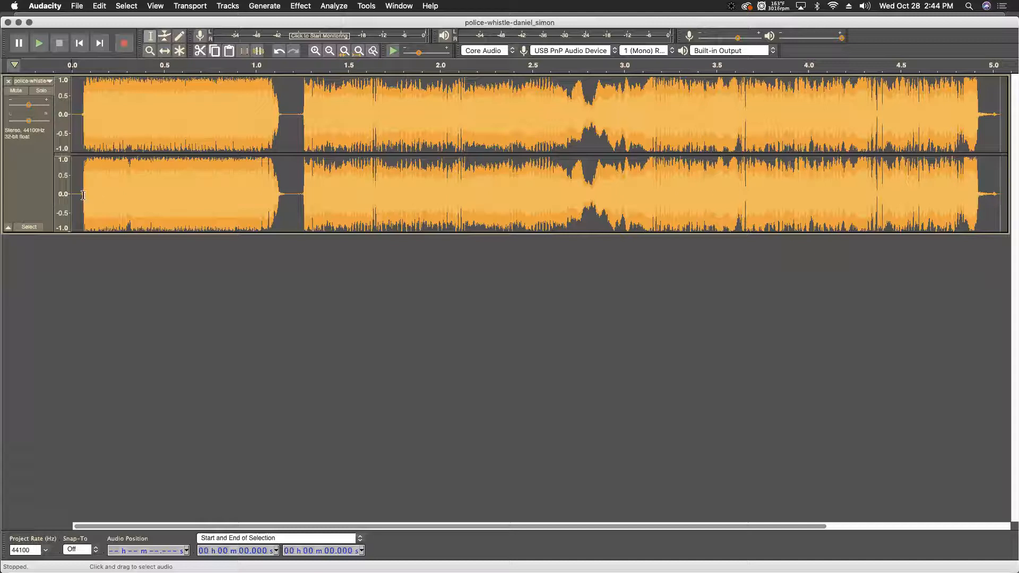
Step: Select and play the first whistle burst, and reselect it from about 0.035 s to 1.175 s
{"action": "left_click", "coordinate": [285, 192]}
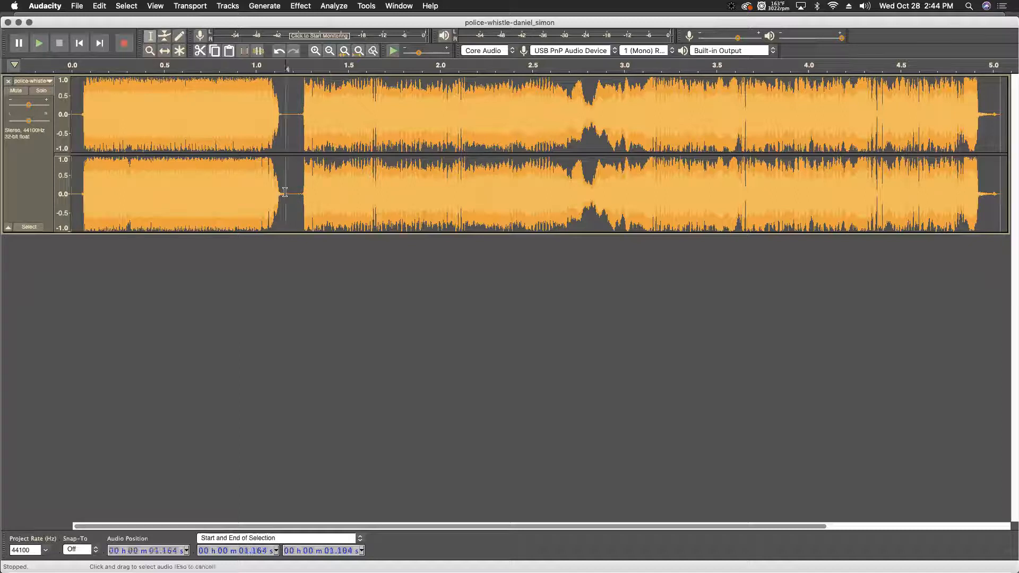
{"action": "left_click_drag", "start_coordinate": [285, 192], "coordinate": [81, 190]}
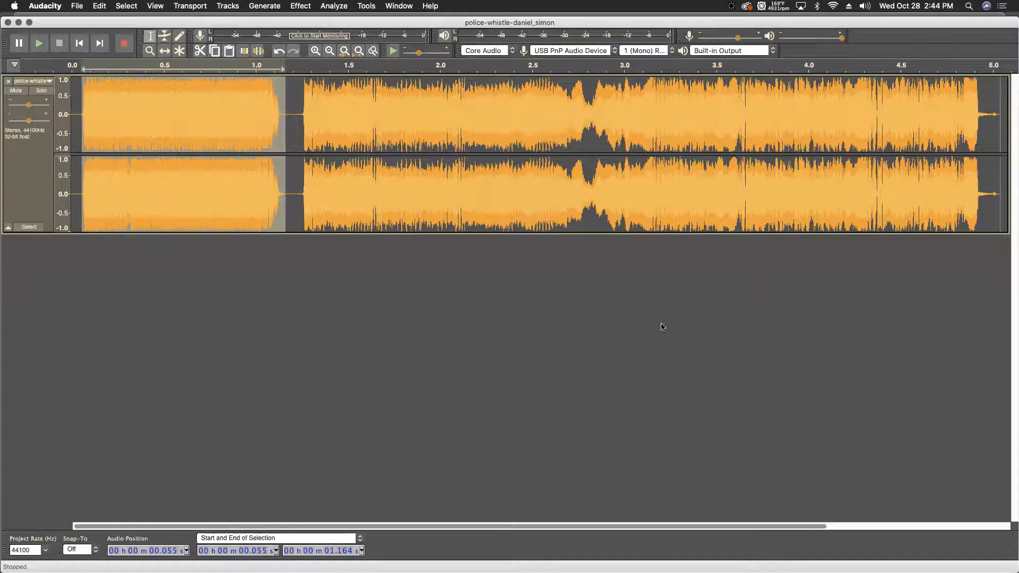
{"action": "key", "text": "space"}
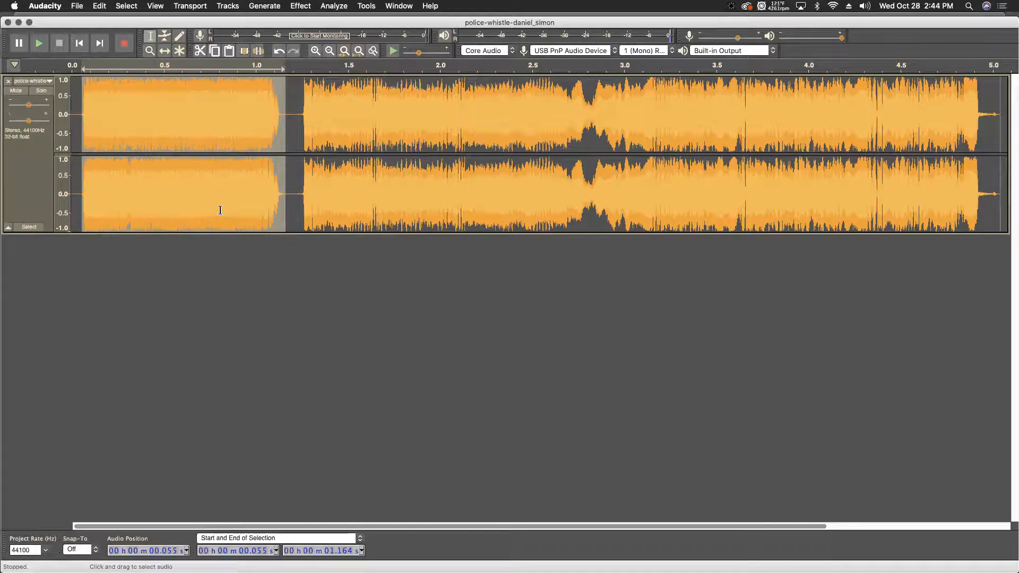
{"action": "left_click", "coordinate": [288, 186]}
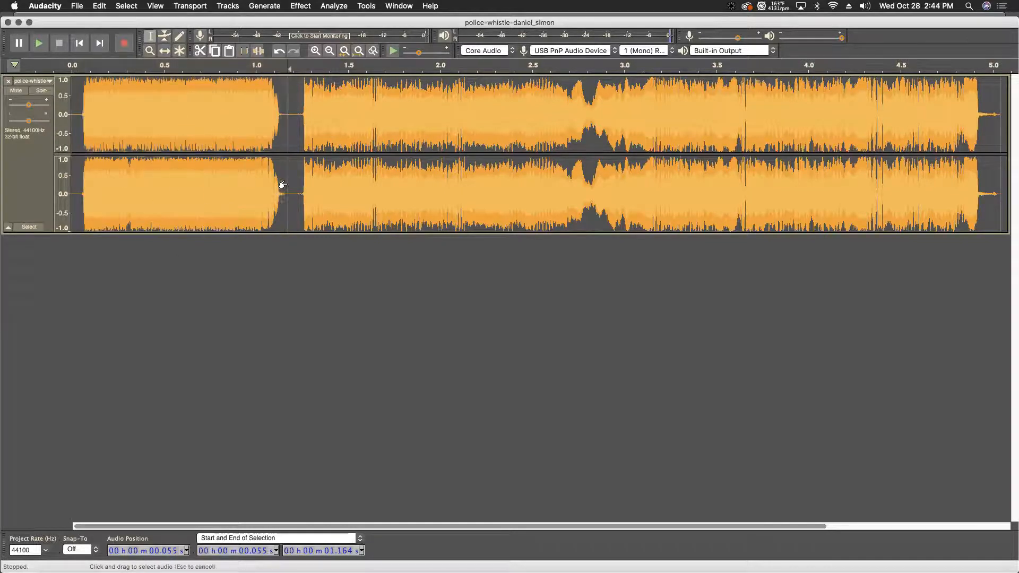
{"action": "left_click_drag", "start_coordinate": [282, 188], "coordinate": [80, 200]}
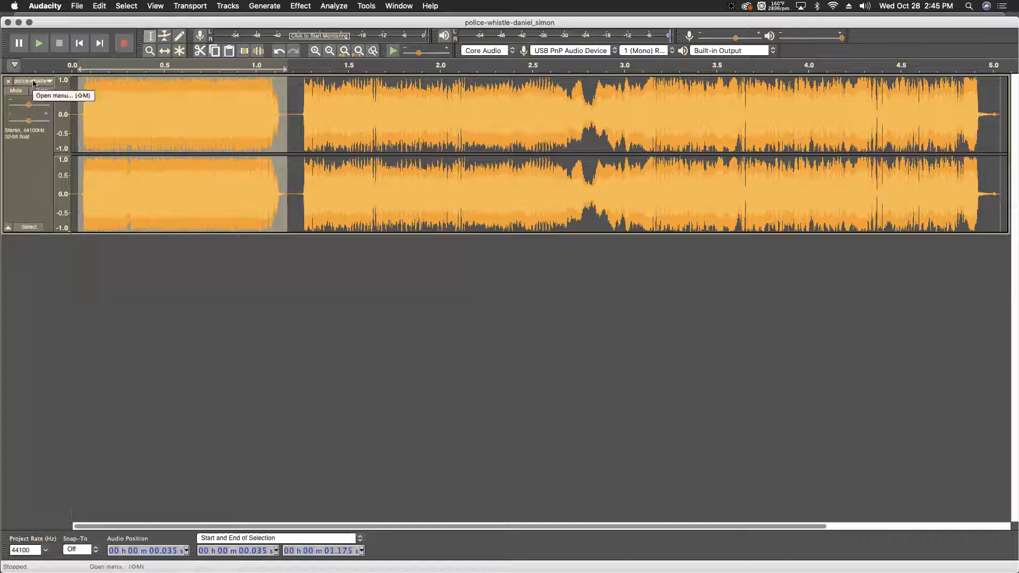
Step: Collapse and re-expand the police-whistle track, and resize it to slightly taller than its imported height
{"action": "left_click", "coordinate": [8, 228]}
{"action": "left_click", "coordinate": [9, 94]}
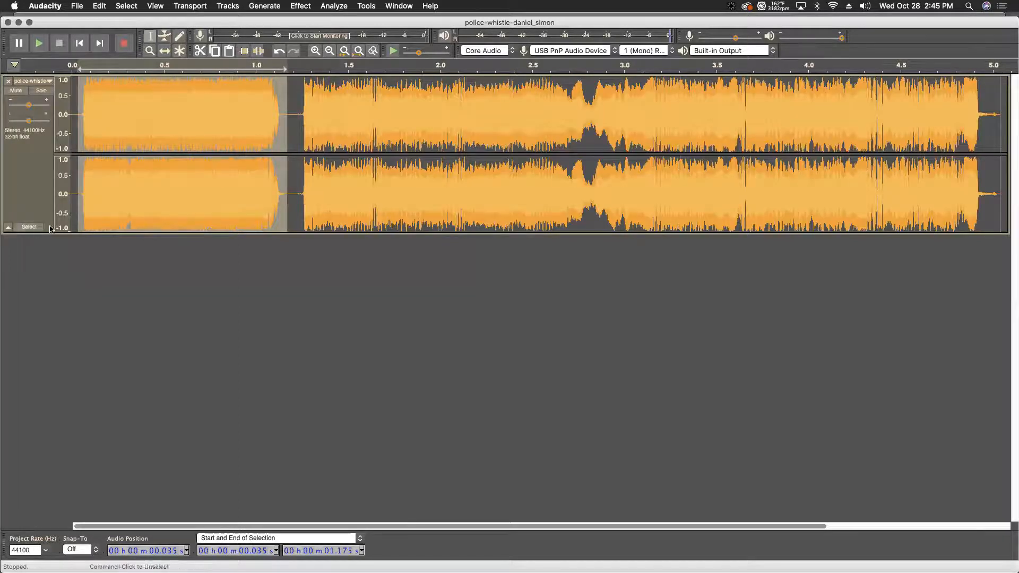
{"action": "left_click", "coordinate": [8, 227]}
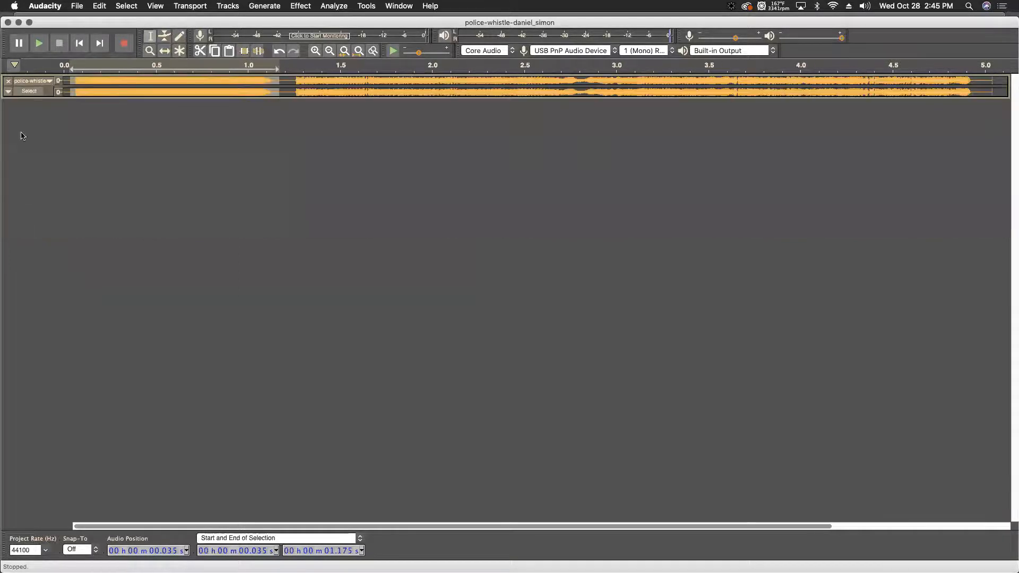
{"action": "left_click", "coordinate": [10, 96]}
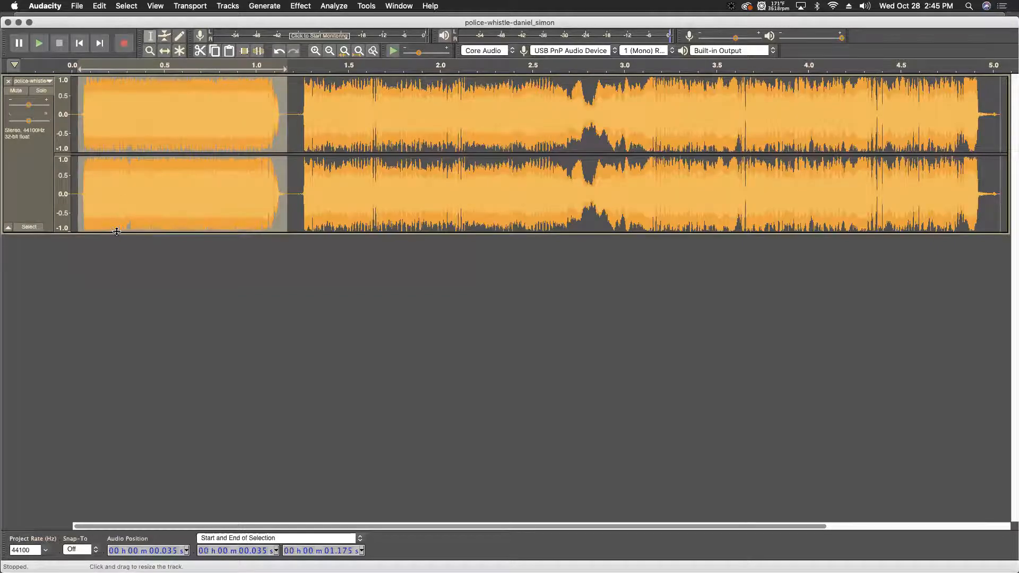
{"action": "left_click_drag", "start_coordinate": [117, 232], "coordinate": [114, 161]}
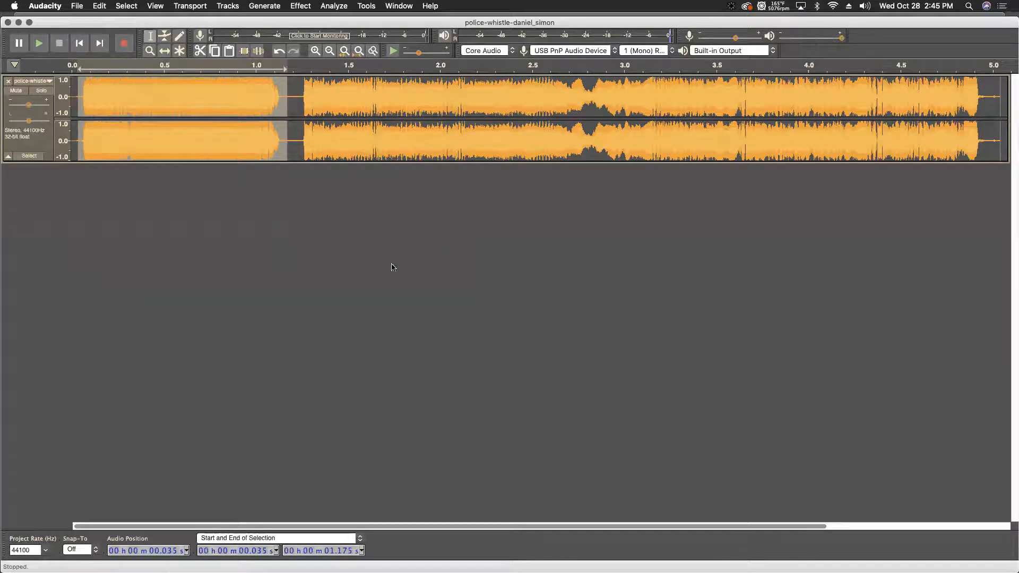
{"action": "left_click_drag", "start_coordinate": [77, 162], "coordinate": [81, 258]}
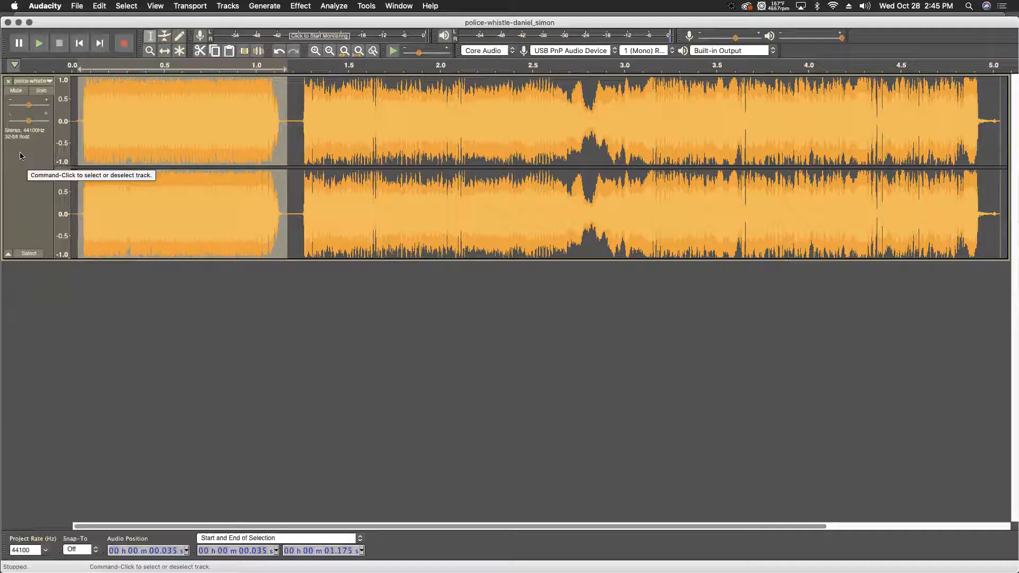
Step: Rename the police-whistle track by adding "fwert awrgw eqw" in front of its existing name
{"action": "left_click", "coordinate": [50, 83]}
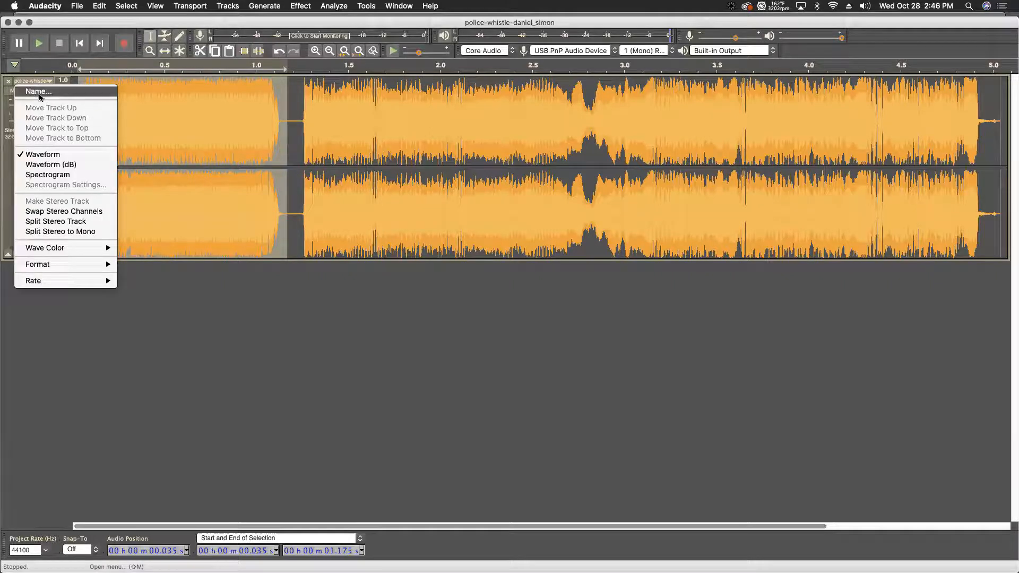
{"action": "left_click", "coordinate": [38, 92]}
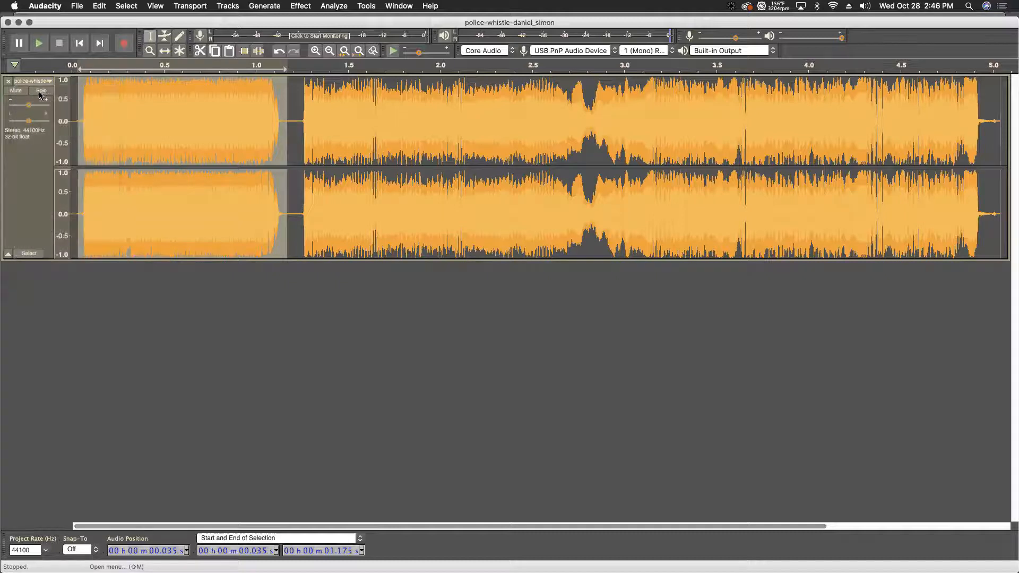
{"action": "left_click", "coordinate": [446, 286]}
{"action": "type", "text": "fwert awrgw eqw"}
{"action": "left_click", "coordinate": [555, 308]}
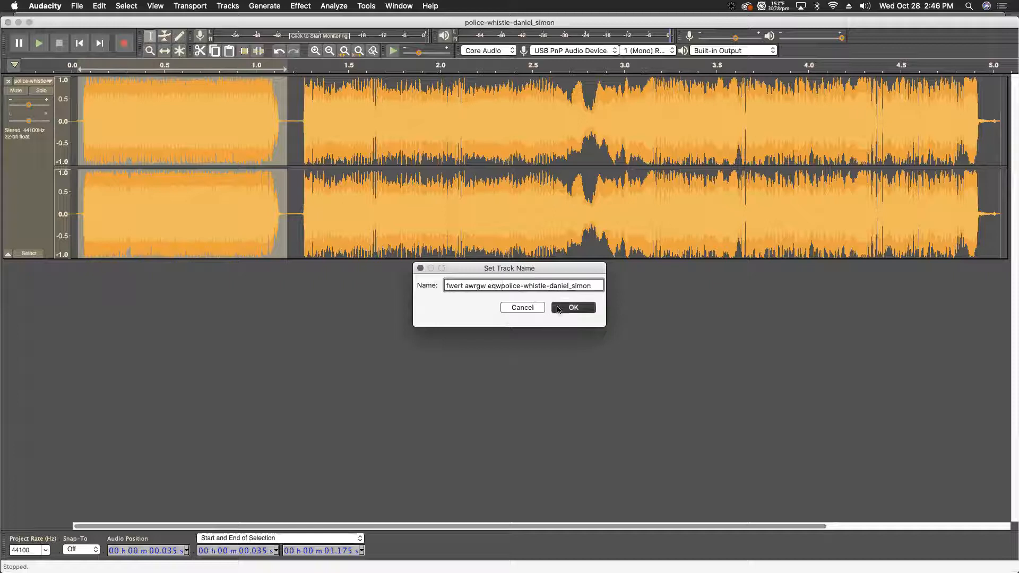
Step: Remove the added "fwert awrgw eqw" text from the front of the police-whistle track's name
{"action": "left_click", "coordinate": [48, 83]}
{"action": "key", "text": "Return"}
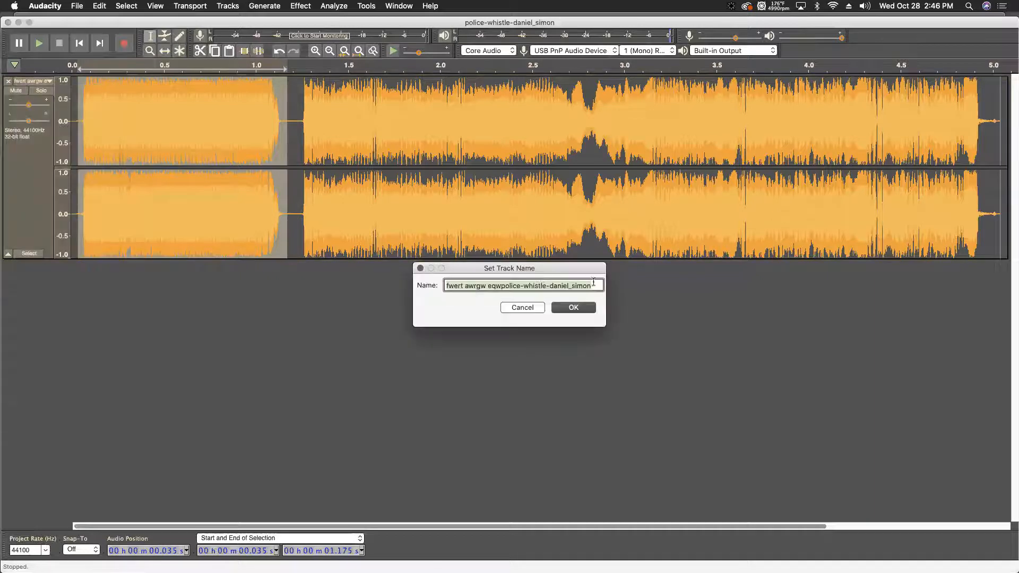
{"action": "left_click", "coordinate": [500, 286]}
{"action": "left_click_drag", "start_coordinate": [500, 286], "coordinate": [422, 287]}
{"action": "key", "text": "BackSpace"}
{"action": "left_click", "coordinate": [563, 308]}
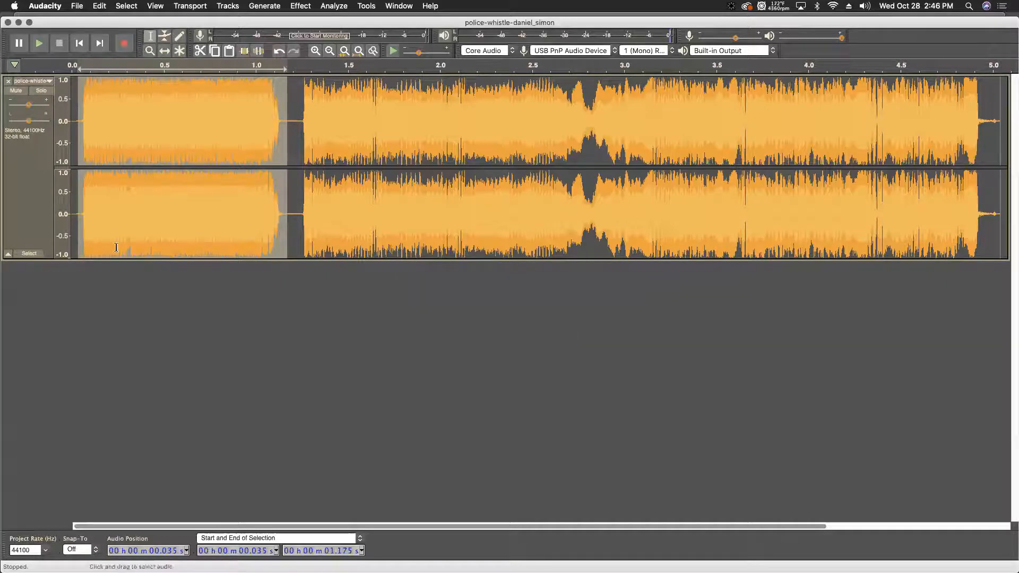
Step: Shrink the police-whistle track to a short height, and enlarge it to taller than its previous size
{"action": "left_click_drag", "start_coordinate": [109, 259], "coordinate": [128, 146]}
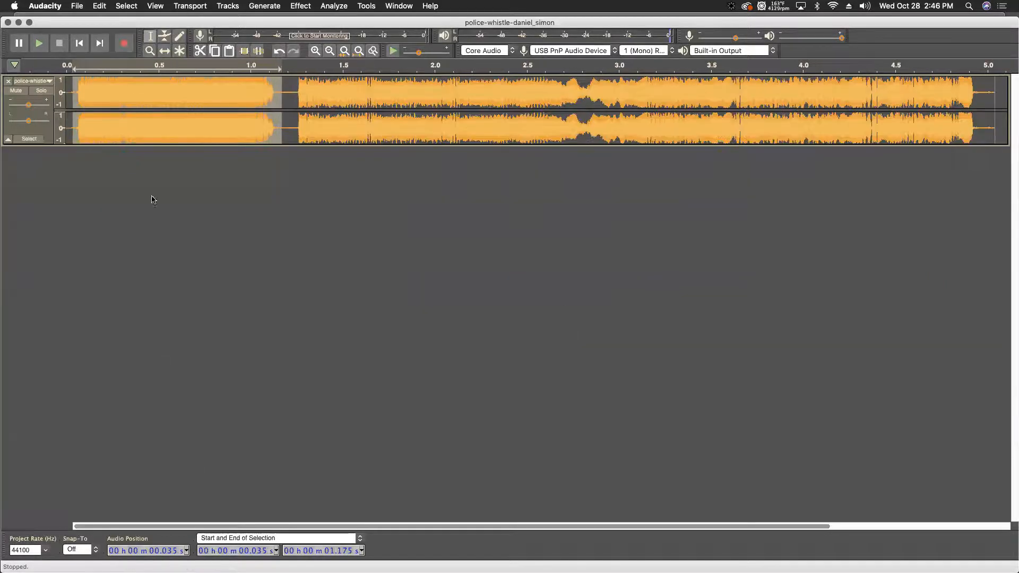
{"action": "left_click", "coordinate": [69, 139]}
{"action": "left_click_drag", "start_coordinate": [83, 146], "coordinate": [80, 301]}
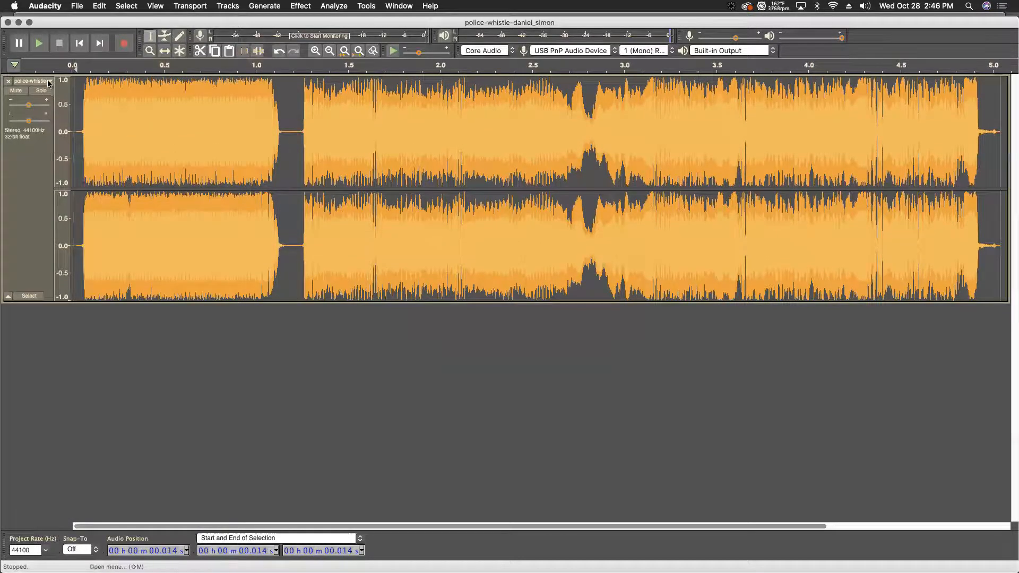
Step: View the police-whistle track as Spectrogram and as Waveform (dB), and return it to the Waveform display
{"action": "left_click", "coordinate": [49, 81]}
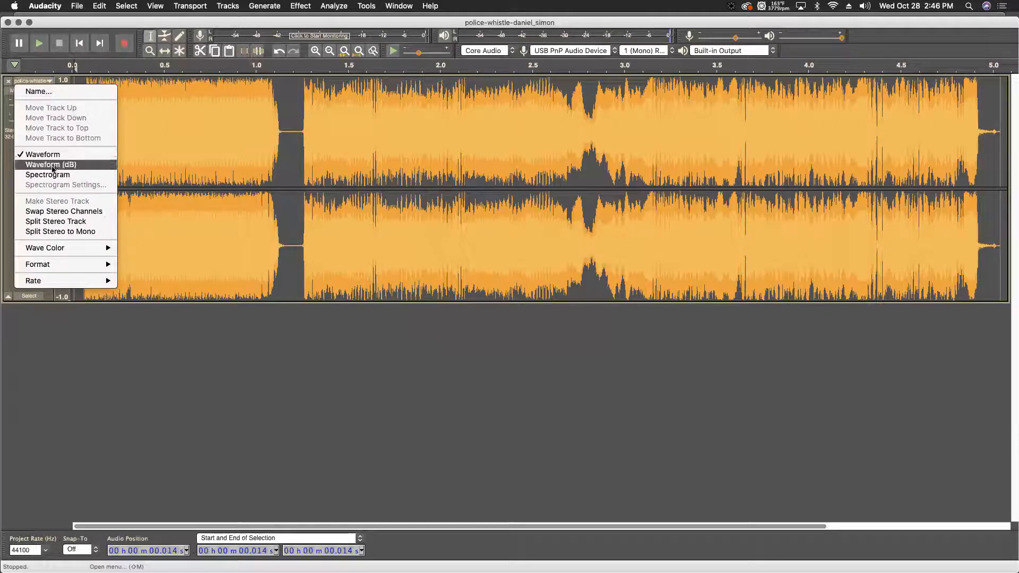
{"action": "left_click", "coordinate": [66, 175]}
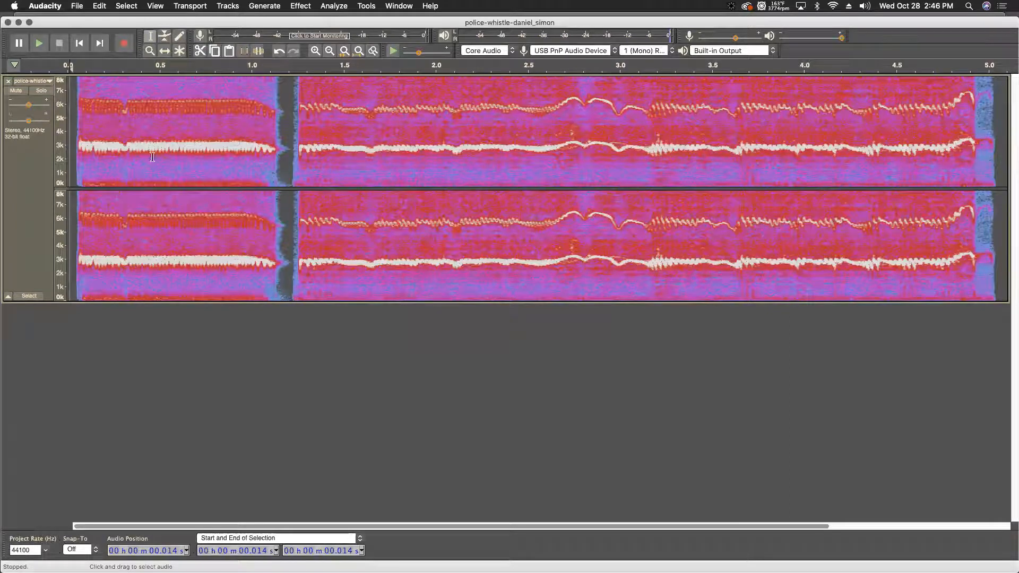
{"action": "left_click", "coordinate": [49, 82]}
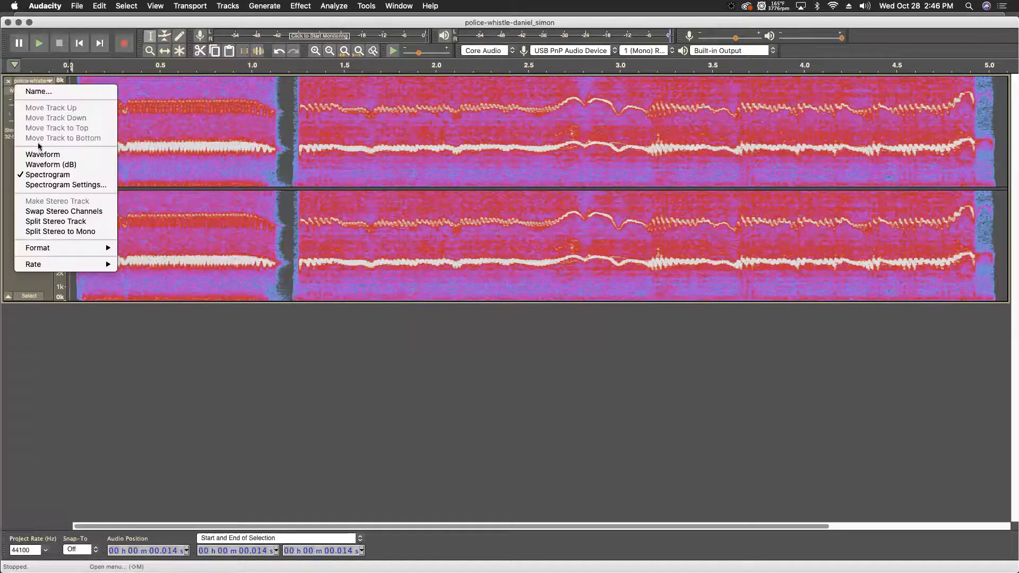
{"action": "left_click", "coordinate": [46, 165]}
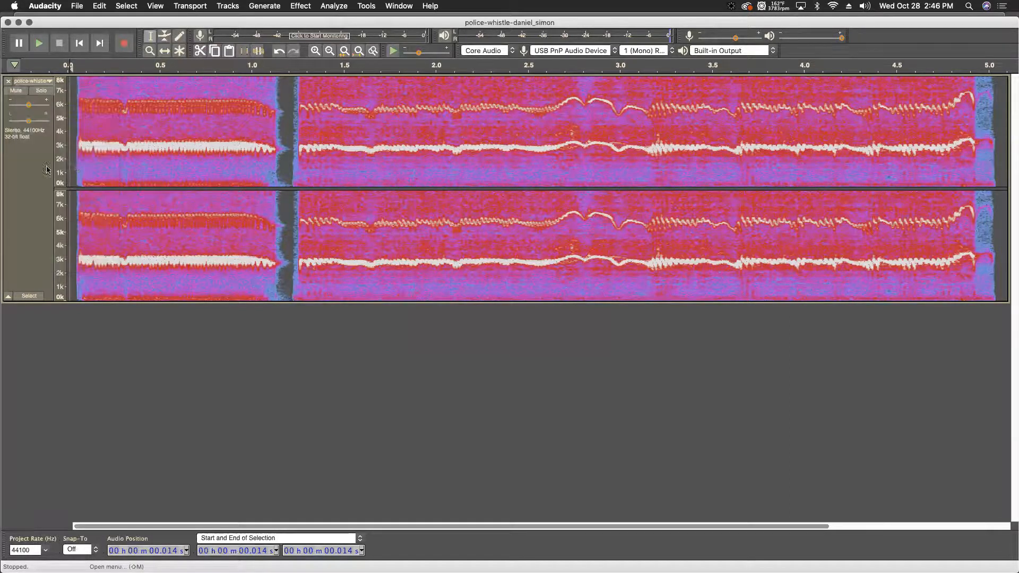
{"action": "left_click", "coordinate": [48, 81]}
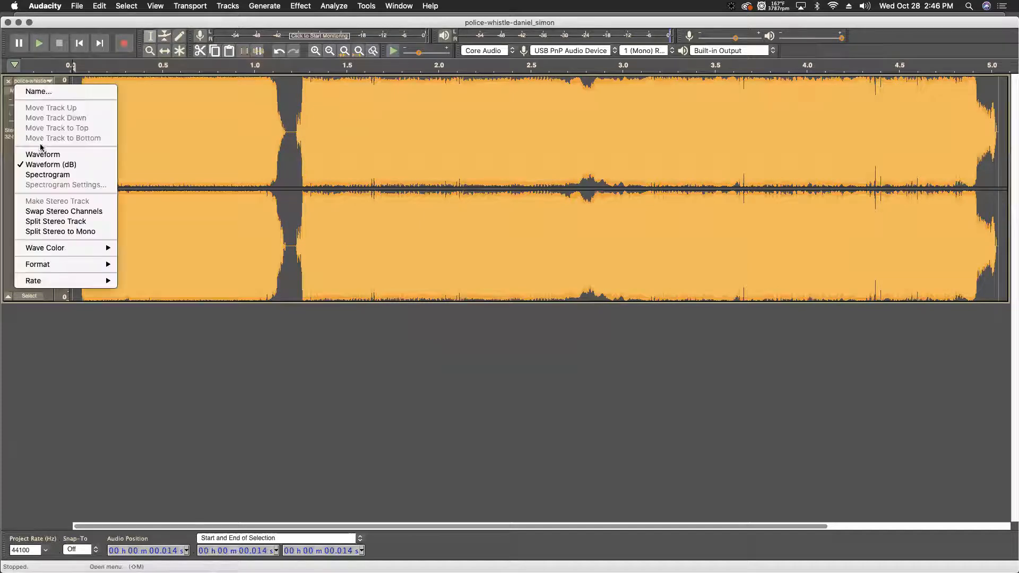
{"action": "left_click", "coordinate": [29, 154]}
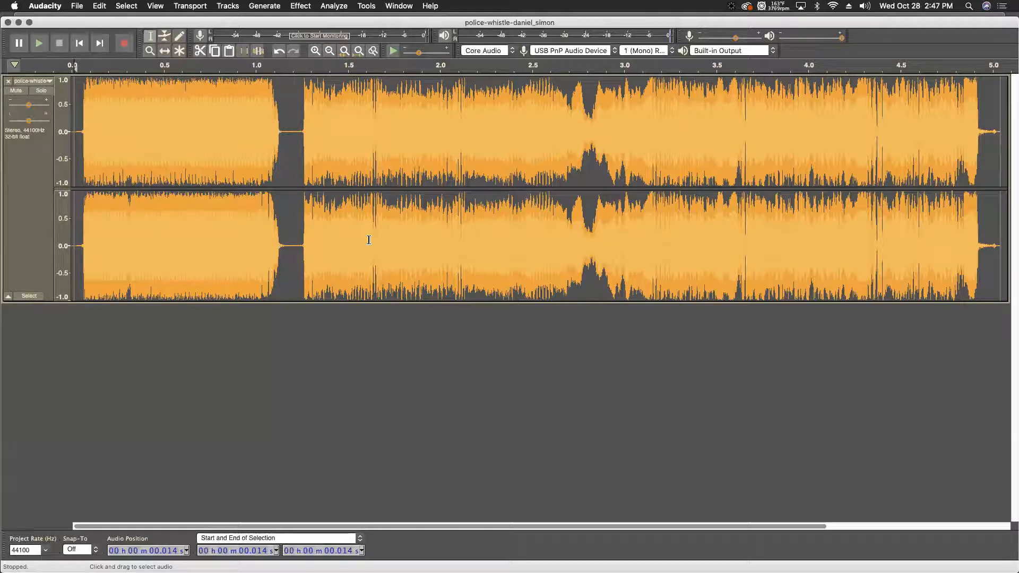
Step: Examine the quiet opening of the police-whistle waveform at close timeline zoom levels
{"action": "left_click", "coordinate": [317, 52]}
{"action": "left_click", "coordinate": [317, 51]}
{"action": "left_click", "coordinate": [317, 51]}
{"action": "left_click", "coordinate": [317, 51]}
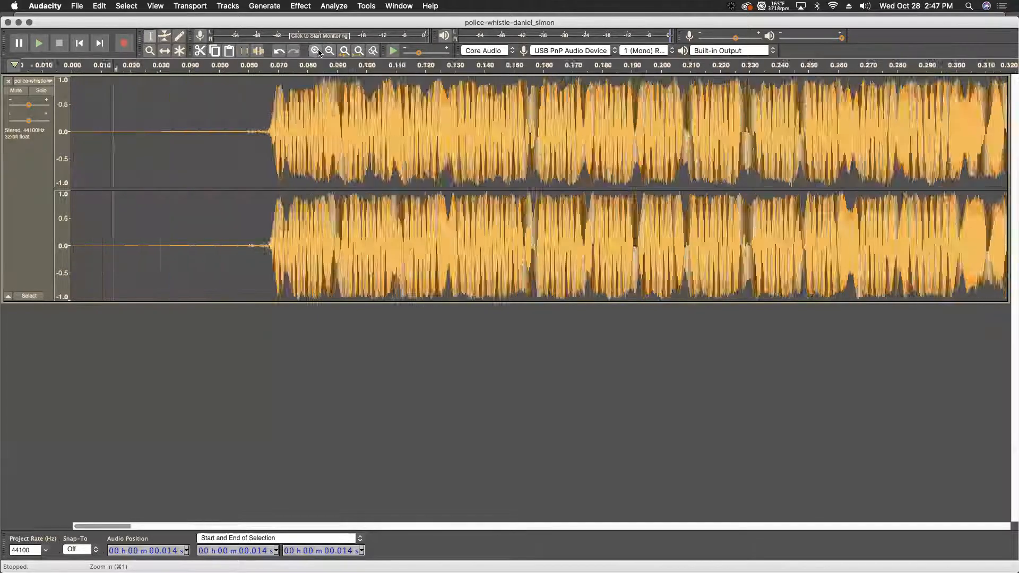
{"action": "left_click", "coordinate": [317, 51]}
{"action": "left_click", "coordinate": [317, 51]}
{"action": "left_click", "coordinate": [317, 51]}
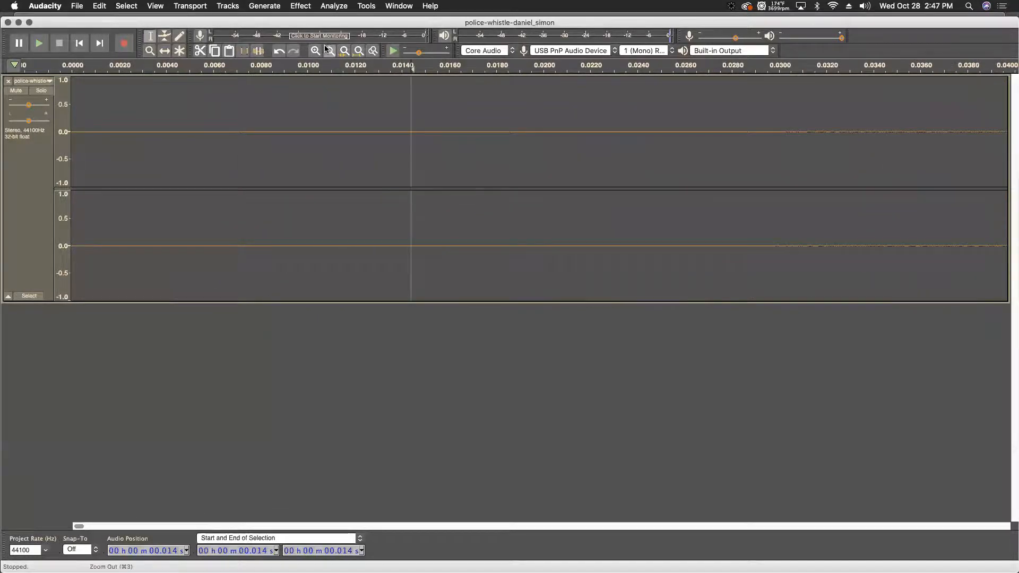
{"action": "left_click", "coordinate": [329, 50]}
{"action": "left_click", "coordinate": [329, 50]}
Step: Place the cursor at about 0.122 s in the first whistle burst and examine the waveform down to its individual samples
{"action": "left_click", "coordinate": [784, 181]}
{"action": "left_click", "coordinate": [315, 51]}
{"action": "left_click", "coordinate": [314, 50]}
{"action": "left_click", "coordinate": [315, 50]}
{"action": "left_click", "coordinate": [315, 50]}
{"action": "left_click", "coordinate": [314, 50]}
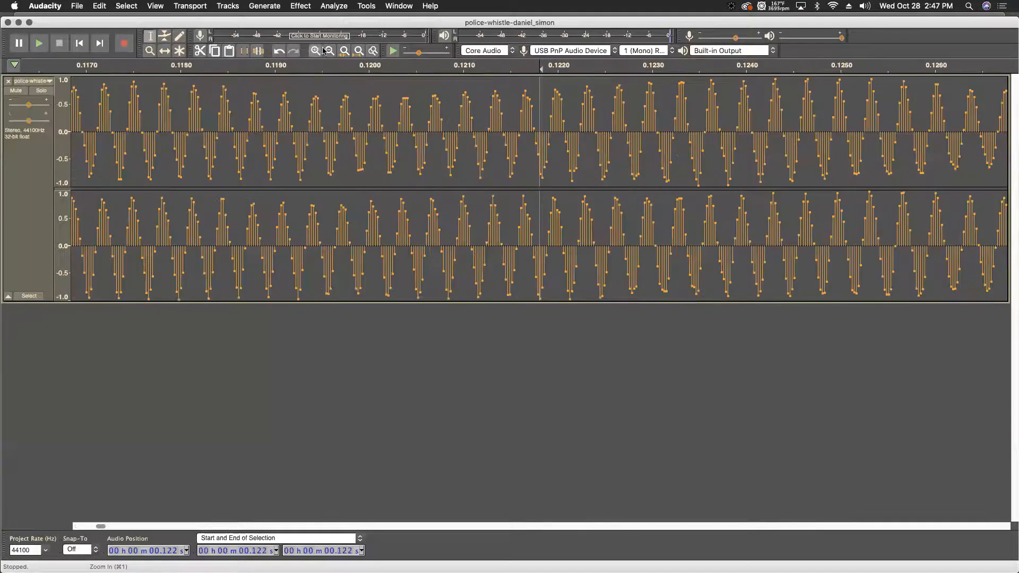
{"action": "left_click", "coordinate": [327, 51]}
{"action": "left_click", "coordinate": [327, 50]}
{"action": "left_click", "coordinate": [327, 50]}
{"action": "left_click", "coordinate": [327, 51]}
{"action": "left_click", "coordinate": [327, 50]}
{"action": "left_click", "coordinate": [327, 51]}
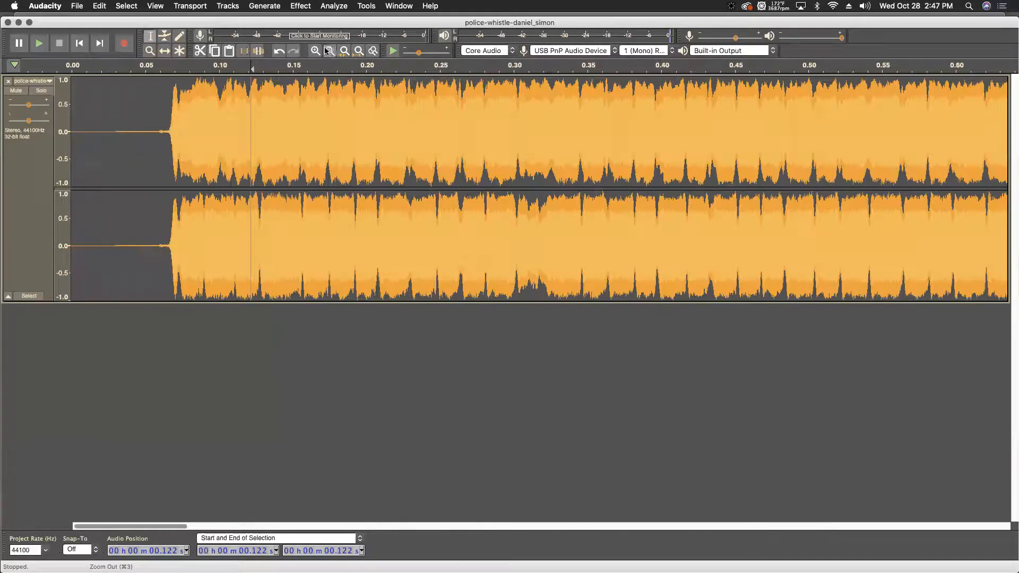
{"action": "left_click", "coordinate": [328, 51]}
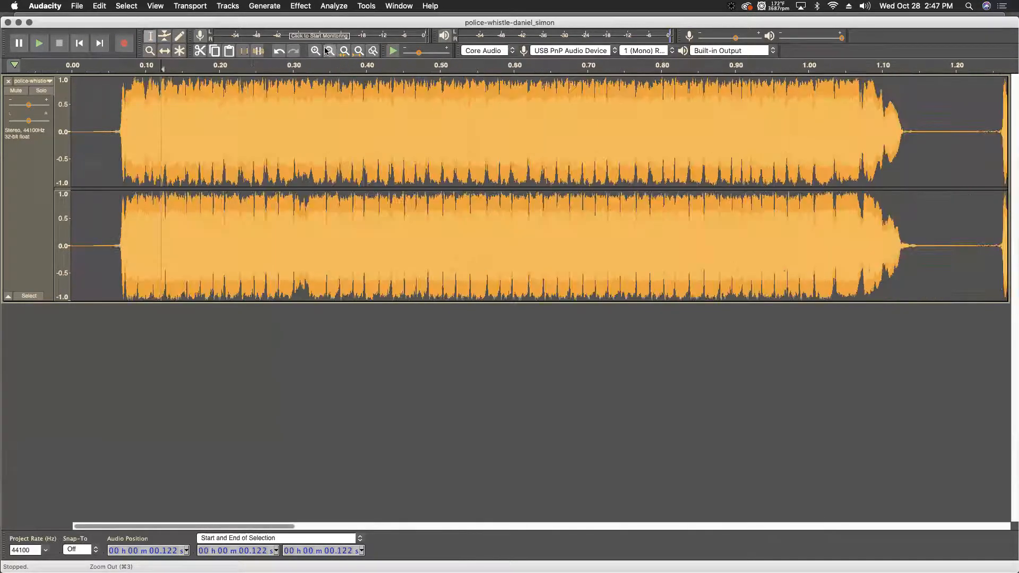
Step: Review the track's available sample rates and sample formats without changing either setting
{"action": "left_click", "coordinate": [48, 83]}
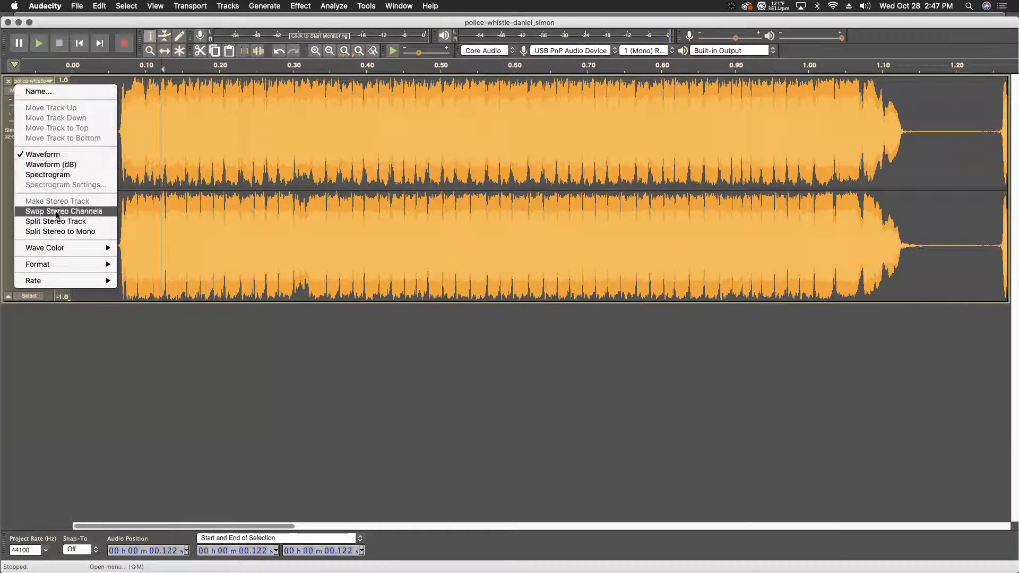
{"action": "mouse_move", "coordinate": [47, 283]}
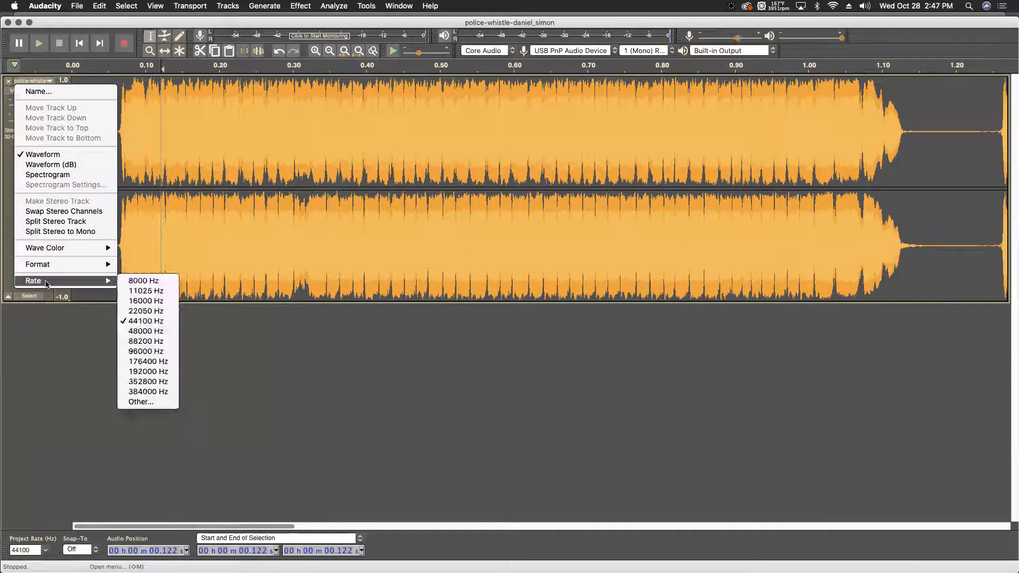
{"action": "mouse_move", "coordinate": [51, 252]}
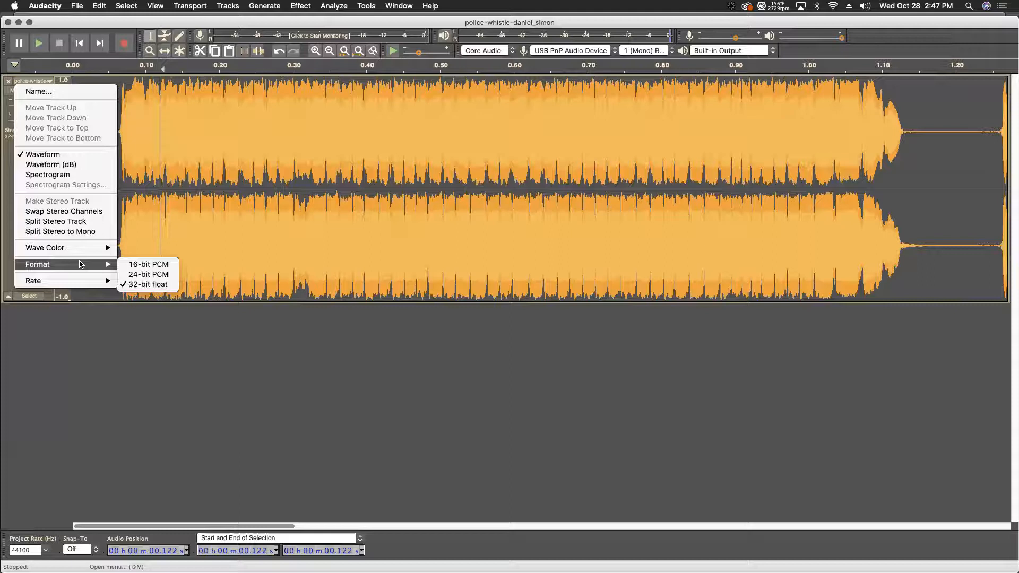
{"action": "left_click", "coordinate": [87, 368]}
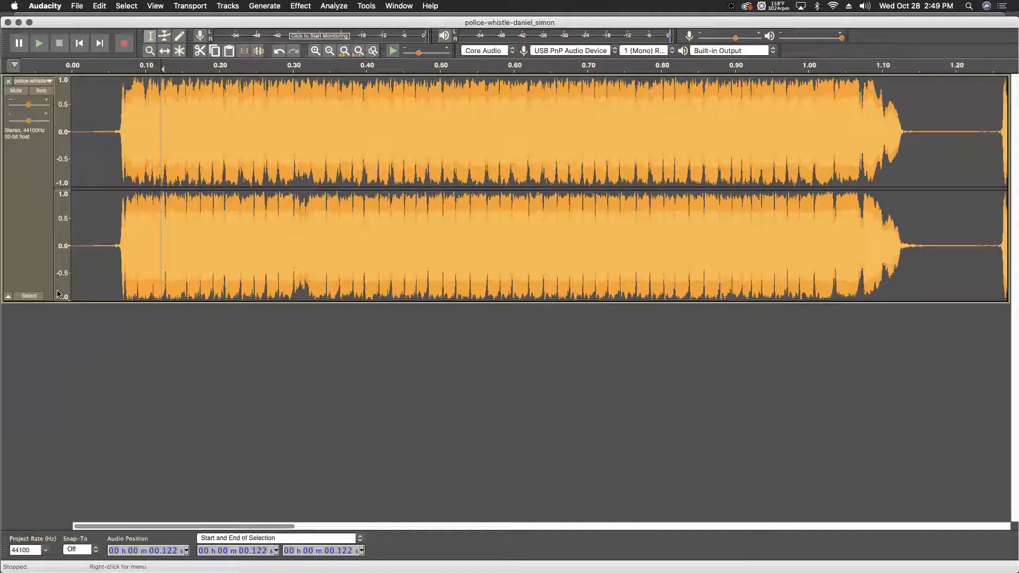
Step: Start saving the project under a new name, accepting the project-file warning, and check the available file types
{"action": "left_click", "coordinate": [329, 51]}
{"action": "left_click", "coordinate": [330, 51]}
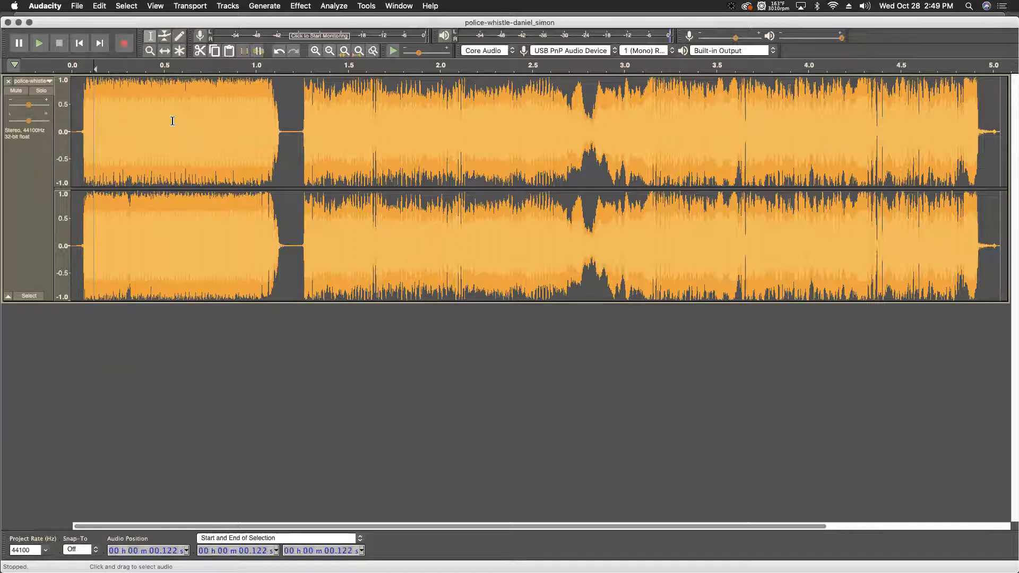
{"action": "left_click", "coordinate": [70, 5]}
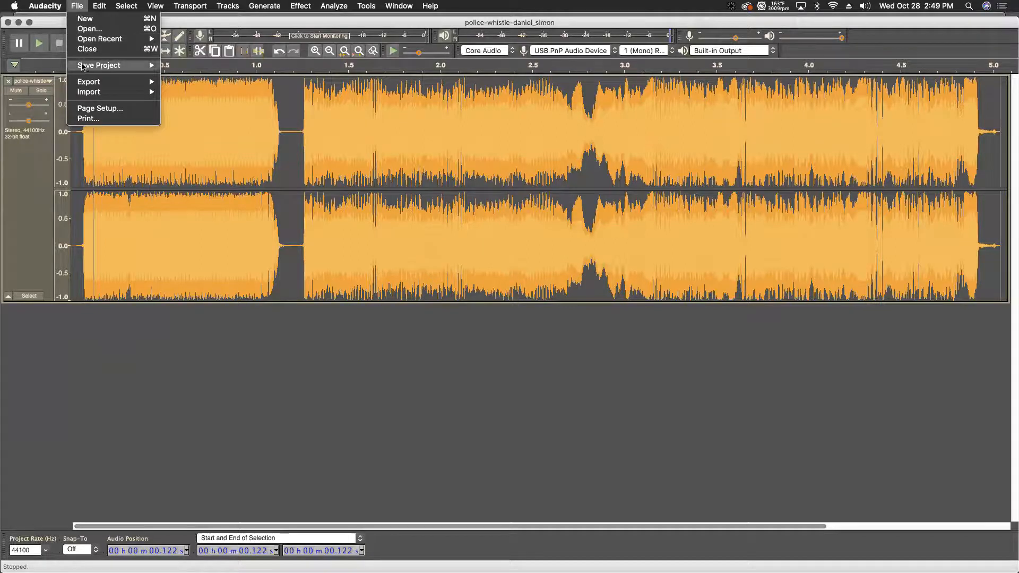
{"action": "mouse_move", "coordinate": [84, 68]}
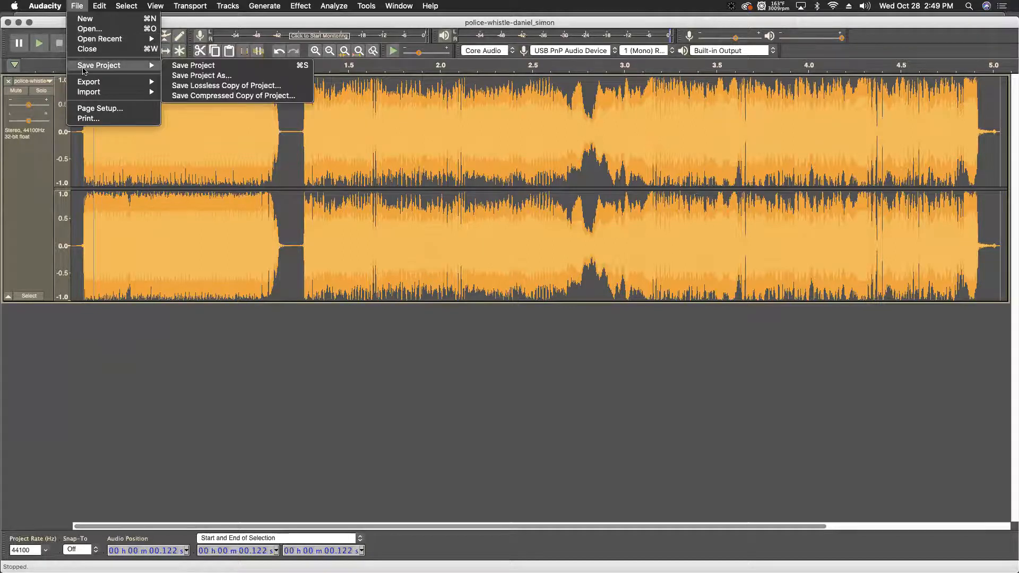
{"action": "left_click", "coordinate": [182, 76]}
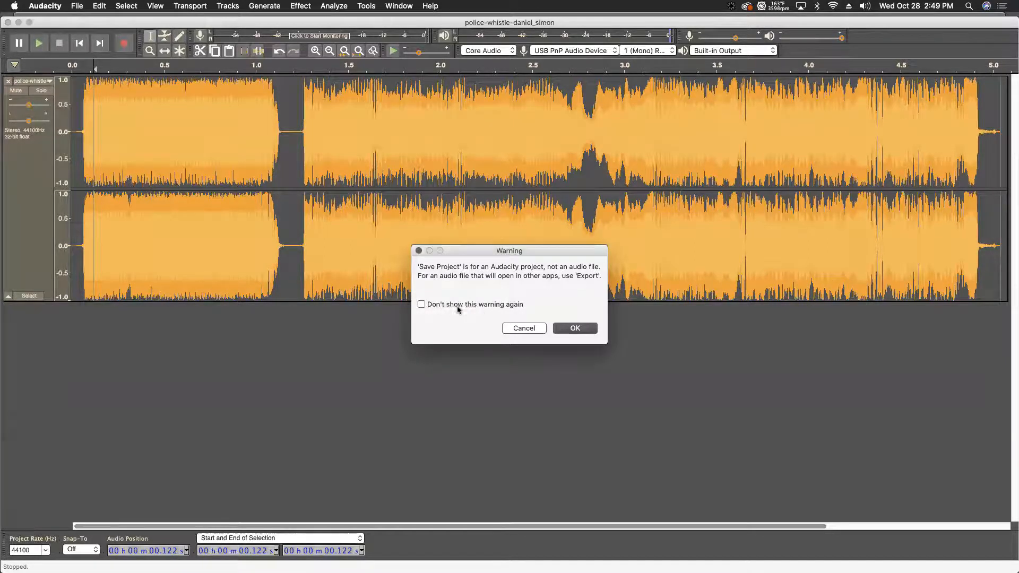
{"action": "left_click", "coordinate": [566, 330]}
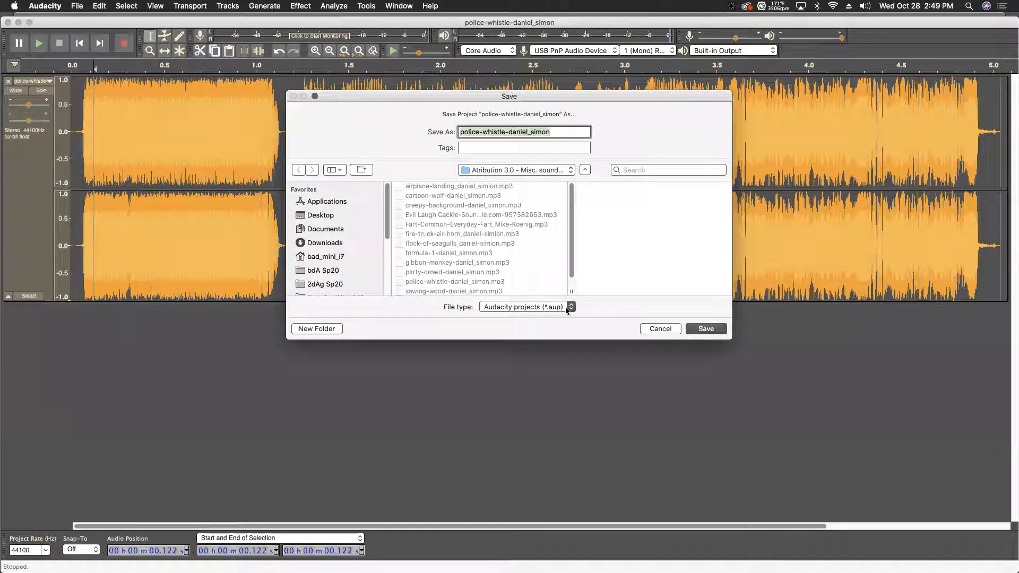
{"action": "left_click", "coordinate": [566, 308]}
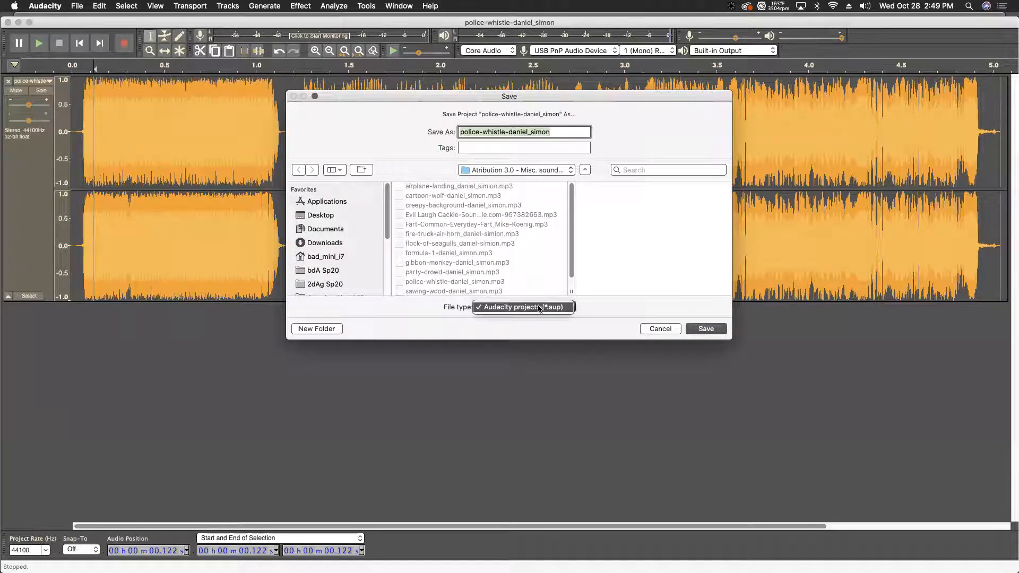
{"action": "left_click", "coordinate": [603, 312]}
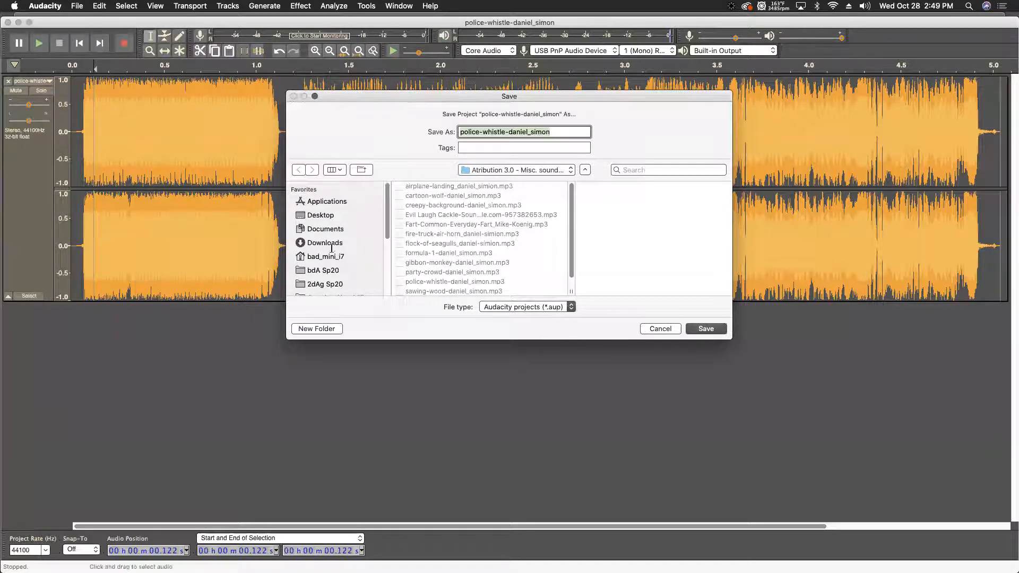
Step: Choose the Desktop as the save location and create a new folder there named exercise_03
{"action": "scroll", "coordinate": [445, 239], "scroll_direction": "down", "scroll_amount": 1}
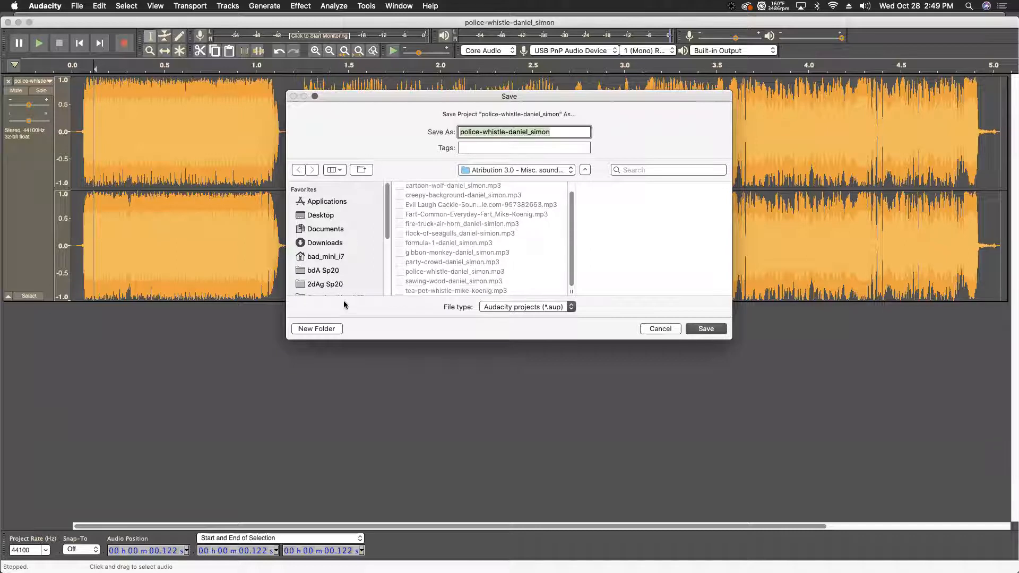
{"action": "left_click", "coordinate": [321, 215]}
{"action": "scroll", "coordinate": [439, 257], "scroll_direction": "down", "scroll_amount": 10}
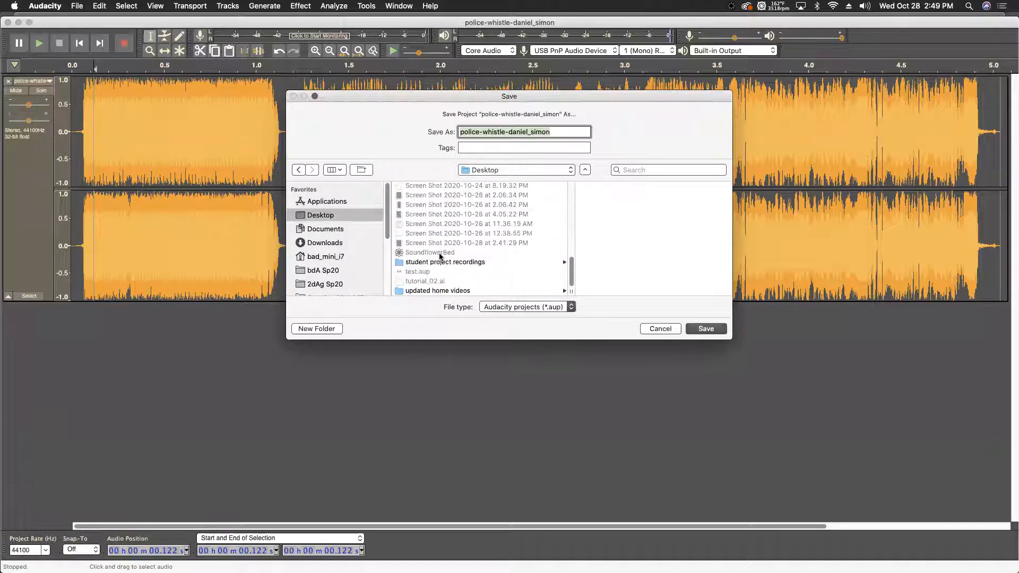
{"action": "scroll", "coordinate": [433, 273], "scroll_direction": "up", "scroll_amount": 10}
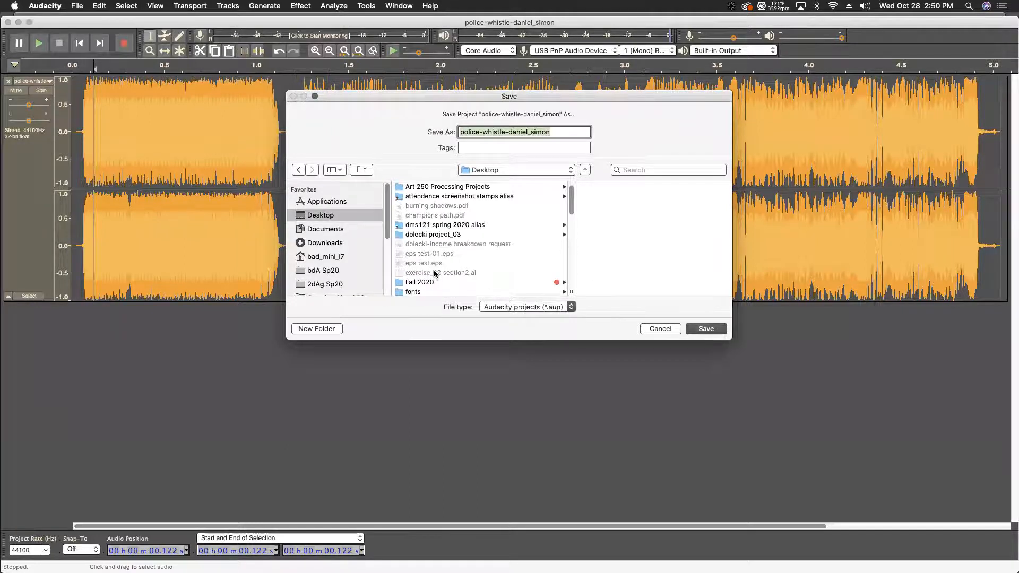
{"action": "scroll", "coordinate": [434, 273], "scroll_direction": "down", "scroll_amount": 10}
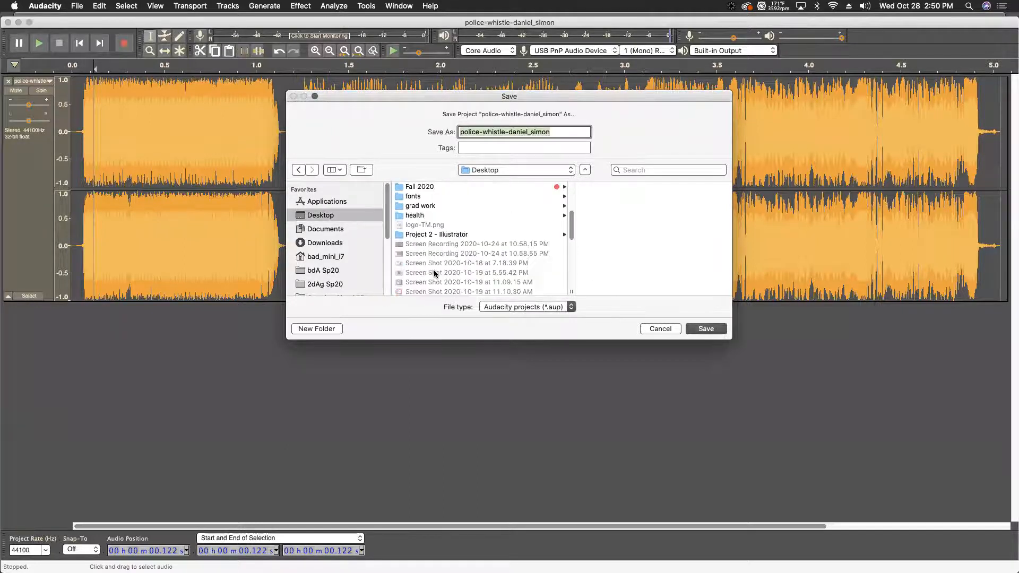
{"action": "left_click", "coordinate": [324, 328]}
{"action": "type", "text": "ex"}
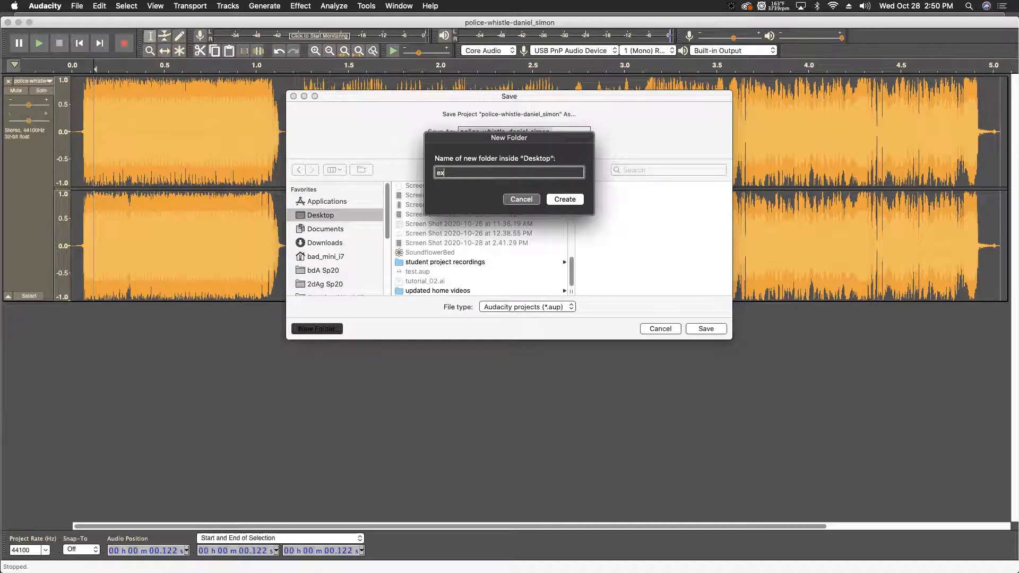
{"action": "type", "text": "ercise_03"}
{"action": "key", "text": "Return"}
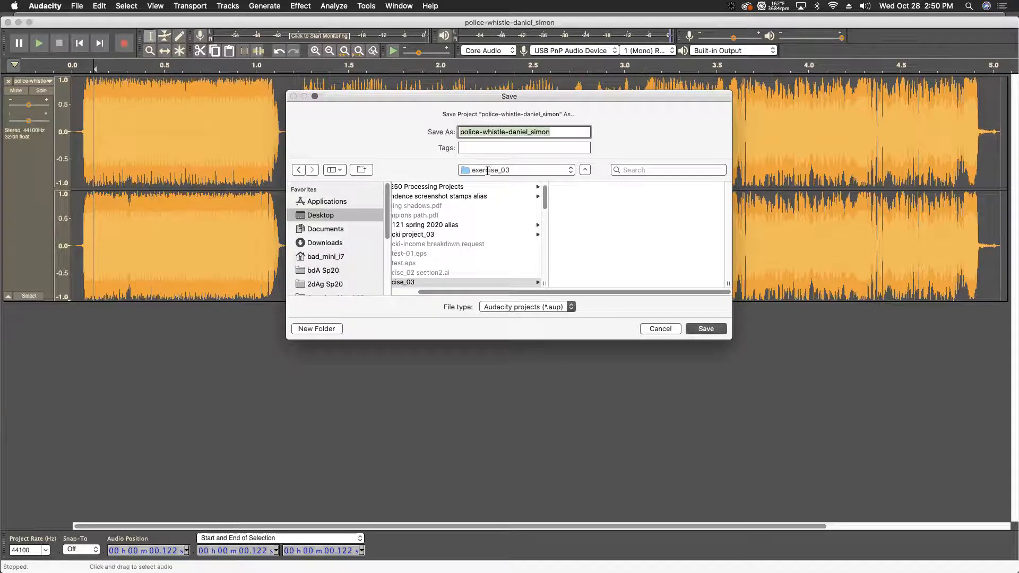
Step: Name the project with the author's full name followed by "exercise_03" and save it in the exercise_03 folder
{"action": "left_click", "coordinate": [561, 131]}
{"action": "triple_click", "coordinate": [511, 132]}
{"action": "type", "text": "exercise_03"}
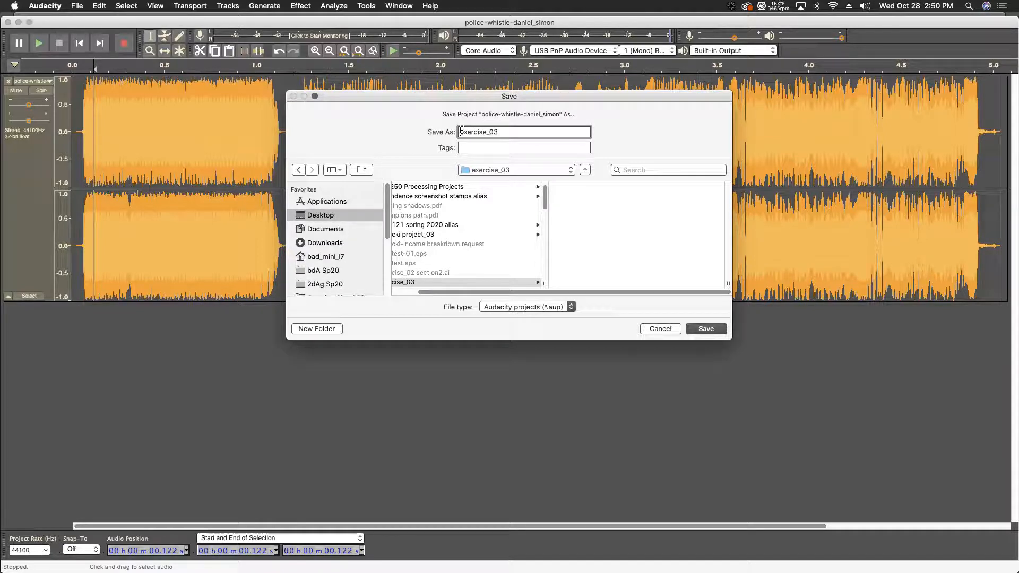
{"action": "type", "text": "Bernard Dolecki"}
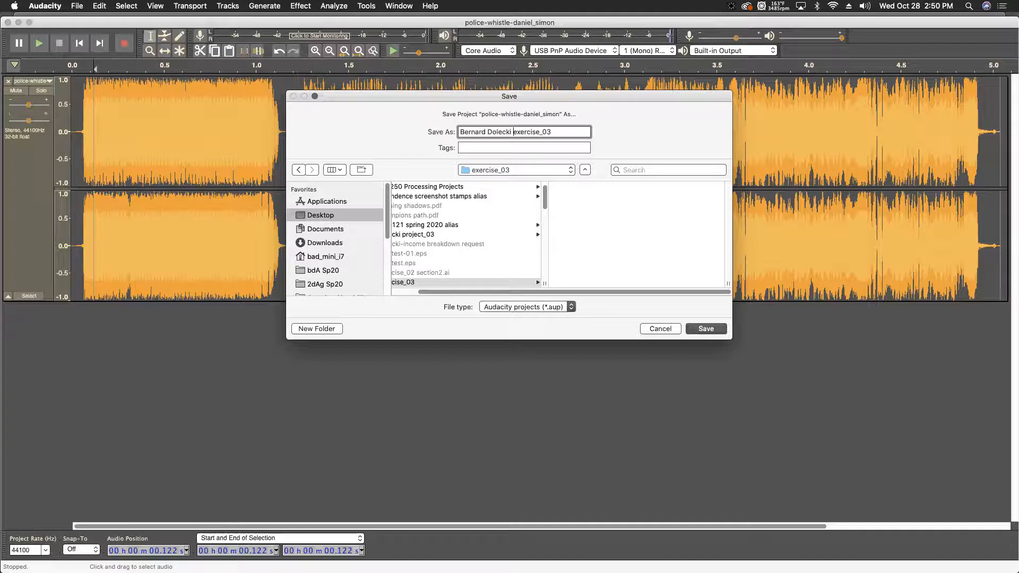
{"action": "left_click", "coordinate": [705, 330]}
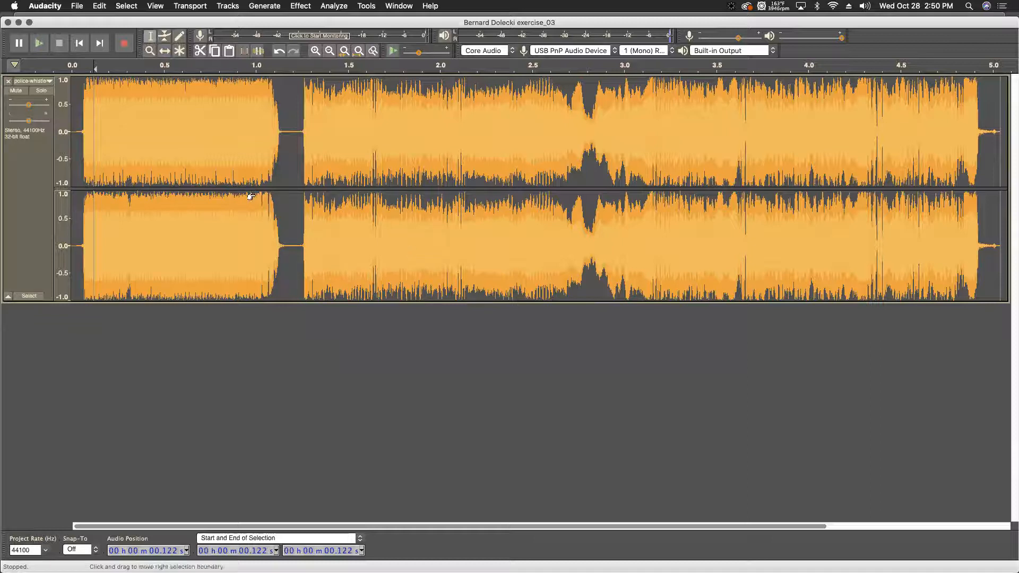
Step: Switch to Finder, open the exercise_03 folder on the Desktop and show its contents as a list
{"action": "key", "text": "ctrl+Up"}
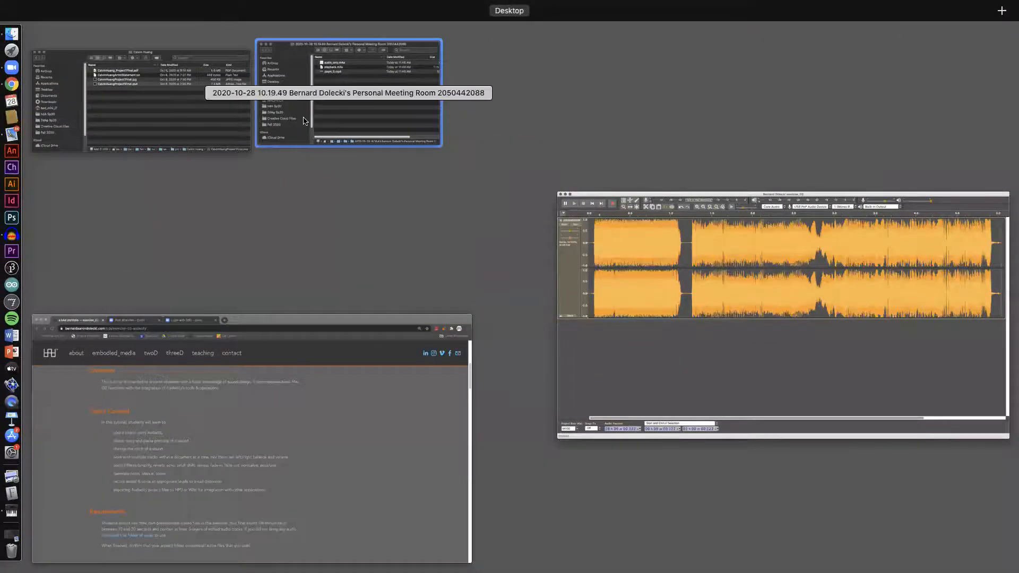
{"action": "left_click", "coordinate": [335, 111]}
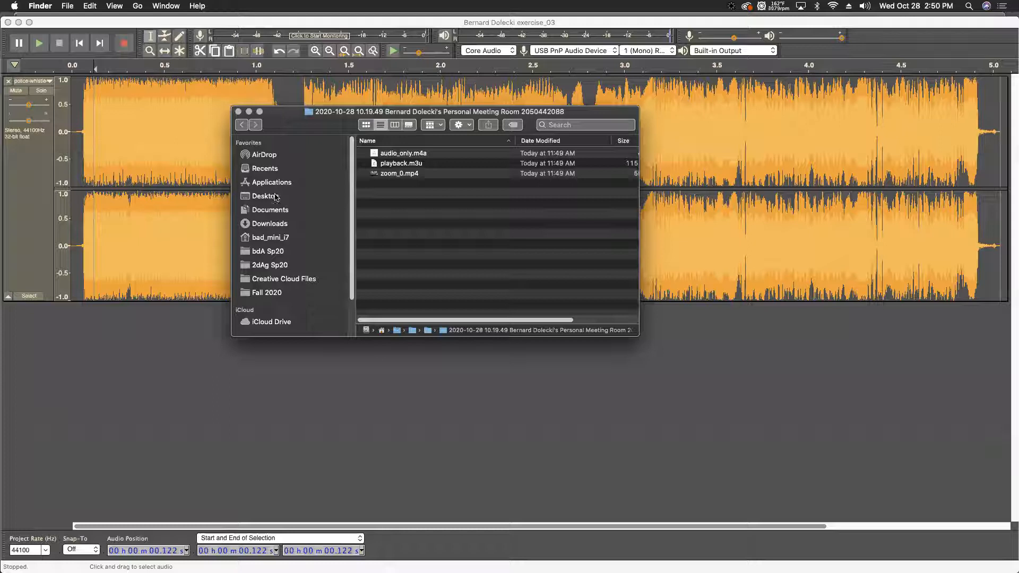
{"action": "left_click", "coordinate": [275, 197]}
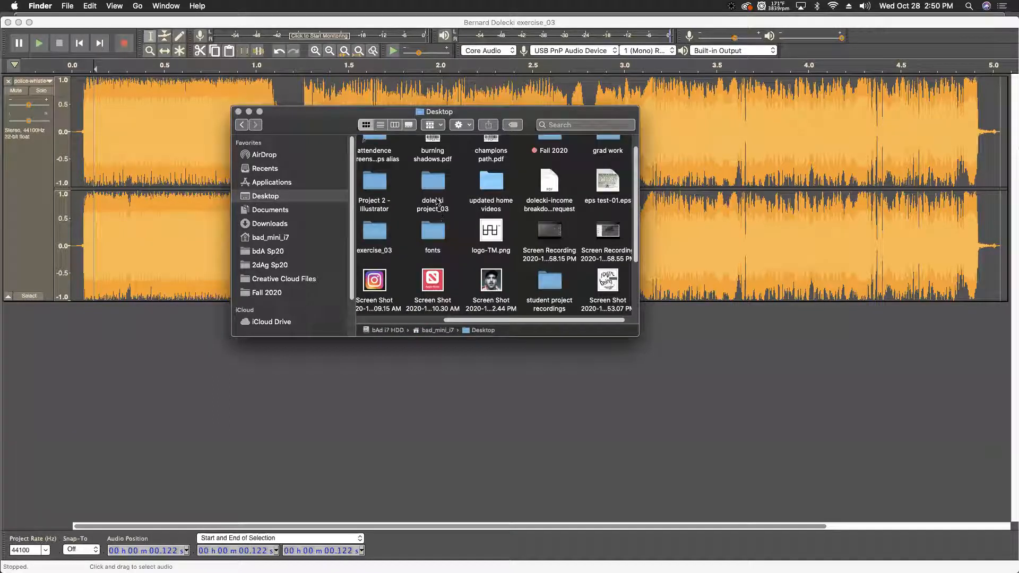
{"action": "left_click", "coordinate": [386, 236]}
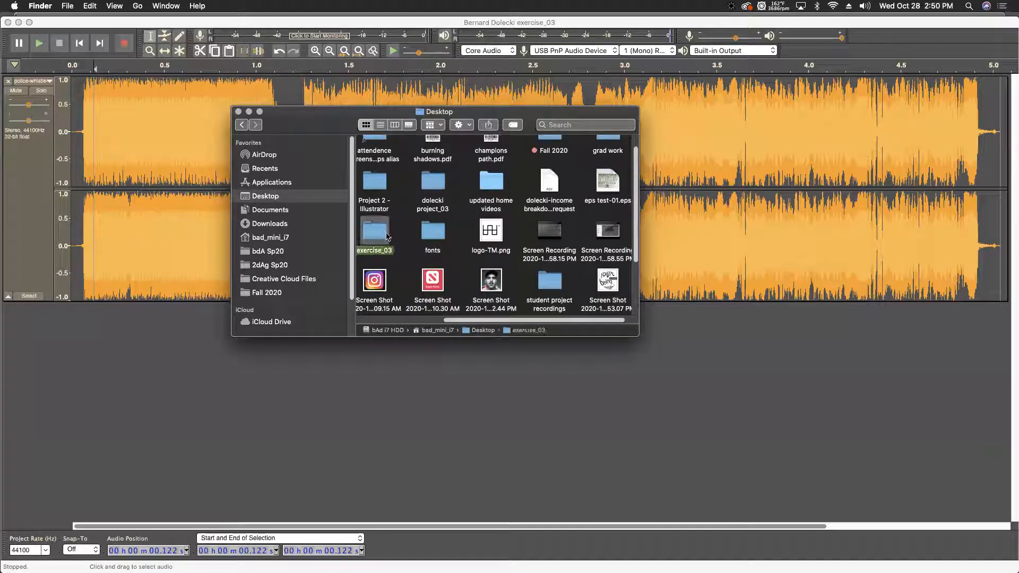
{"action": "scroll", "coordinate": [388, 239], "scroll_direction": "left", "scroll_amount": 2}
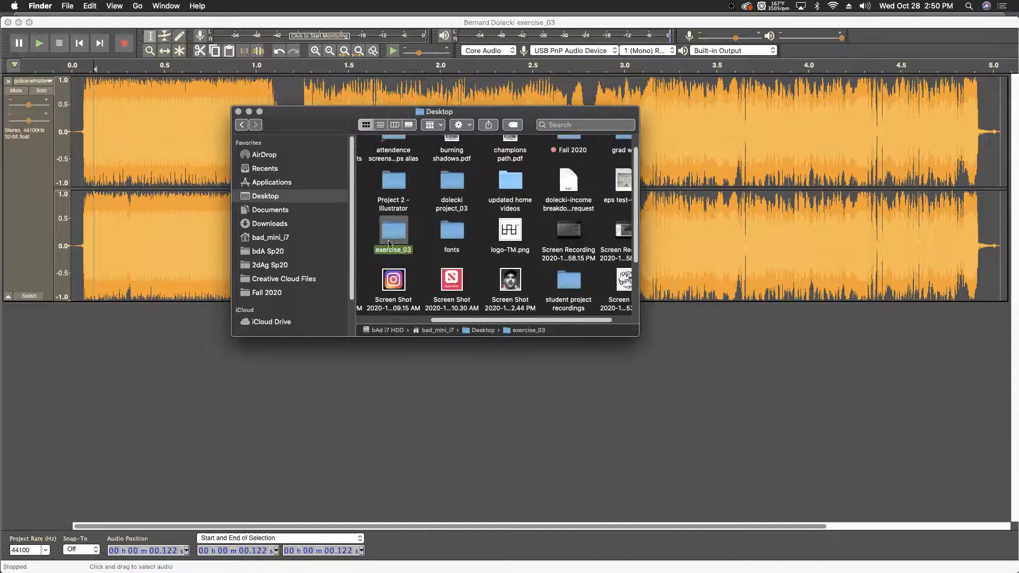
{"action": "double_click", "coordinate": [392, 237]}
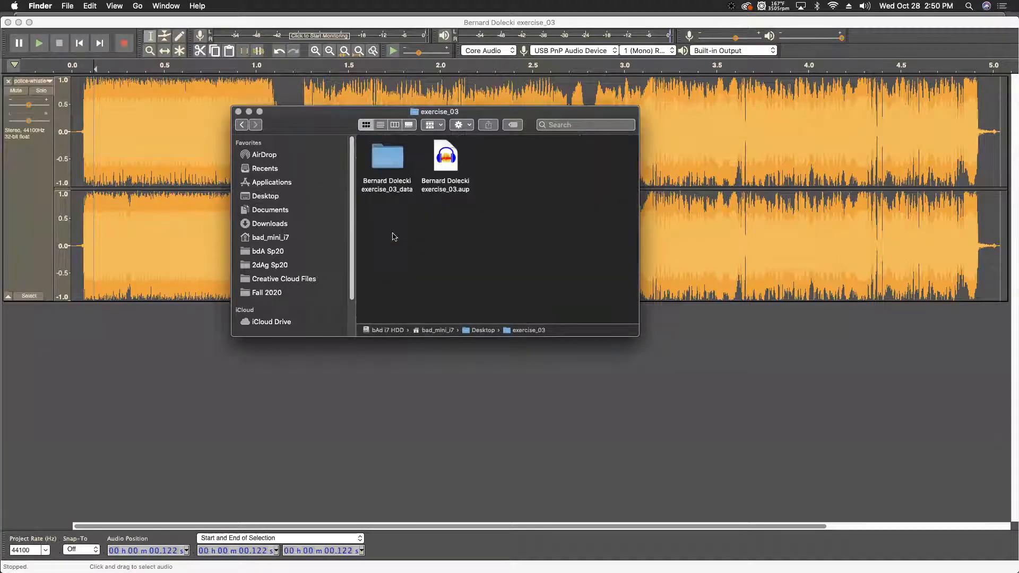
{"action": "left_click", "coordinate": [381, 125]}
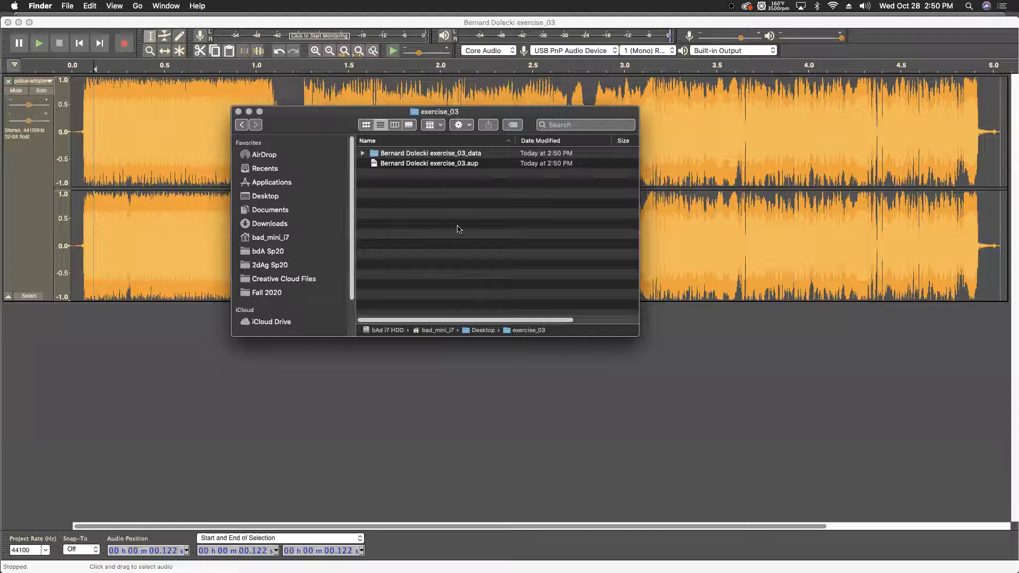
Step: Examine the saved project's .aup file and its accompanying _data folder inside exercise_03
{"action": "key", "text": "super+a"}
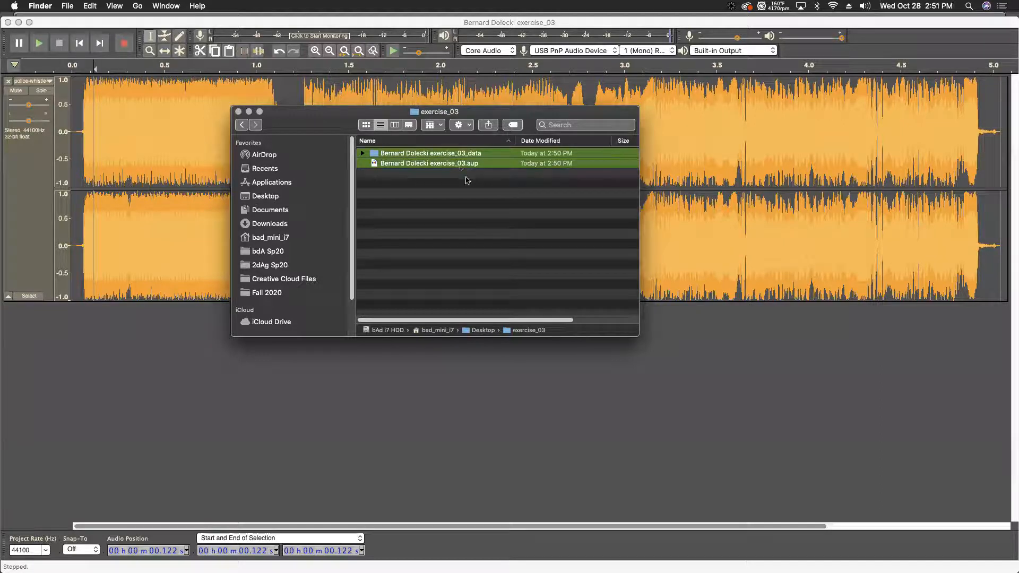
{"action": "left_click", "coordinate": [457, 191]}
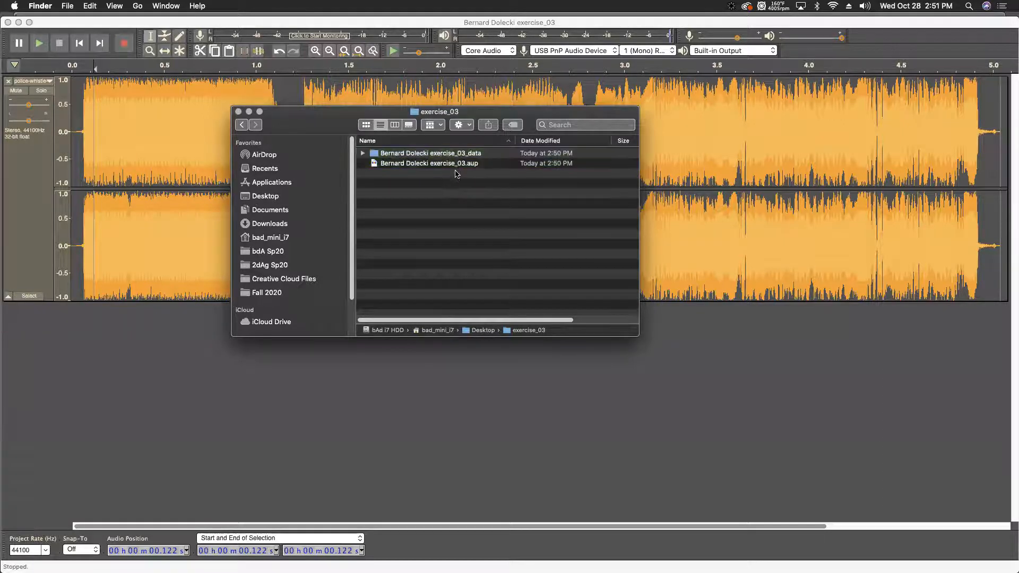
{"action": "left_click", "coordinate": [453, 164]}
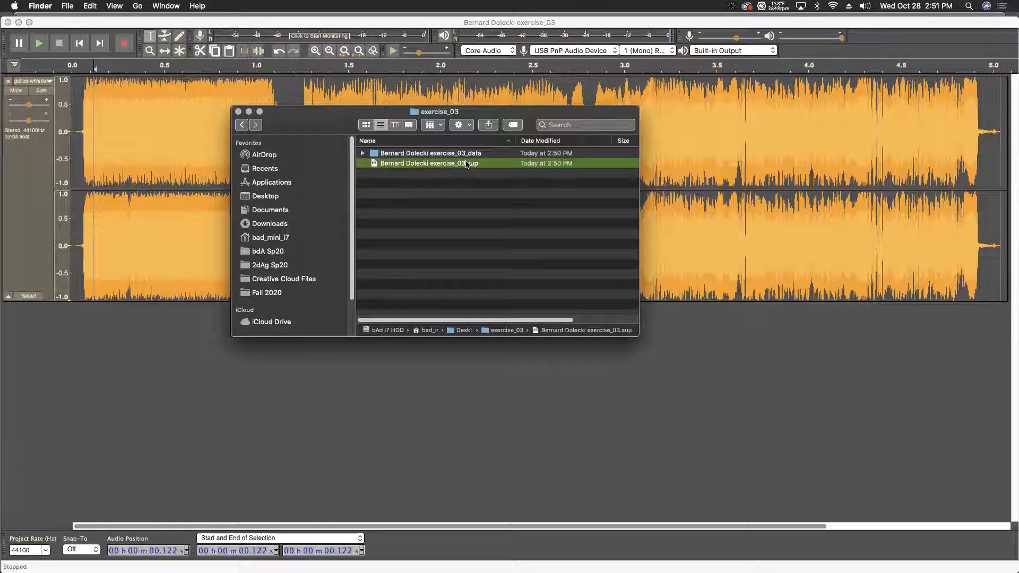
{"action": "left_click", "coordinate": [467, 154]}
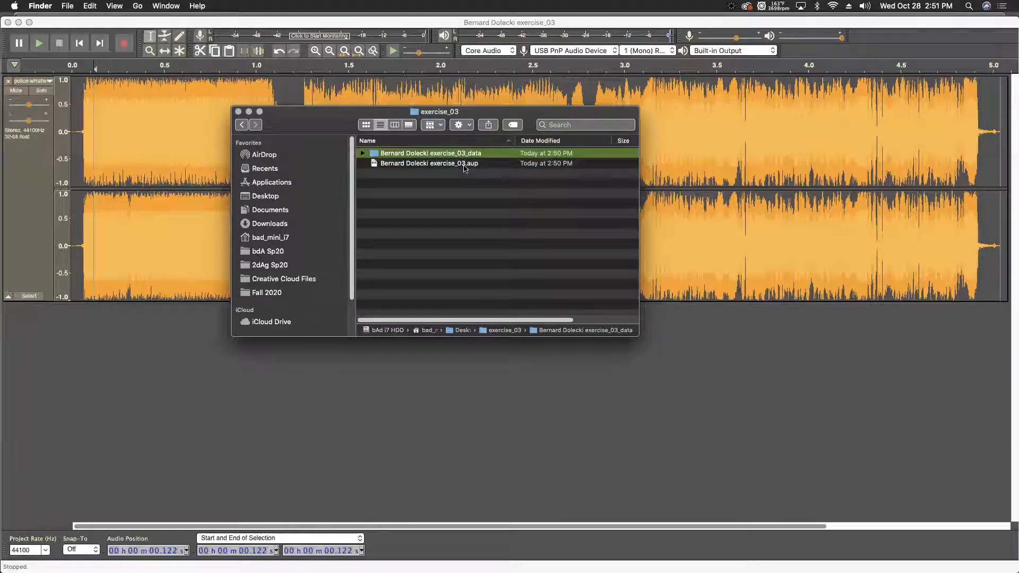
{"action": "left_click", "coordinate": [464, 164]}
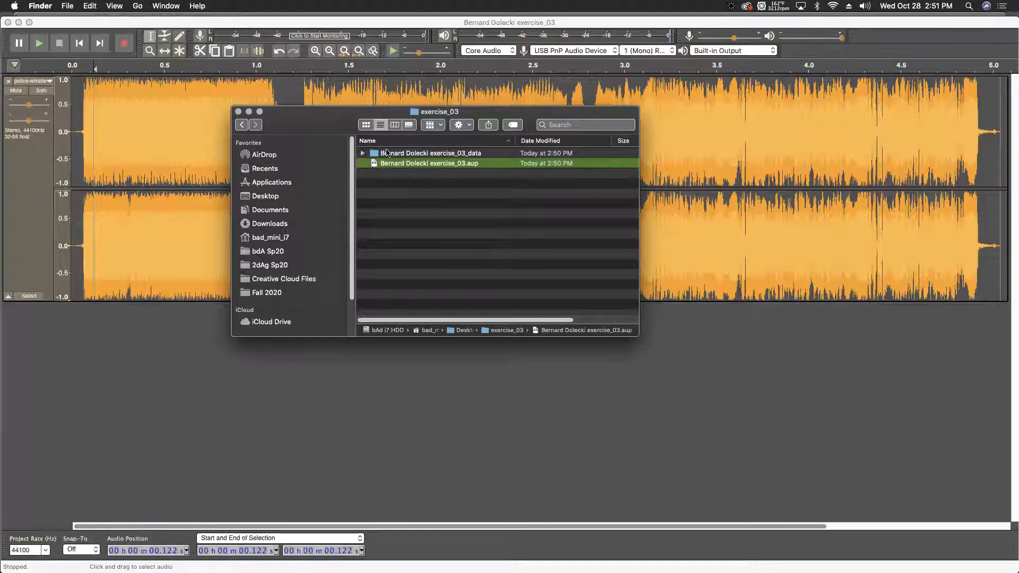
{"action": "left_click", "coordinate": [512, 154]}
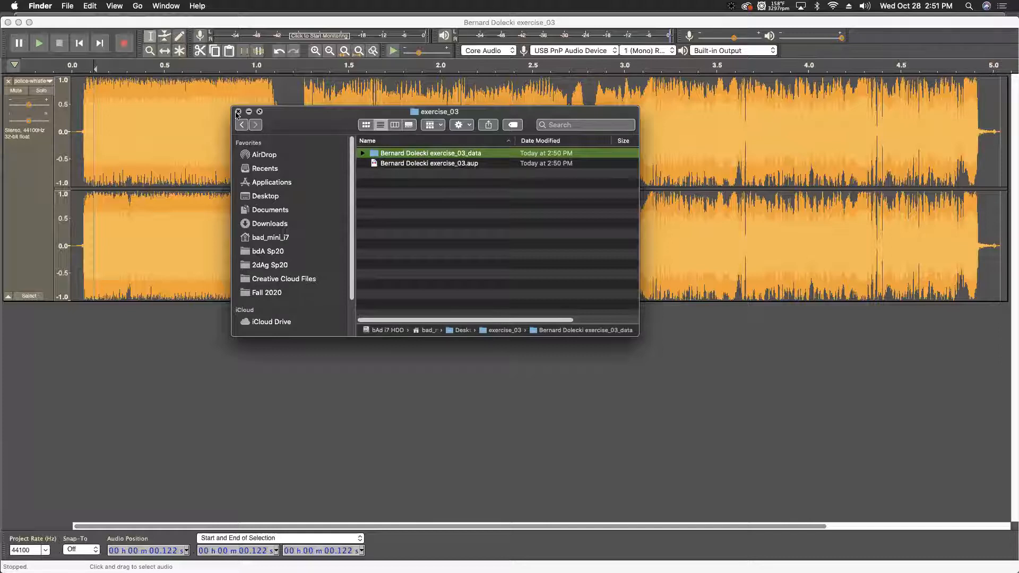
Step: Highlight the .aup file and _data folder as a pair, close the folder window and return to the Audacity project
{"action": "key", "text": "super+a"}
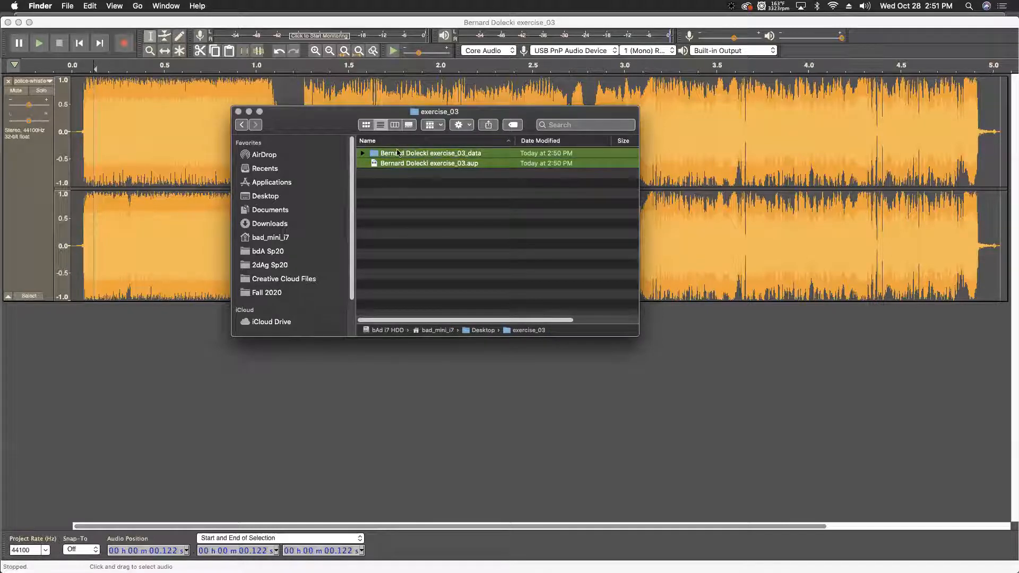
{"action": "left_click_drag", "start_coordinate": [432, 167], "coordinate": [454, 205]}
{"action": "left_click", "coordinate": [443, 184]}
{"action": "left_click_drag", "start_coordinate": [443, 169], "coordinate": [589, 260]}
{"action": "left_click_drag", "start_coordinate": [472, 211], "coordinate": [415, 141]}
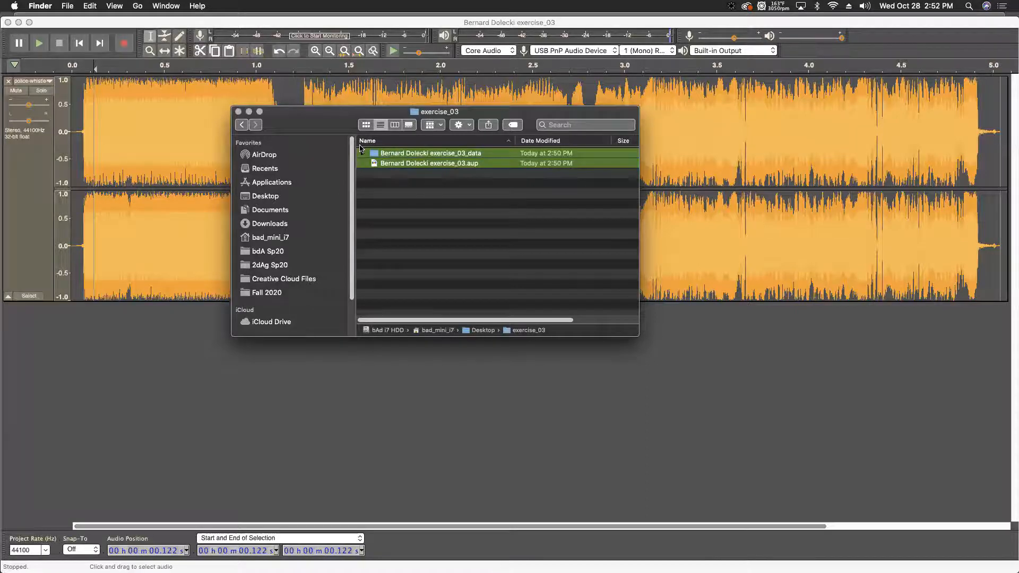
{"action": "left_click_drag", "start_coordinate": [330, 127], "coordinate": [305, 126]}
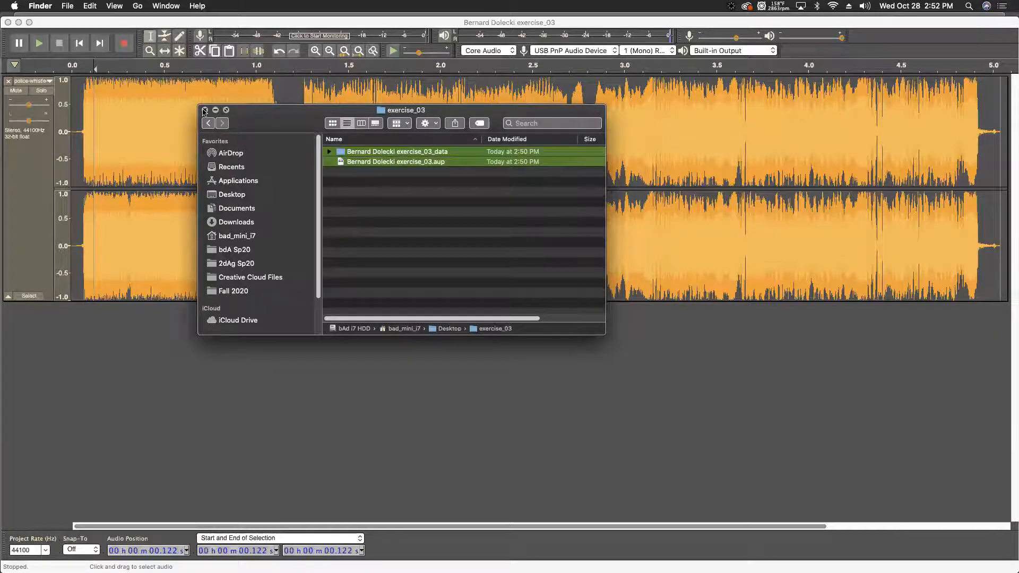
{"action": "left_click", "coordinate": [205, 110]}
{"action": "left_click", "coordinate": [106, 315]}
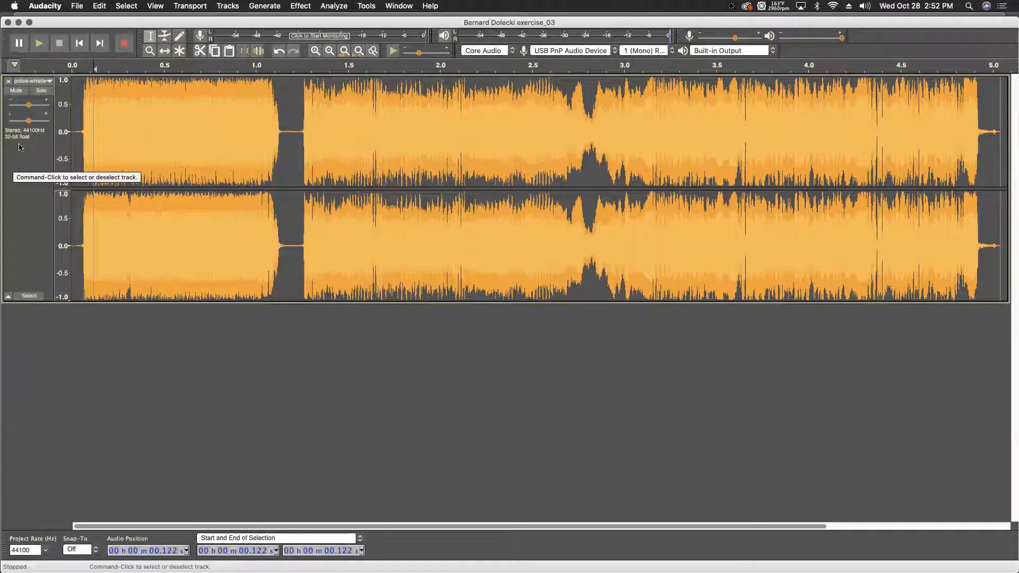
Step: Split the stereo police-whistle track into two mono tracks
{"action": "left_click", "coordinate": [49, 84]}
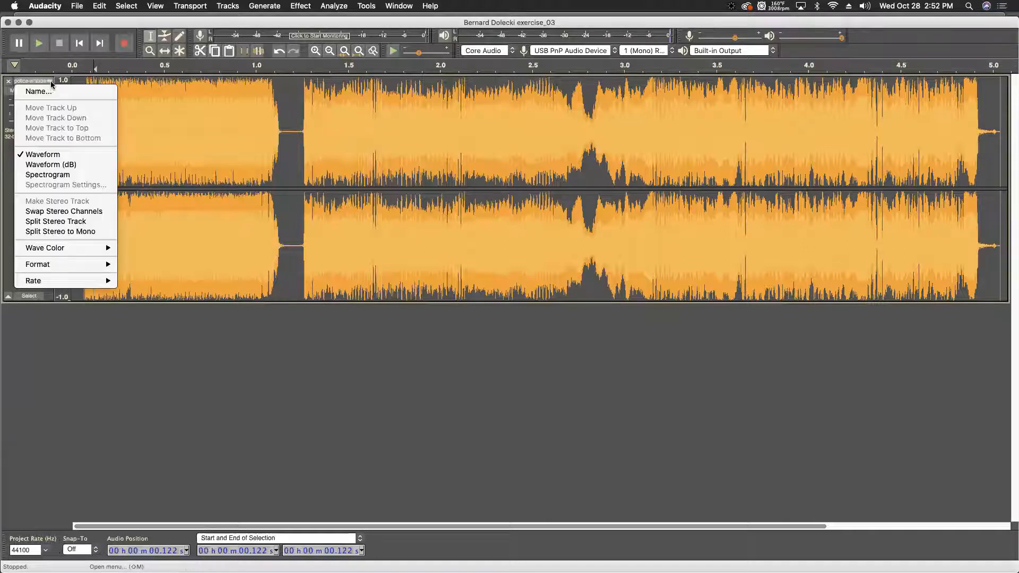
{"action": "left_click", "coordinate": [94, 232]}
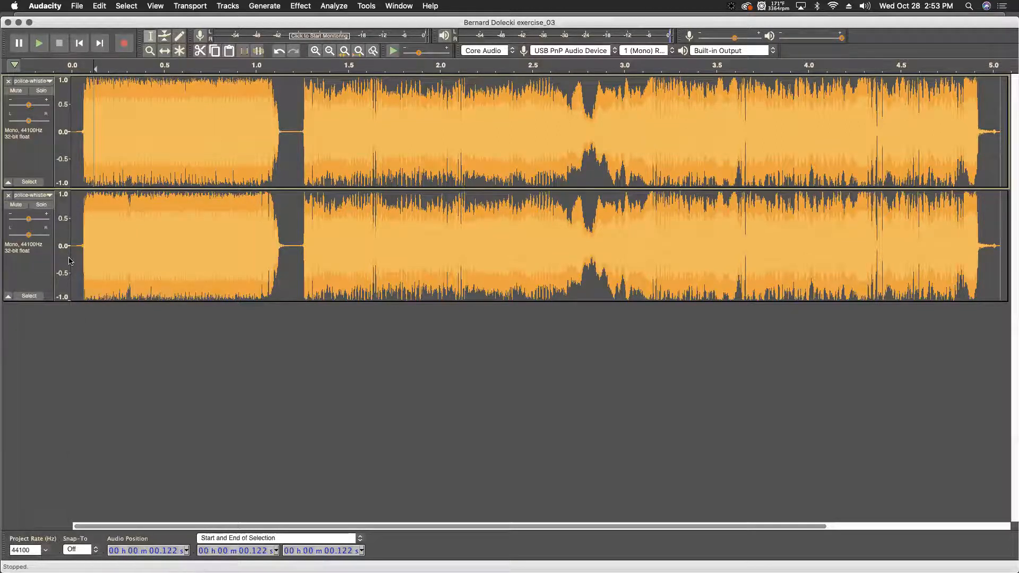
Step: Mute the lower mono track, solo the upper one and play a short stretch to hear it alone
{"action": "left_click", "coordinate": [16, 204]}
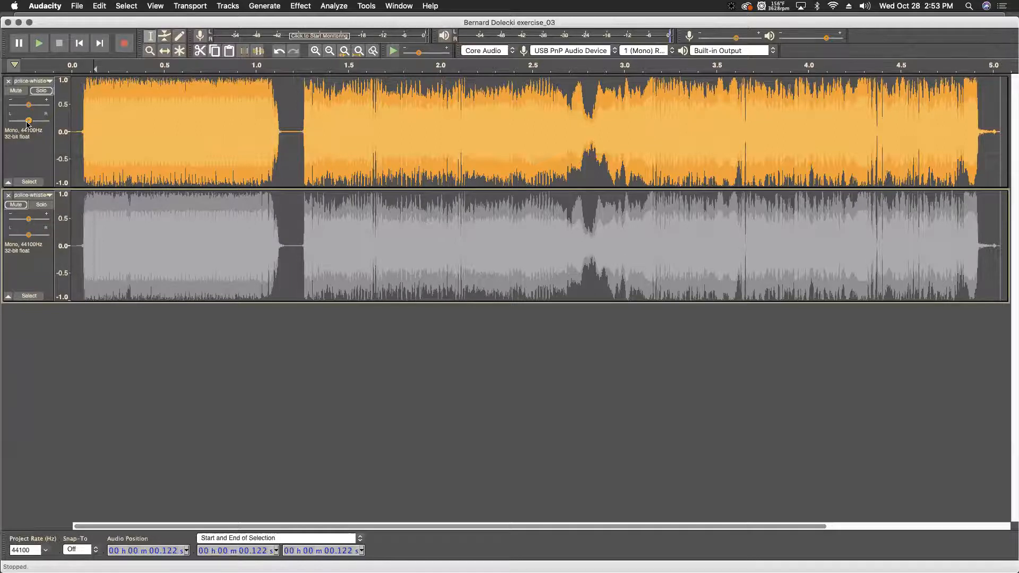
{"action": "left_click", "coordinate": [40, 43]}
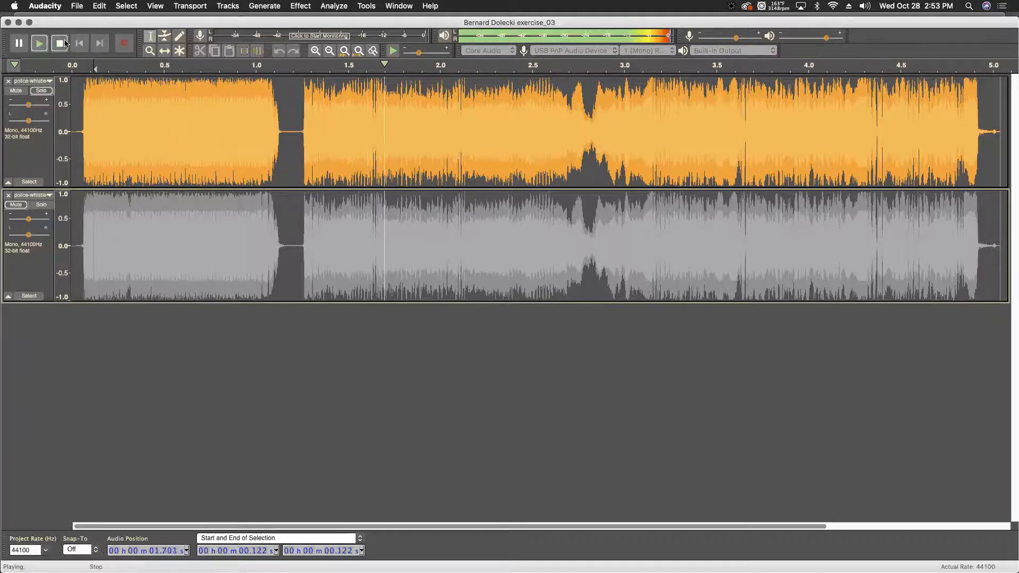
{"action": "left_click", "coordinate": [65, 42]}
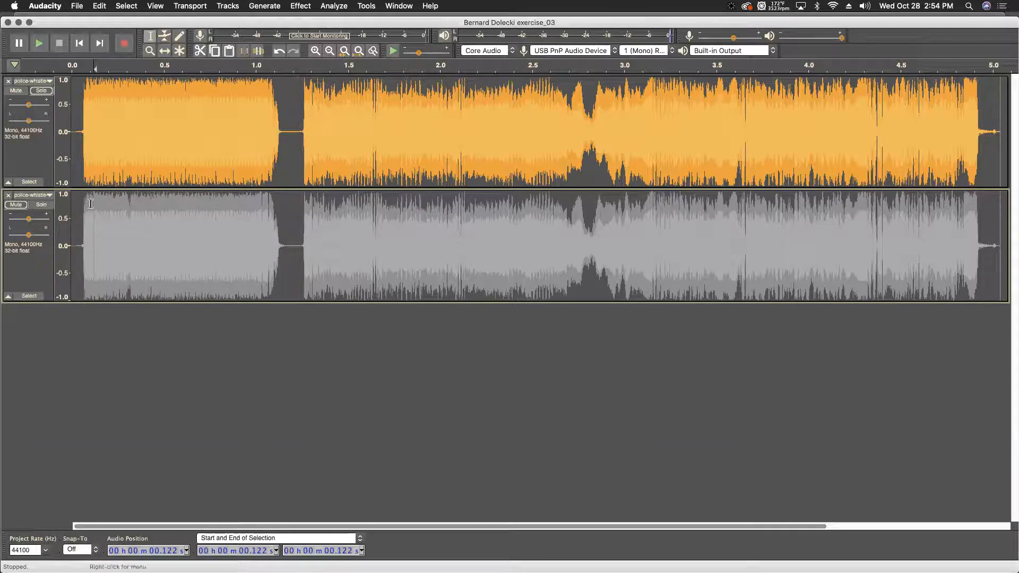
Step: Pan the upper track fully left and the lower track fully right, and clear the mute and solo
{"action": "left_click_drag", "start_coordinate": [28, 121], "coordinate": [6, 122]}
{"action": "left_click_drag", "start_coordinate": [29, 234], "coordinate": [48, 235]}
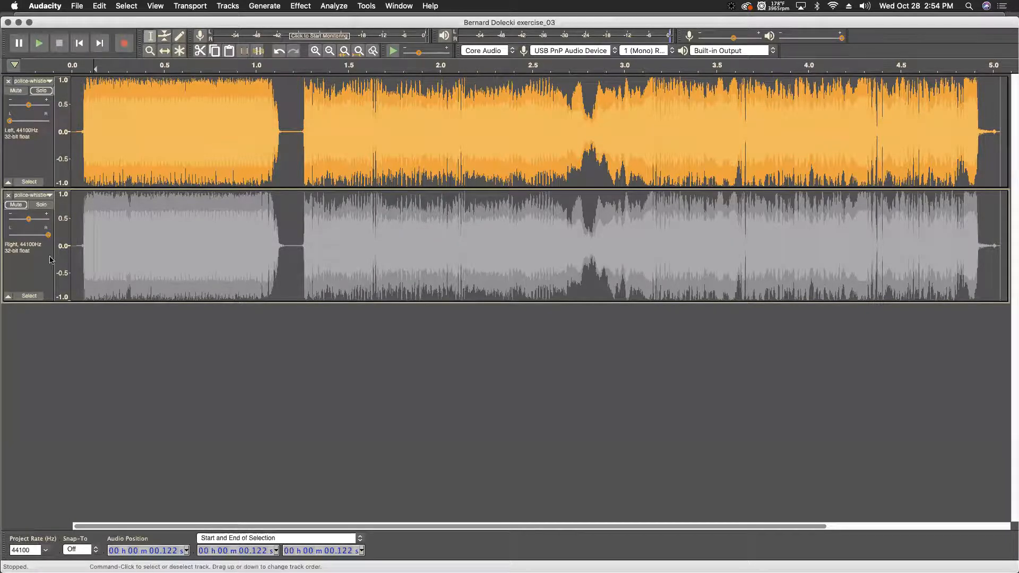
{"action": "left_click", "coordinate": [16, 204]}
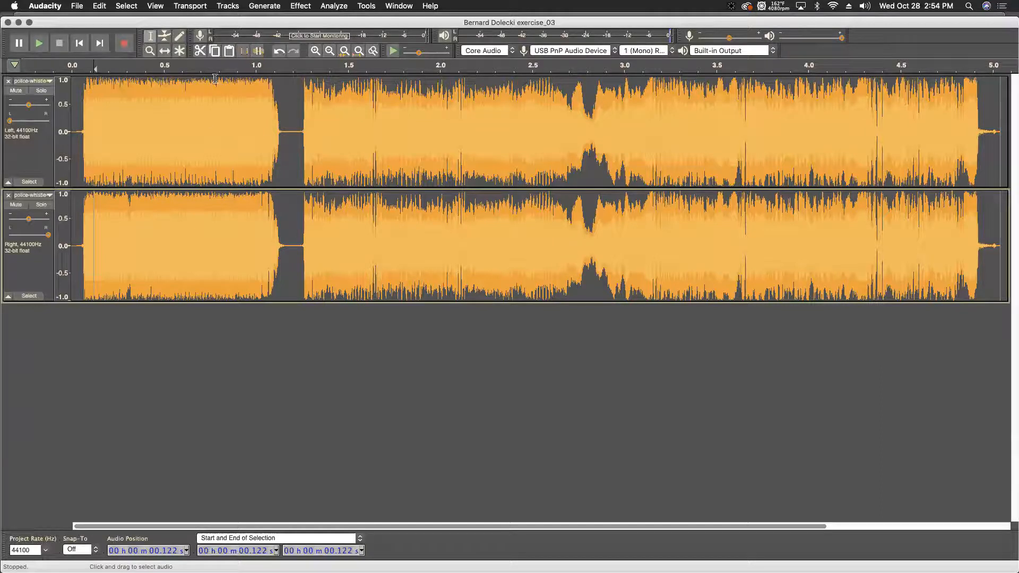
Step: Delete the first whistle, 0 to about 1.2 s, from the upper track and everything after about 1.21 s from the lower track
{"action": "left_click_drag", "start_coordinate": [72, 112], "coordinate": [290, 127]}
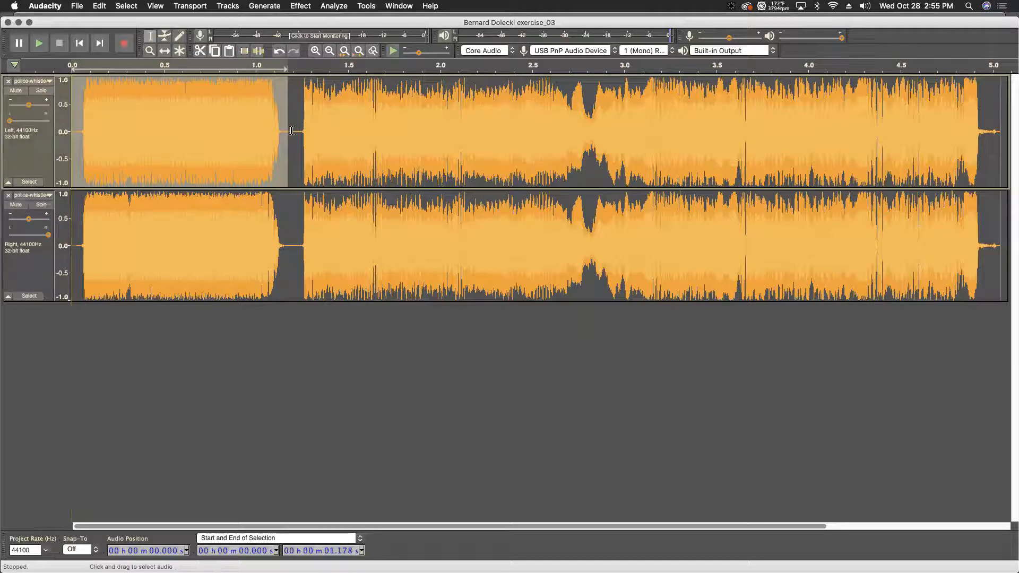
{"action": "left_click", "coordinate": [293, 141]}
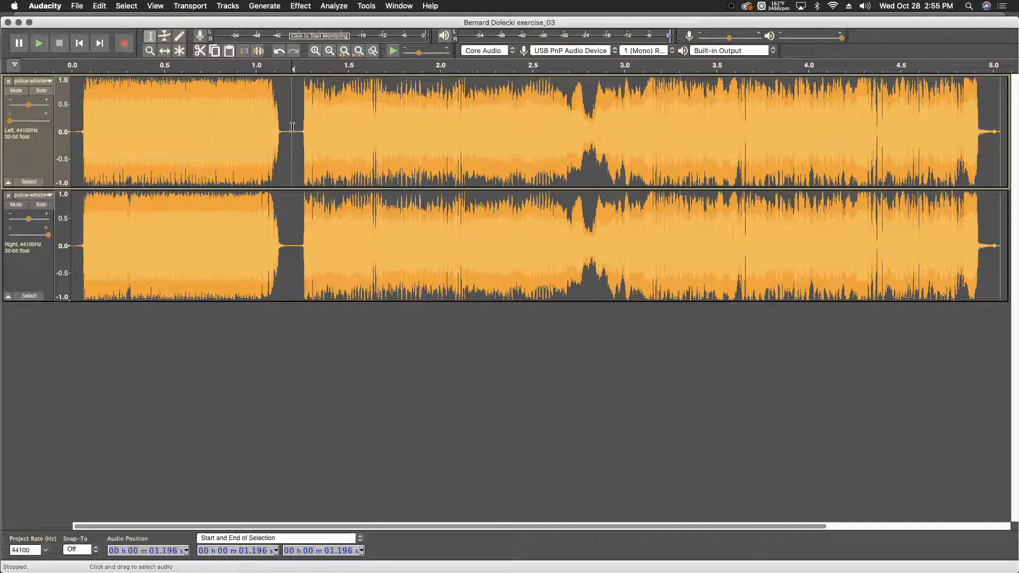
{"action": "left_click_drag", "start_coordinate": [294, 127], "coordinate": [55, 120]}
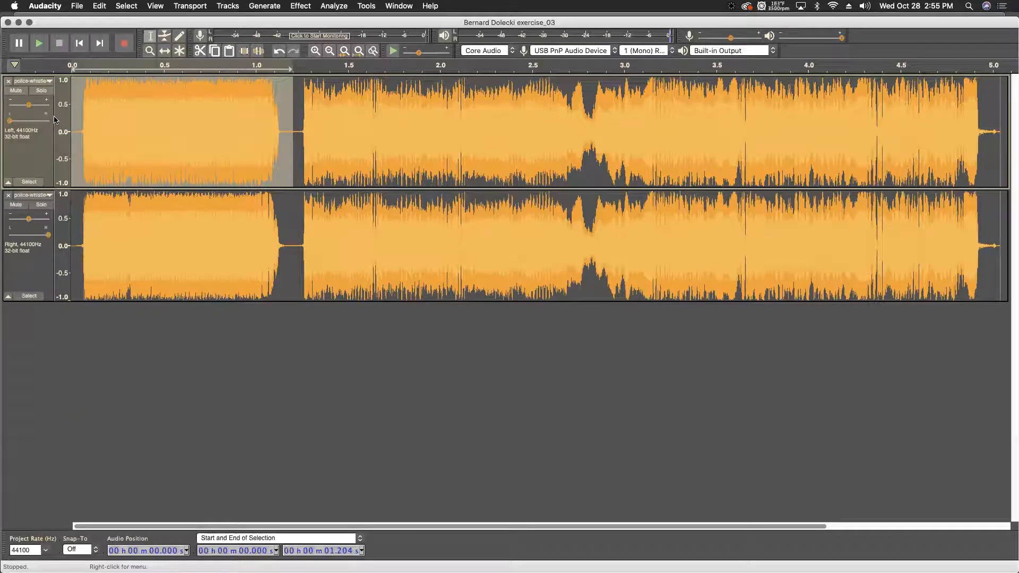
{"action": "key", "text": "Delete"}
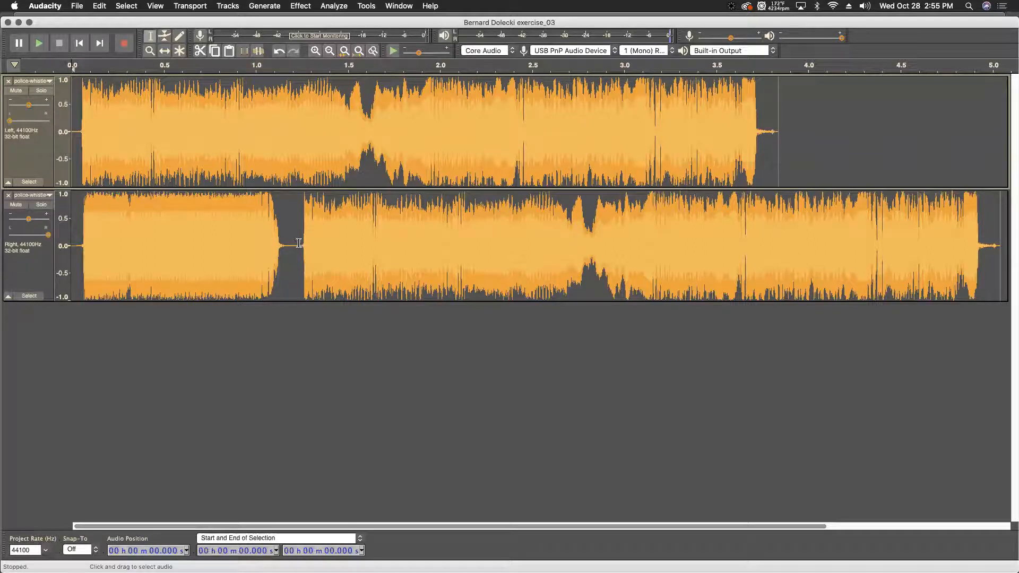
{"action": "left_click_drag", "start_coordinate": [497, 254], "coordinate": [1003, 266]}
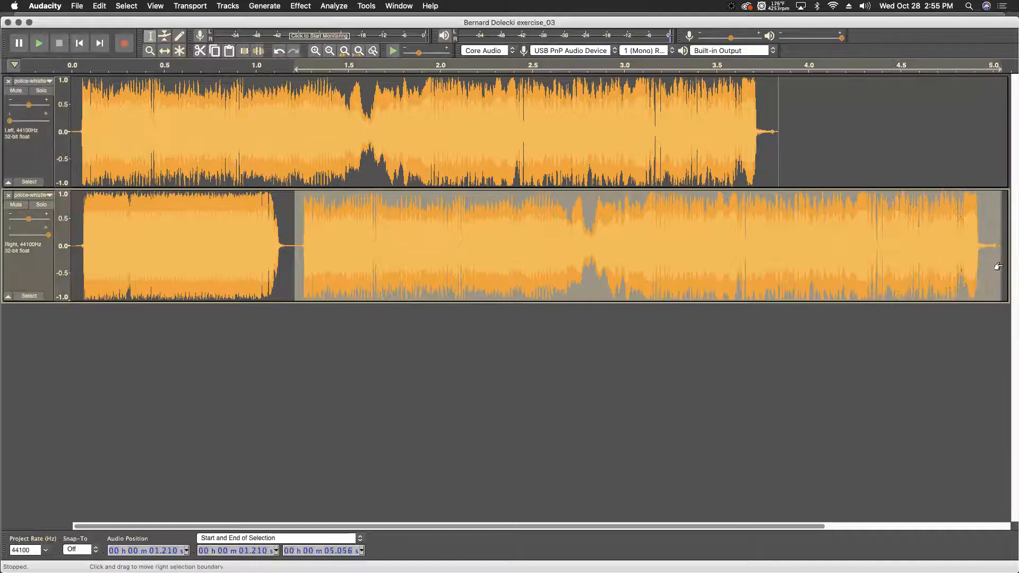
{"action": "key", "text": "Delete"}
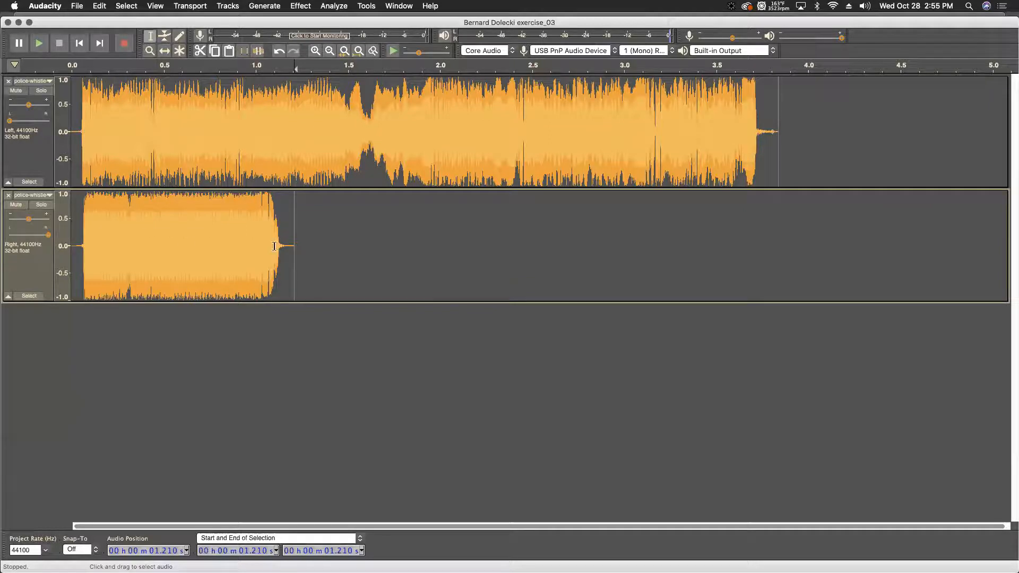
Step: Try selecting the lower track's whole clip and a time range spanning both tracks, and clear the selection
{"action": "left_click_drag", "start_coordinate": [297, 229], "coordinate": [72, 238]}
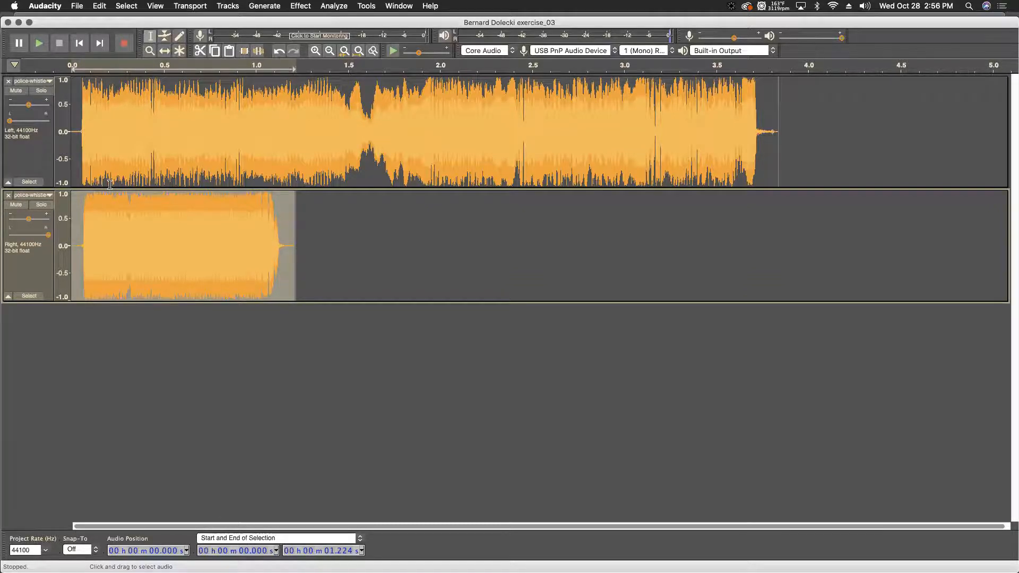
{"action": "key", "text": "XF86AudioRaiseVolume"}
{"action": "key", "text": "XF86AudioRaiseVolume"}
{"action": "left_click_drag", "start_coordinate": [78, 122], "coordinate": [235, 293]}
{"action": "left_click", "coordinate": [194, 116]}
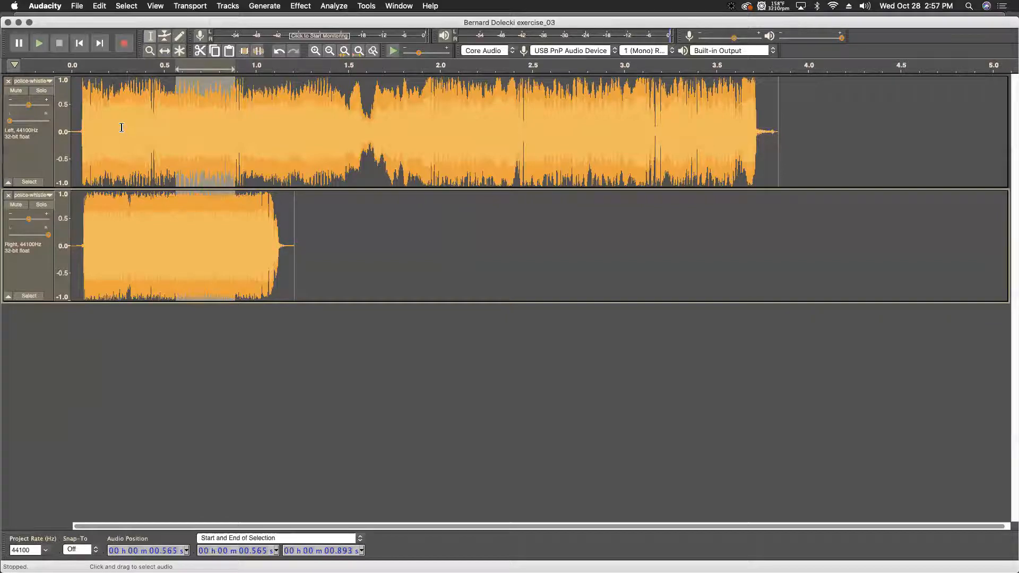
{"action": "left_click", "coordinate": [282, 254]}
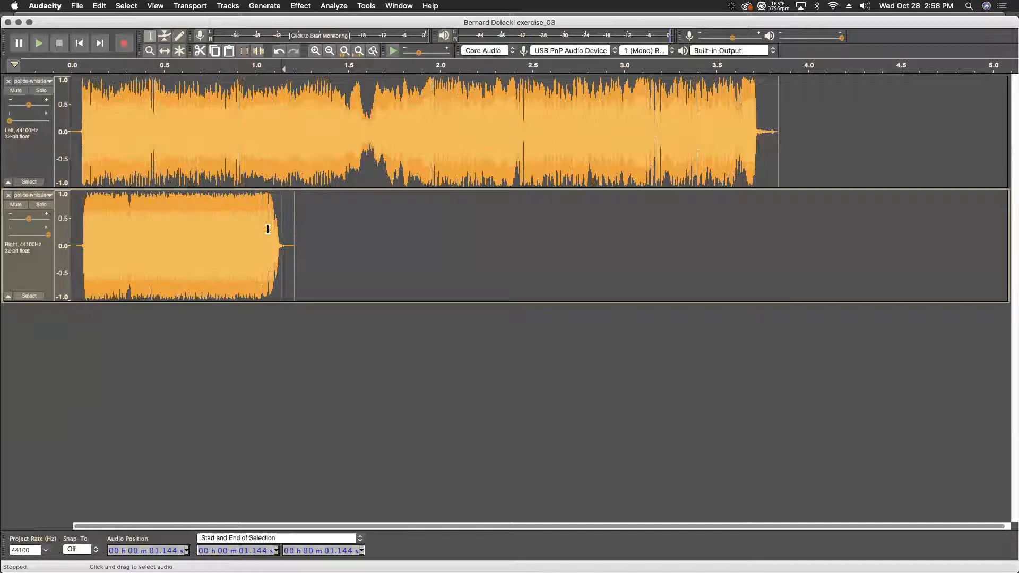
Step: With the Time Shift Tool, move the lower clip to start at about 0.4 s and the upper clip at about 0.06 s
{"action": "left_click", "coordinate": [166, 55]}
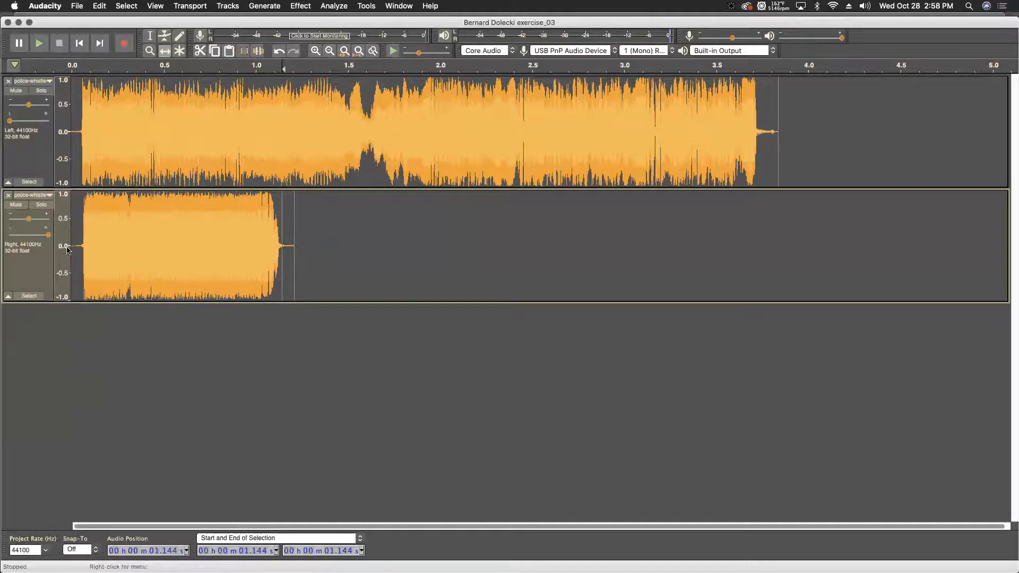
{"action": "left_click_drag", "start_coordinate": [198, 242], "coordinate": [326, 236]}
{"action": "mouse_move", "coordinate": [344, 127]}
{"action": "left_mouse_down"}
{"action": "mouse_move", "coordinate": [382, 128]}
{"action": "mouse_move", "coordinate": [357, 128]}
{"action": "left_mouse_up"}
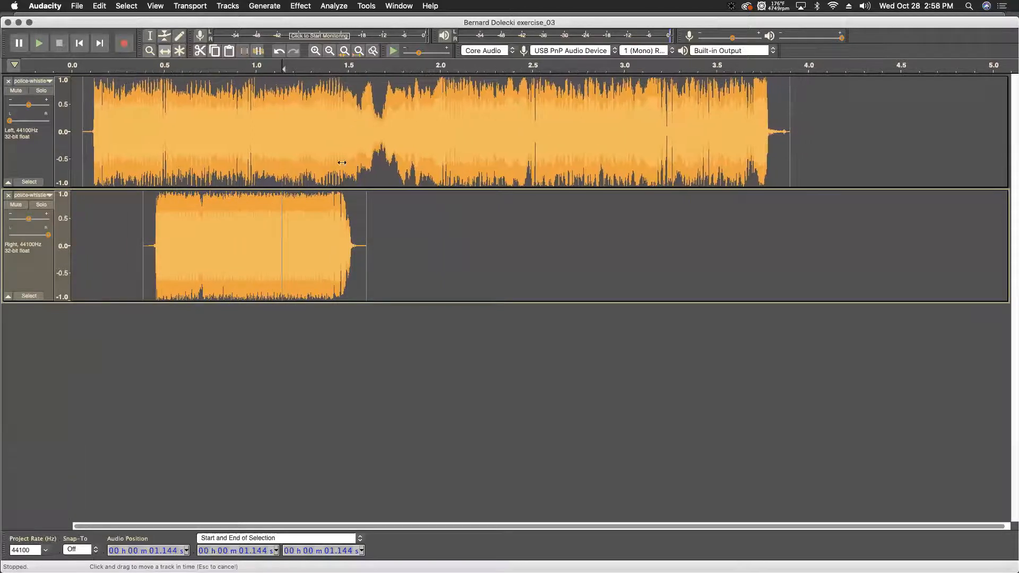
Step: Shift the upper and lower clips in time so that both start at 0 s
{"action": "left_click_drag", "start_coordinate": [353, 221], "coordinate": [356, 222]}
{"action": "left_click_drag", "start_coordinate": [341, 154], "coordinate": [352, 141]}
{"action": "left_click_drag", "start_coordinate": [325, 219], "coordinate": [314, 219]}
{"action": "mouse_move", "coordinate": [329, 152]}
{"action": "left_mouse_down"}
{"action": "mouse_move", "coordinate": [312, 152]}
{"action": "mouse_move", "coordinate": [352, 150]}
{"action": "mouse_move", "coordinate": [314, 155]}
{"action": "left_mouse_up"}
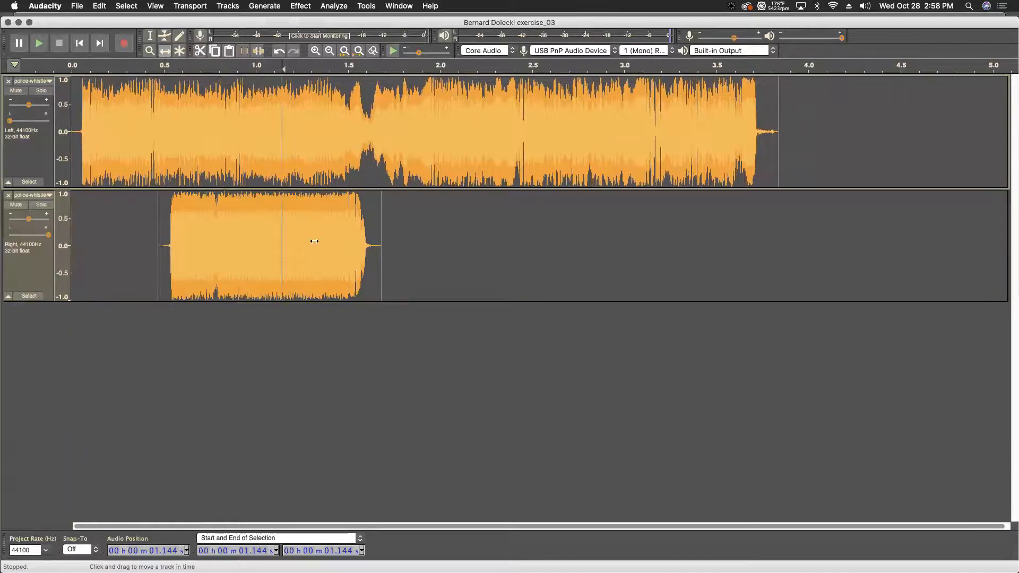
{"action": "left_click_drag", "start_coordinate": [312, 257], "coordinate": [229, 265]}
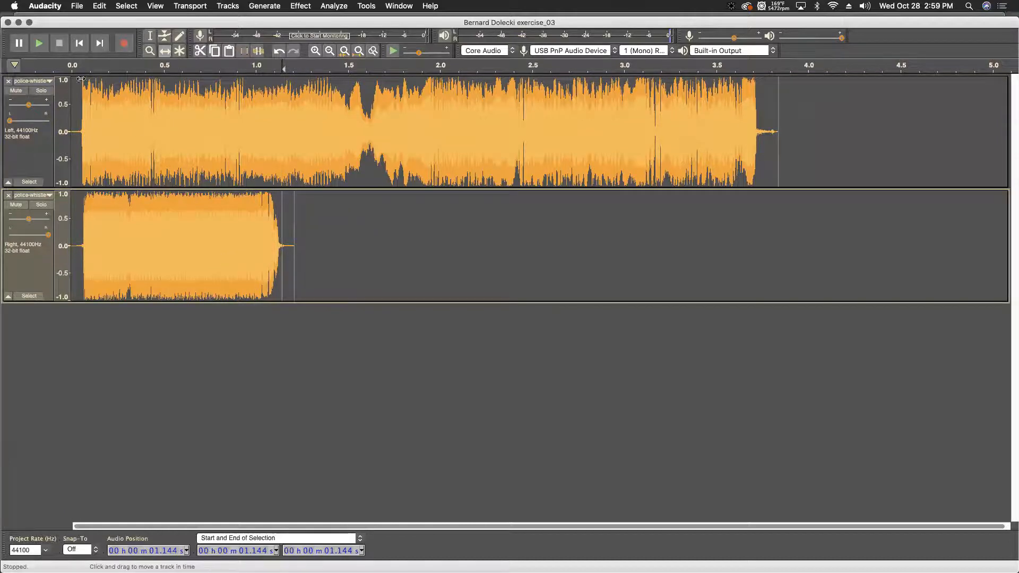
Step: Select the lower track's whole clip from 0 to 1.21 s with the Selection Tool and copy it
{"action": "left_click", "coordinate": [149, 36]}
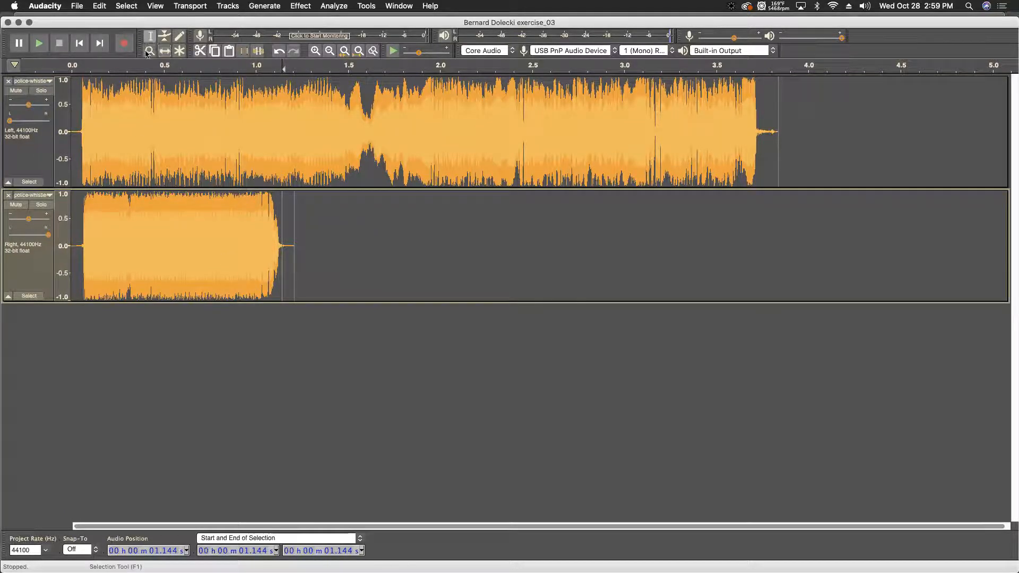
{"action": "left_click", "coordinate": [158, 236]}
{"action": "left_click_drag", "start_coordinate": [73, 241], "coordinate": [294, 242]}
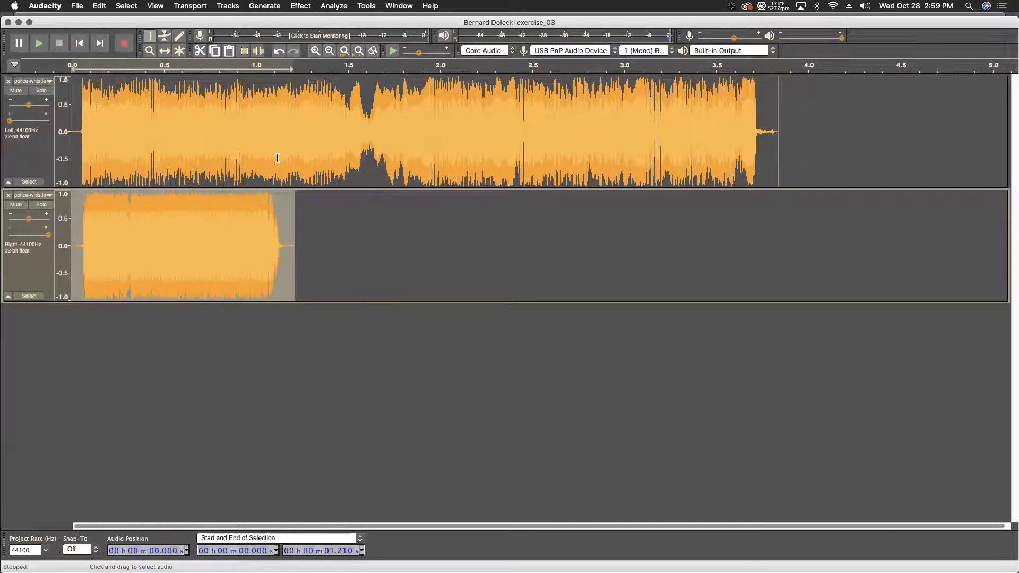
{"action": "left_click", "coordinate": [103, 6]}
{"action": "left_click", "coordinate": [109, 64]}
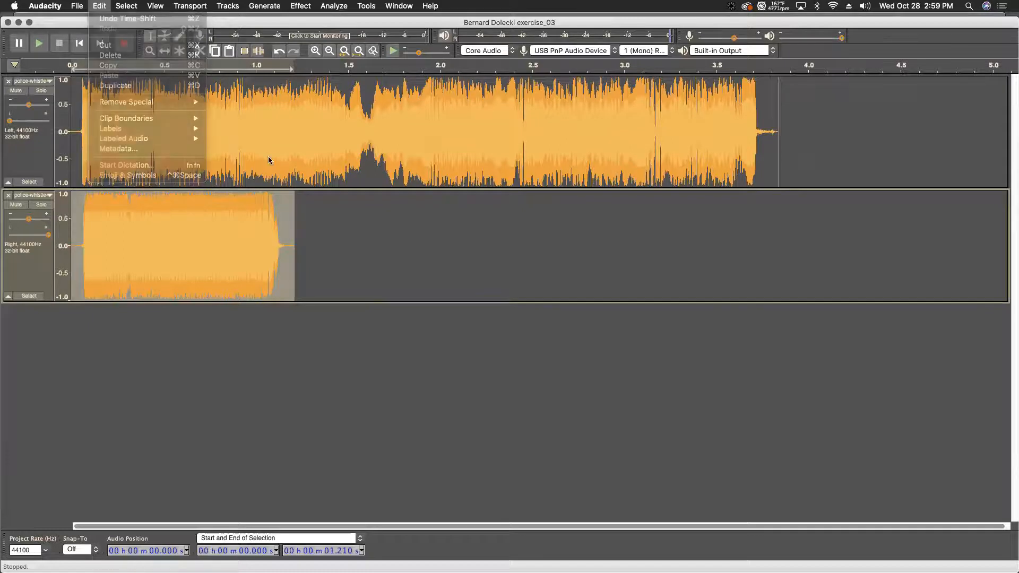
Step: Paste the copied whistle into the empty part of the lower track at about 2.25 s
{"action": "left_click", "coordinate": [367, 233]}
{"action": "left_click", "coordinate": [415, 233]}
{"action": "left_click", "coordinate": [408, 241]}
{"action": "left_click", "coordinate": [485, 235]}
{"action": "key", "text": "super+v"}
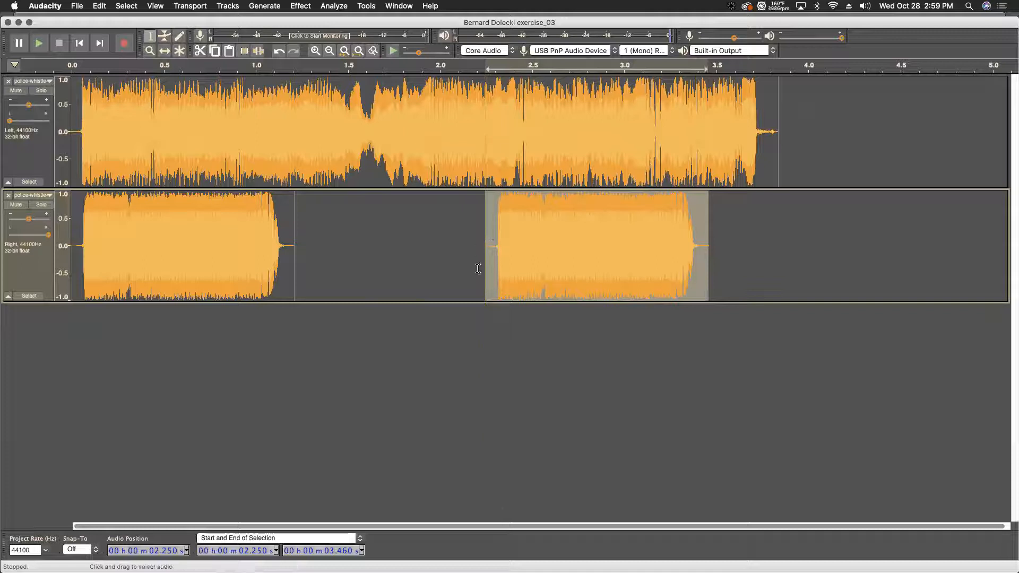
Step: With the Time Shift Tool, move the pasted whistle to start at 1.21 s, directly against the first clip's end
{"action": "left_click", "coordinate": [164, 51]}
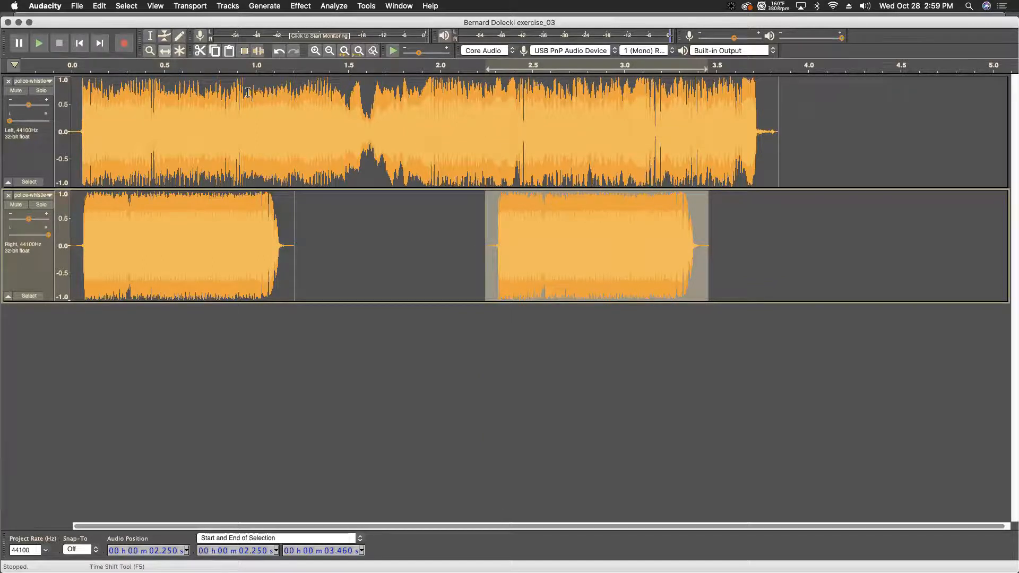
{"action": "left_click_drag", "start_coordinate": [561, 239], "coordinate": [250, 250]}
{"action": "left_click_drag", "start_coordinate": [359, 253], "coordinate": [394, 257]}
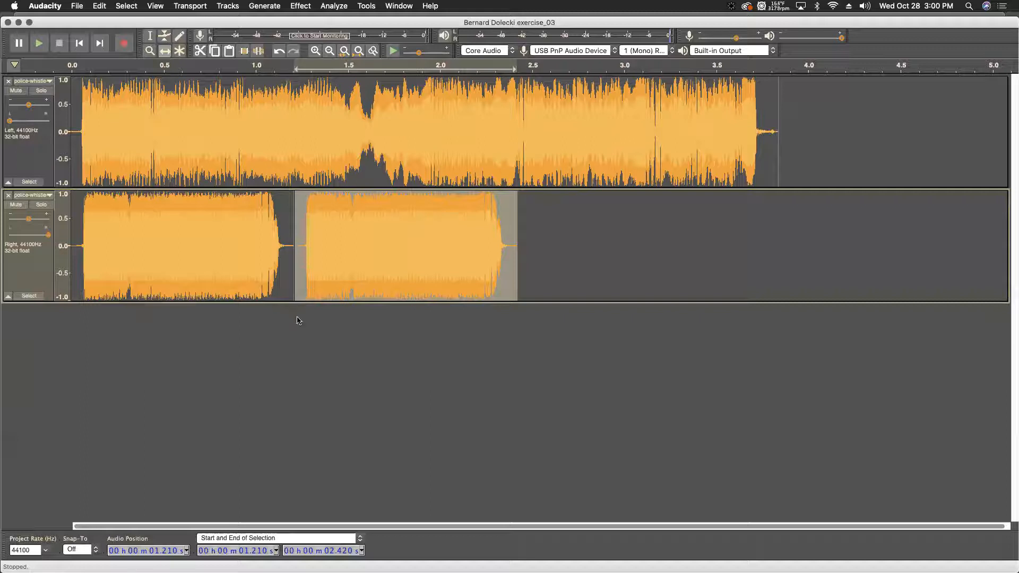
Step: Try pasting the copied whistle with no track selected, and undo the paste
{"action": "left_click", "coordinate": [150, 36]}
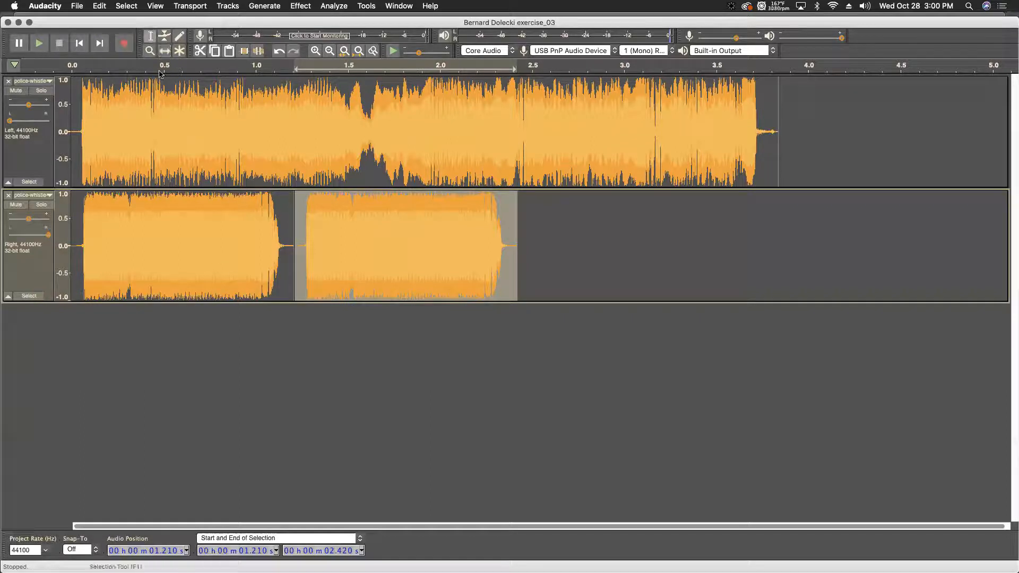
{"action": "left_click", "coordinate": [225, 342]}
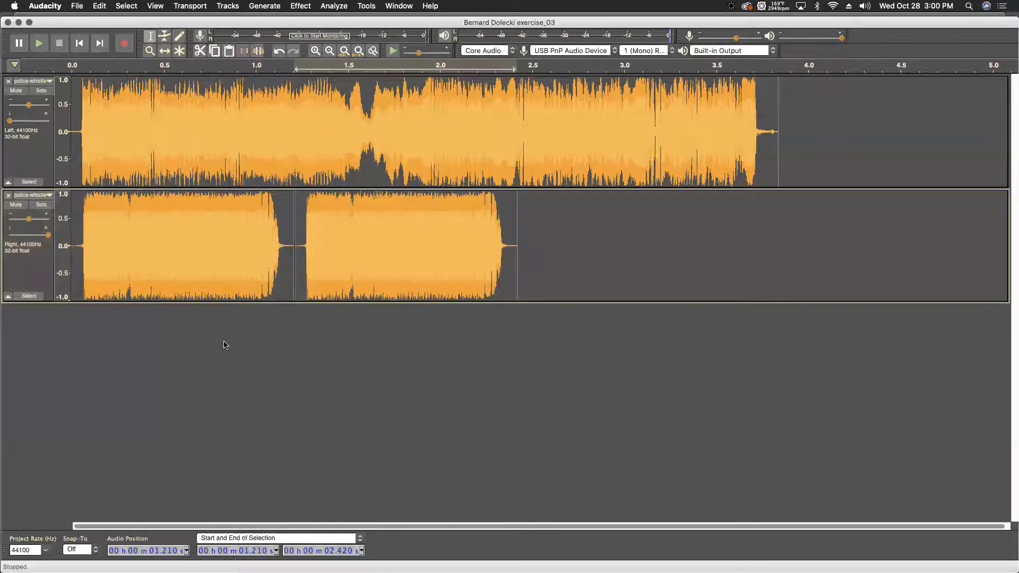
{"action": "key", "text": "super+v"}
{"action": "key", "text": "super+z"}
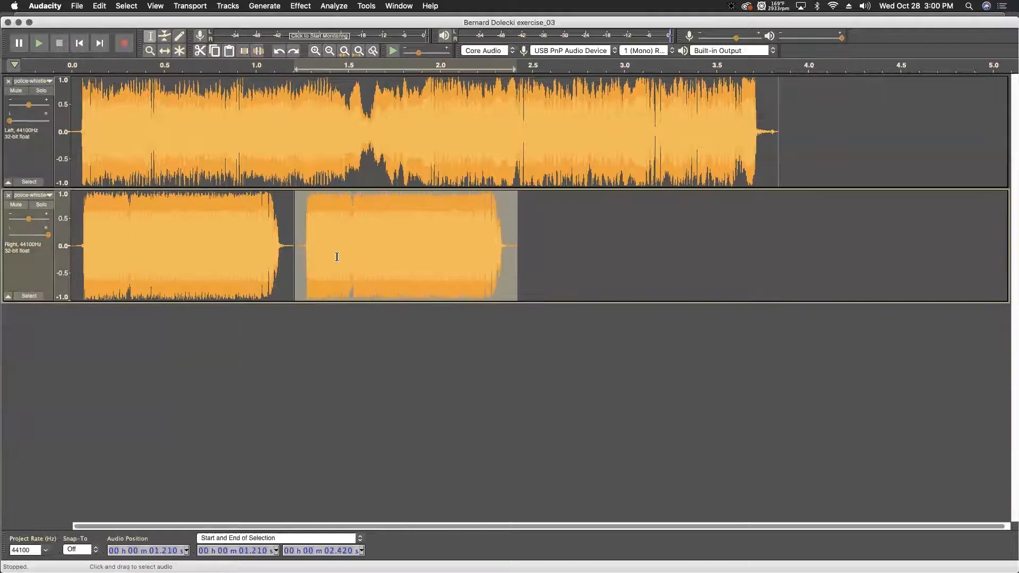
Step: Select and copy the upper track's audio from about 1.97 to 2.34 s
{"action": "left_click", "coordinate": [335, 251]}
{"action": "left_click_drag", "start_coordinate": [502, 135], "coordinate": [435, 154]}
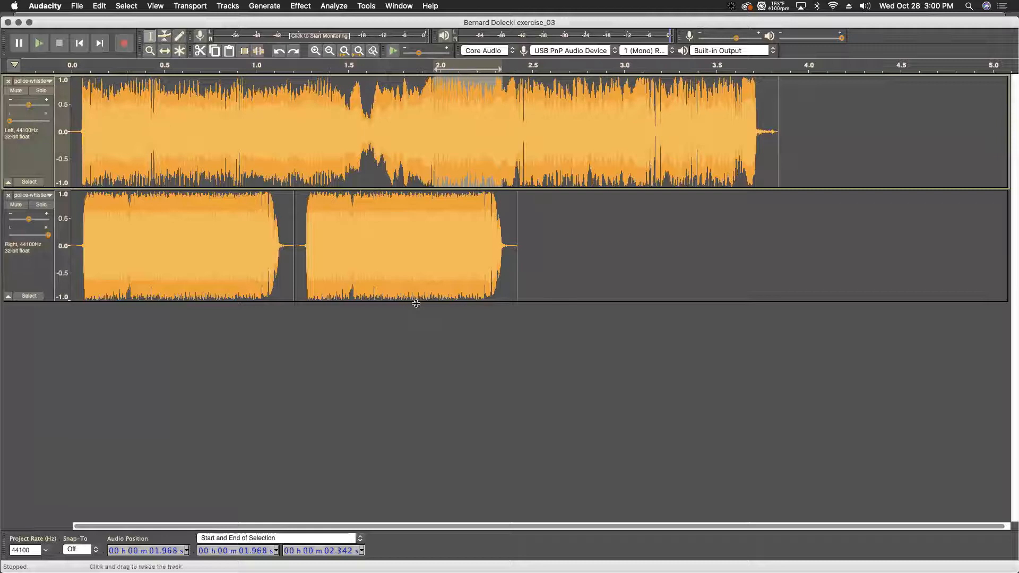
Step: Place the cursor alternately in the empty space after the clips on the upper and lower tracks
{"action": "left_click", "coordinate": [579, 249]}
{"action": "left_click", "coordinate": [843, 138]}
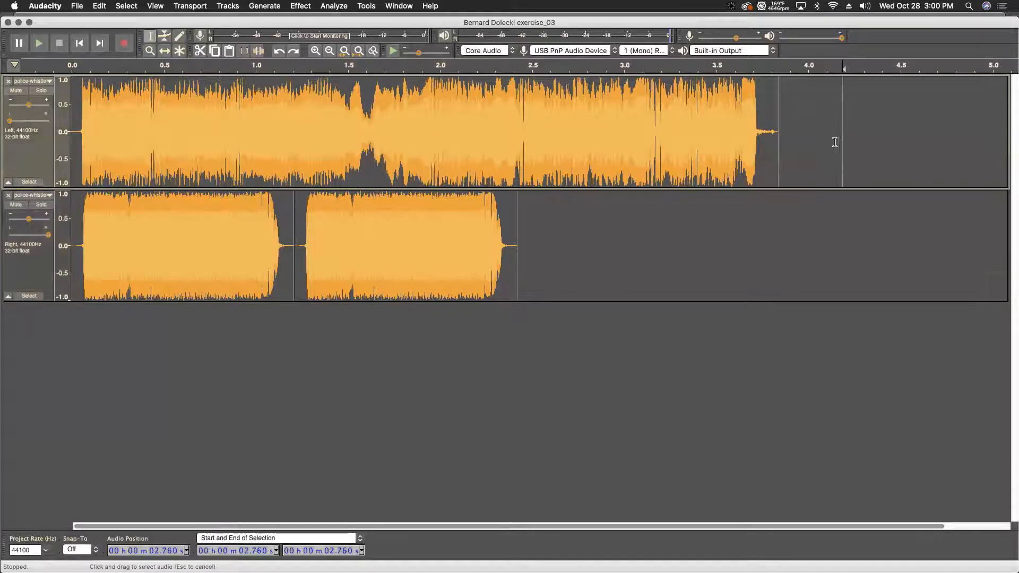
{"action": "left_click", "coordinate": [733, 261]}
{"action": "left_click", "coordinate": [774, 216]}
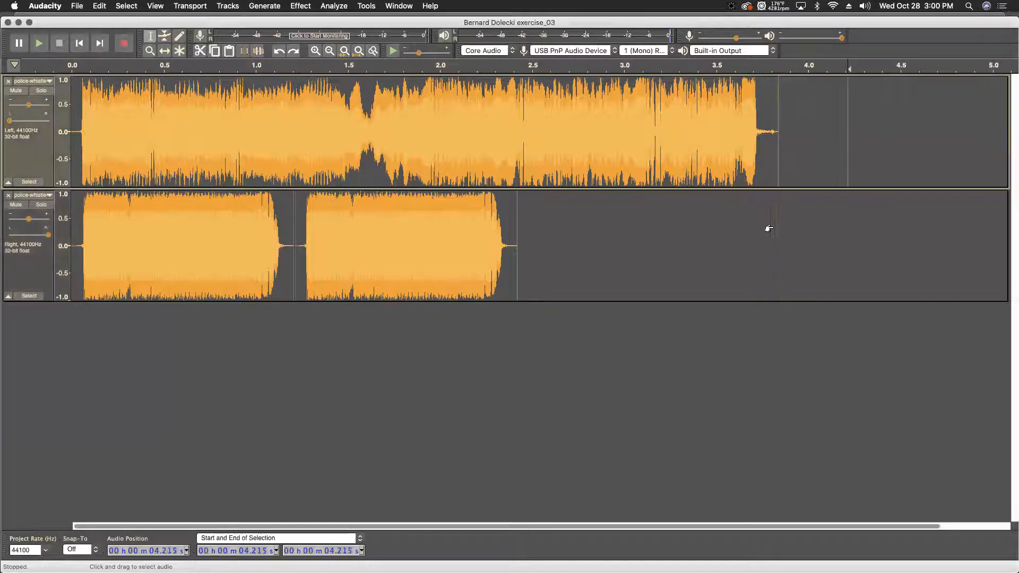
{"action": "left_click", "coordinate": [773, 228]}
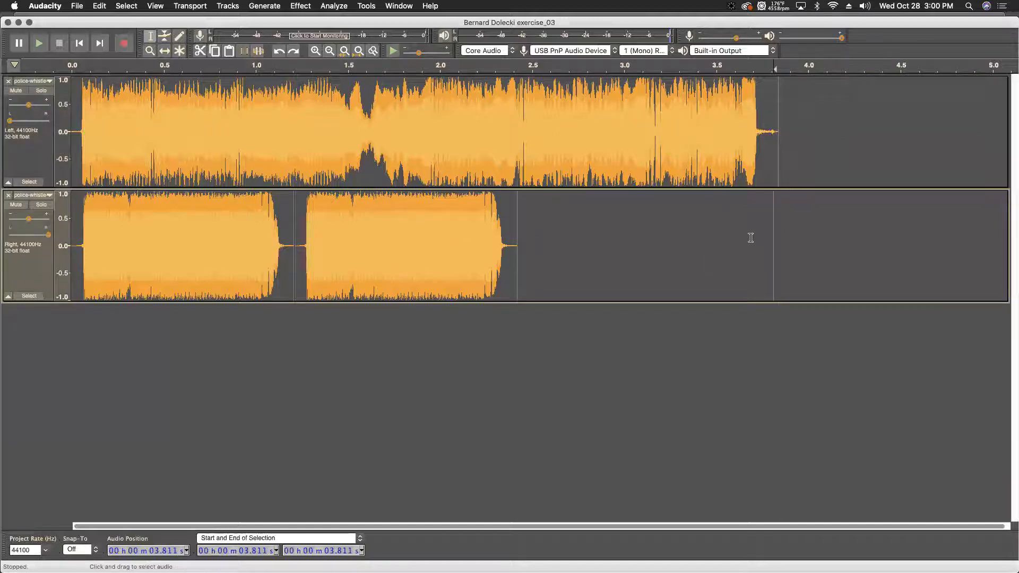
{"action": "left_click", "coordinate": [824, 125]}
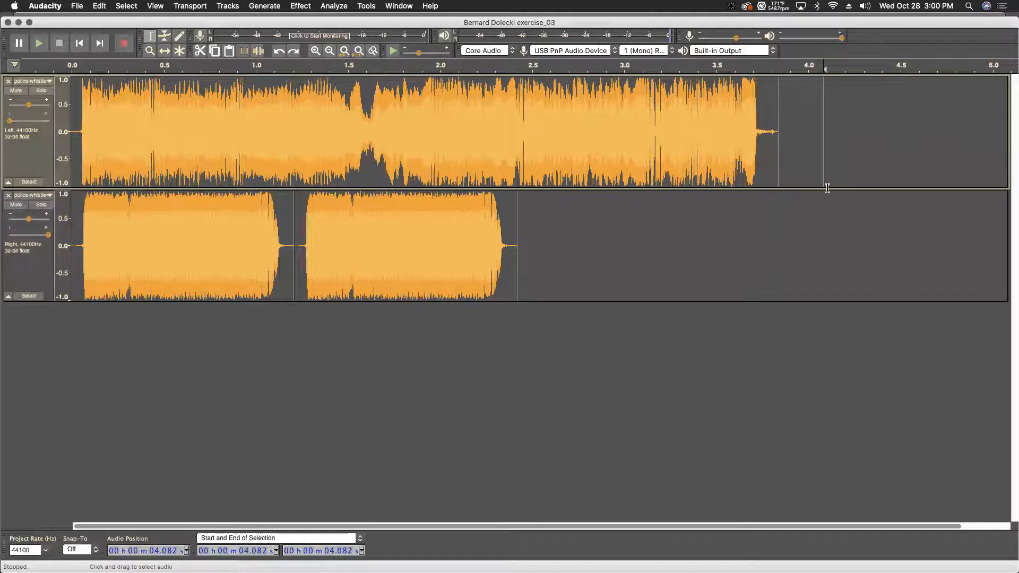
{"action": "left_click", "coordinate": [820, 250]}
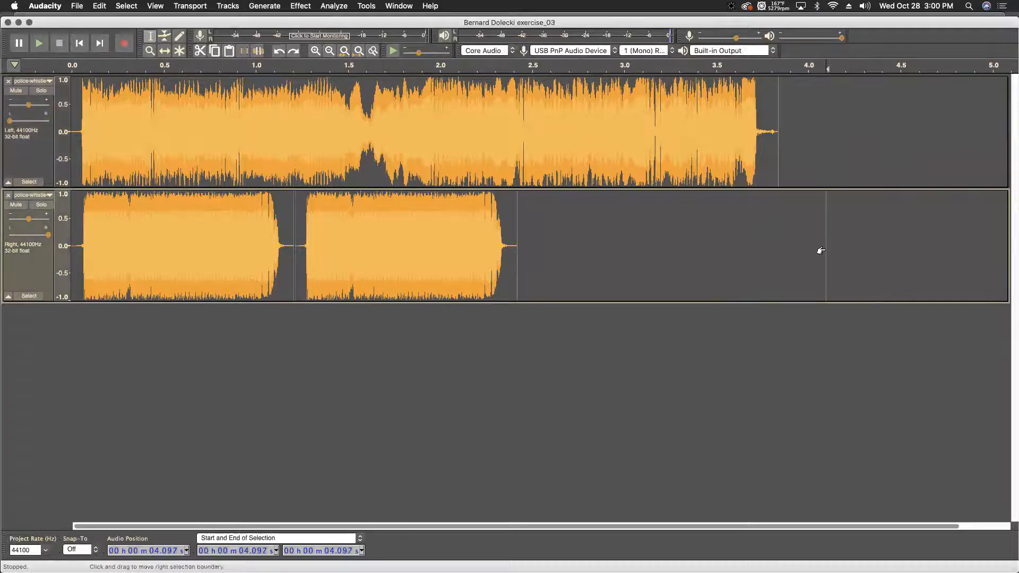
{"action": "left_click", "coordinate": [839, 148]}
{"action": "left_click", "coordinate": [711, 240]}
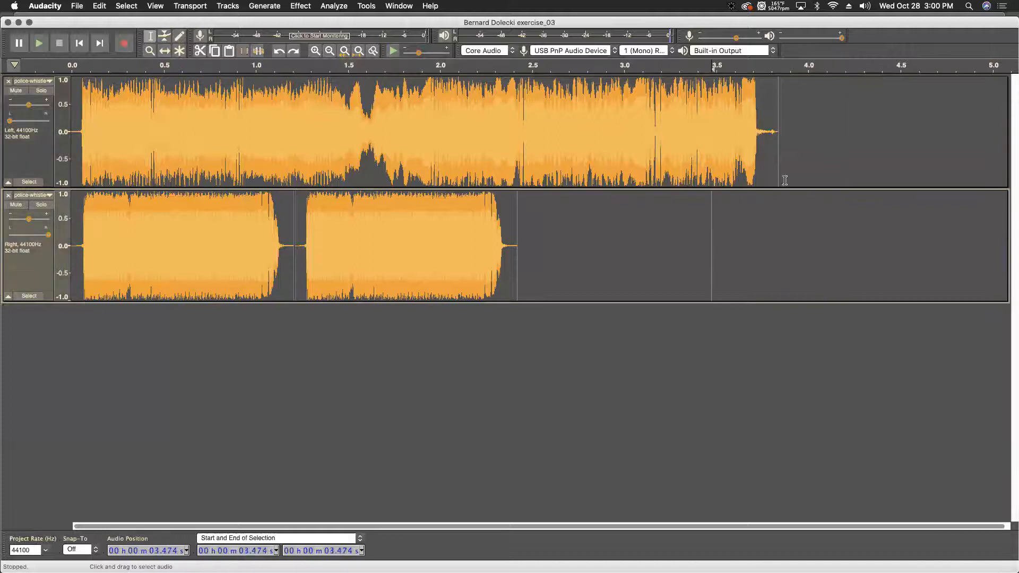
{"action": "left_click", "coordinate": [824, 128]}
{"action": "left_click", "coordinate": [636, 270]}
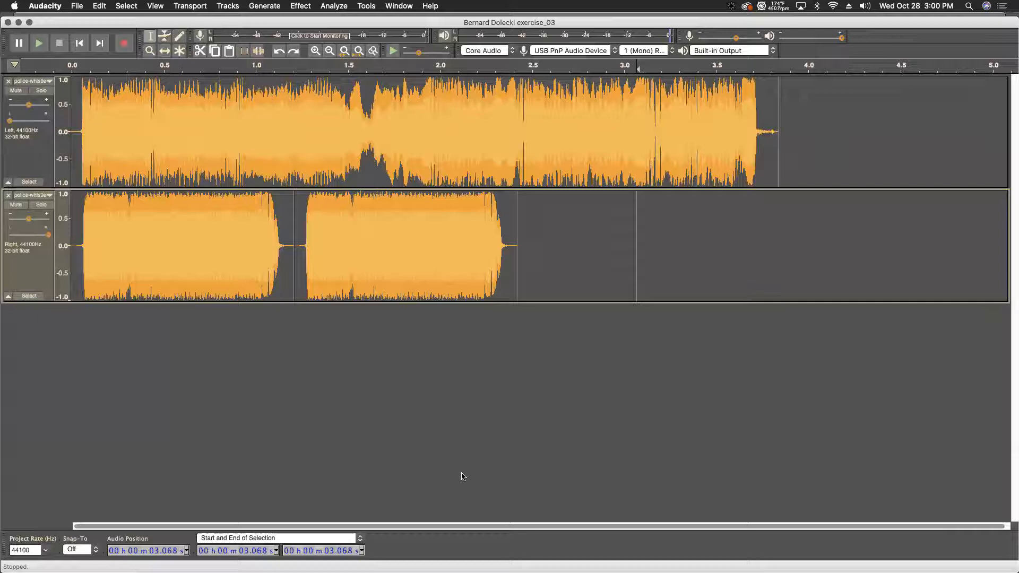
Step: Paste the copied fragment into a new third track and add four more copies at about 0.44, 0.92, 1.37 and 1.82 s
{"action": "left_click", "coordinate": [390, 373]}
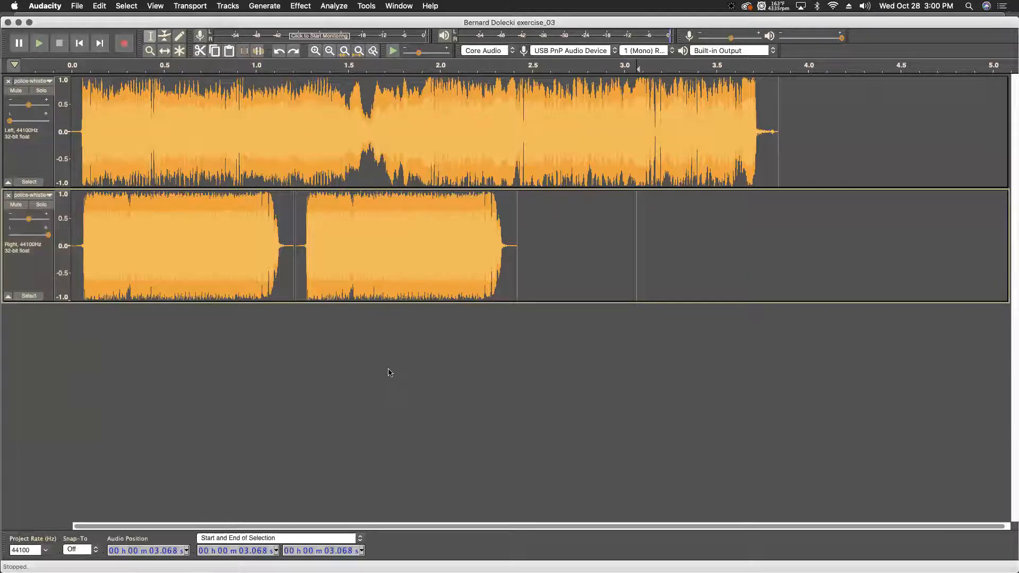
{"action": "key", "text": "super+v"}
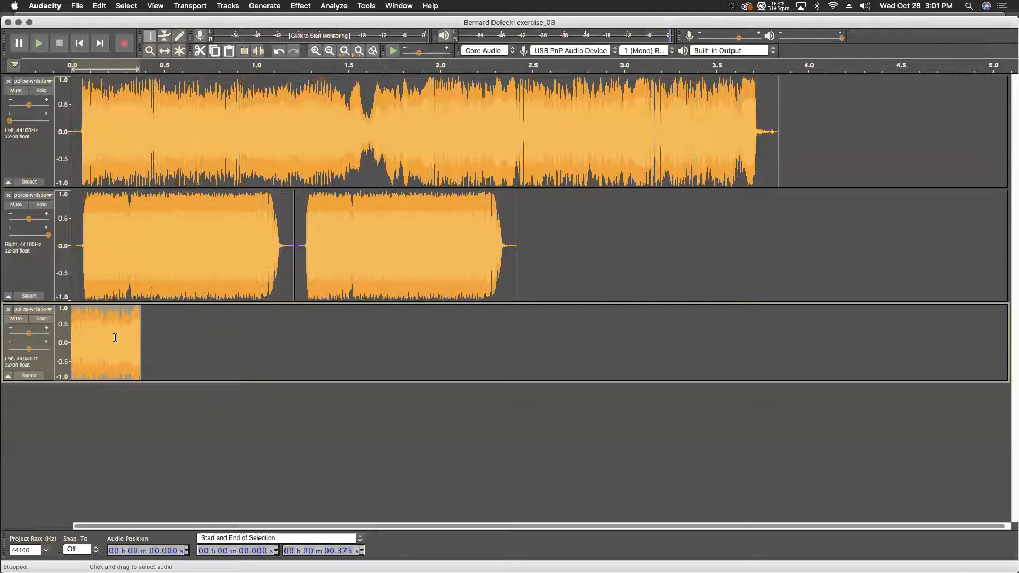
{"action": "left_click", "coordinate": [165, 51]}
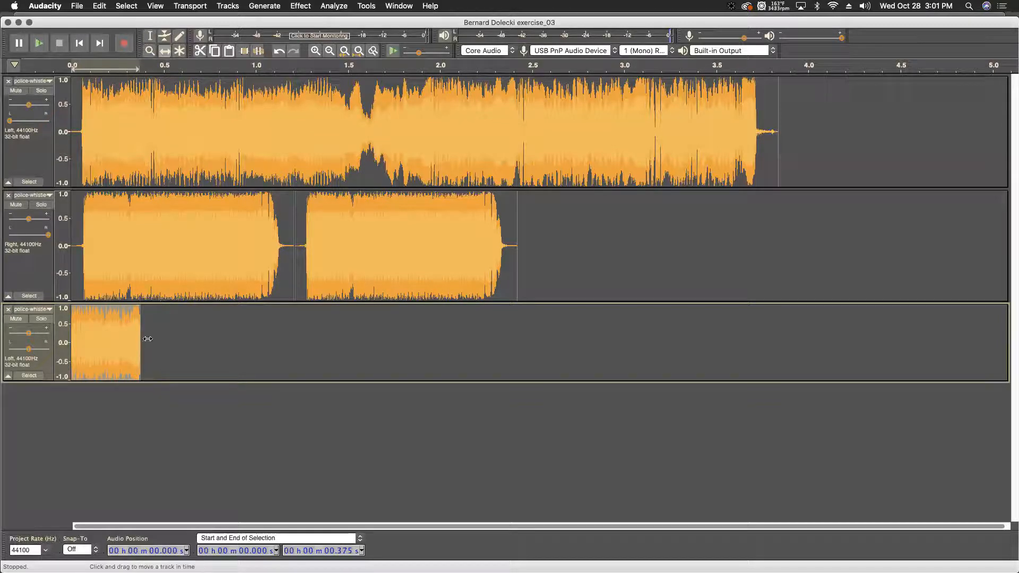
{"action": "left_click", "coordinate": [150, 35]}
{"action": "left_click", "coordinate": [151, 350]}
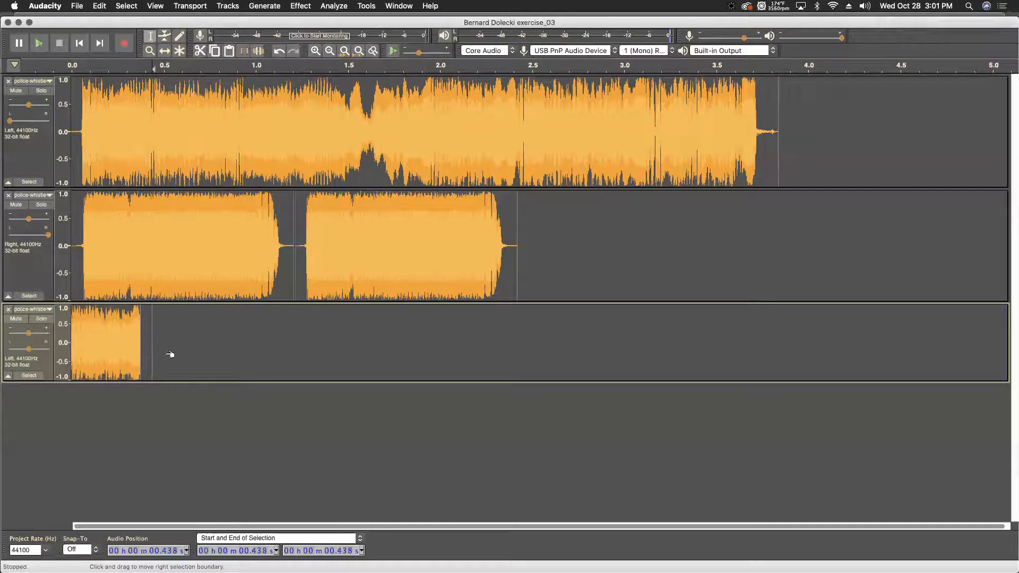
{"action": "key", "text": "cmd+v"}
{"action": "left_click", "coordinate": [240, 343]}
{"action": "key", "text": "super+v"}
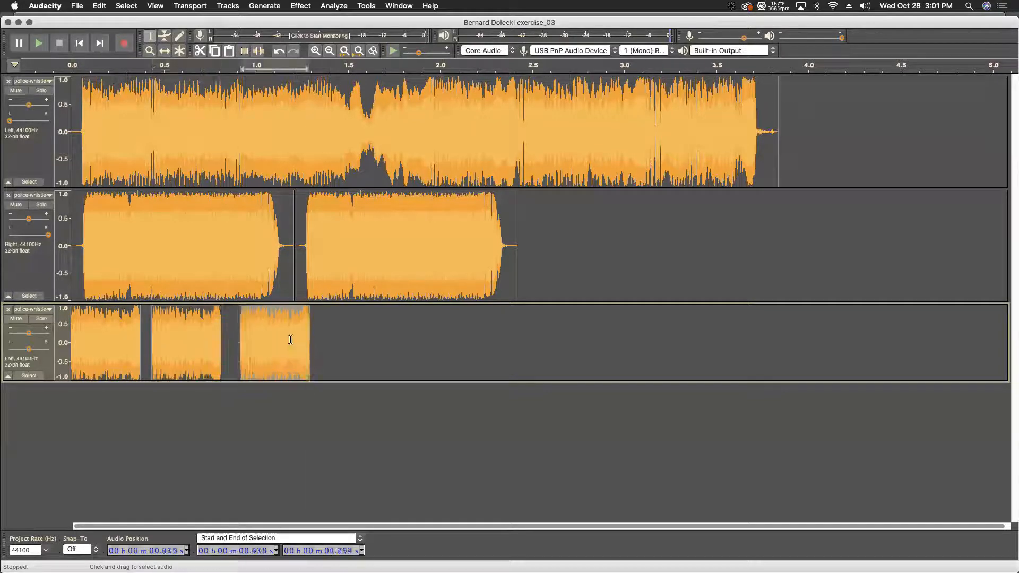
{"action": "left_click", "coordinate": [323, 345]}
{"action": "key", "text": "super+v"}
{"action": "left_click", "coordinate": [408, 353]}
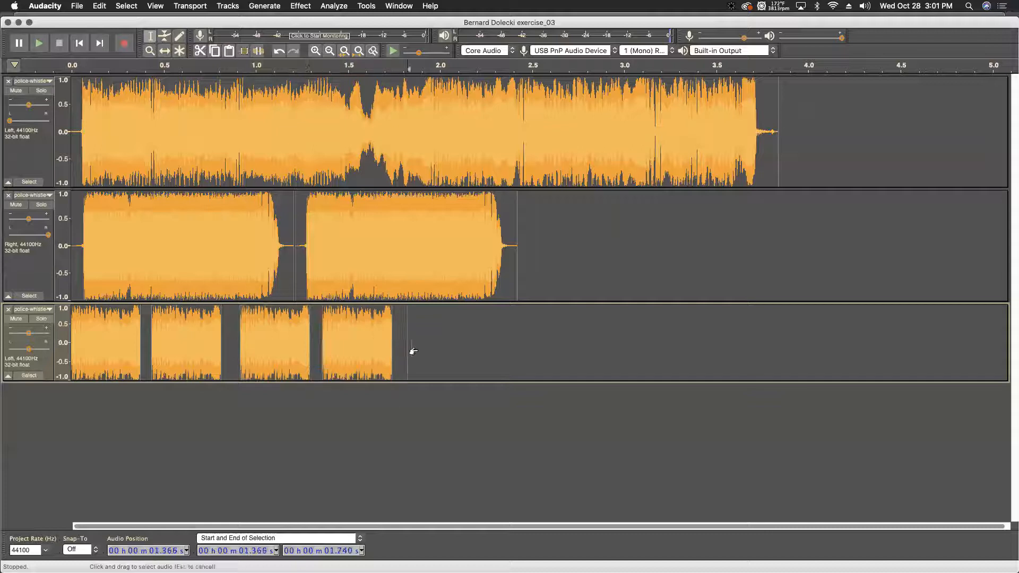
{"action": "key", "text": "super+v"}
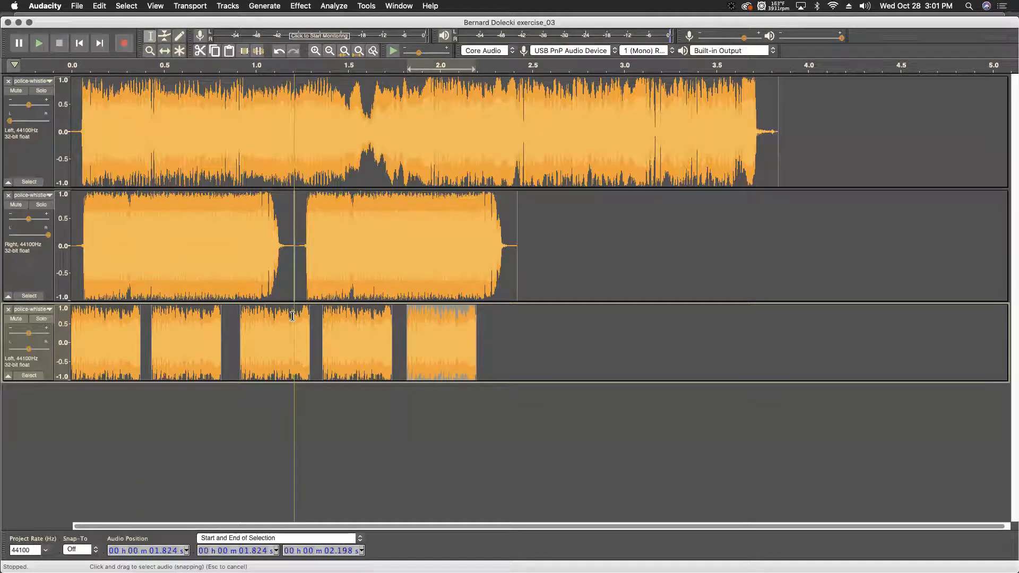
Step: Adjust the system volume and play all three tracks from about 0.01 s
{"action": "key", "text": "XF86AudioRaiseVolume"}
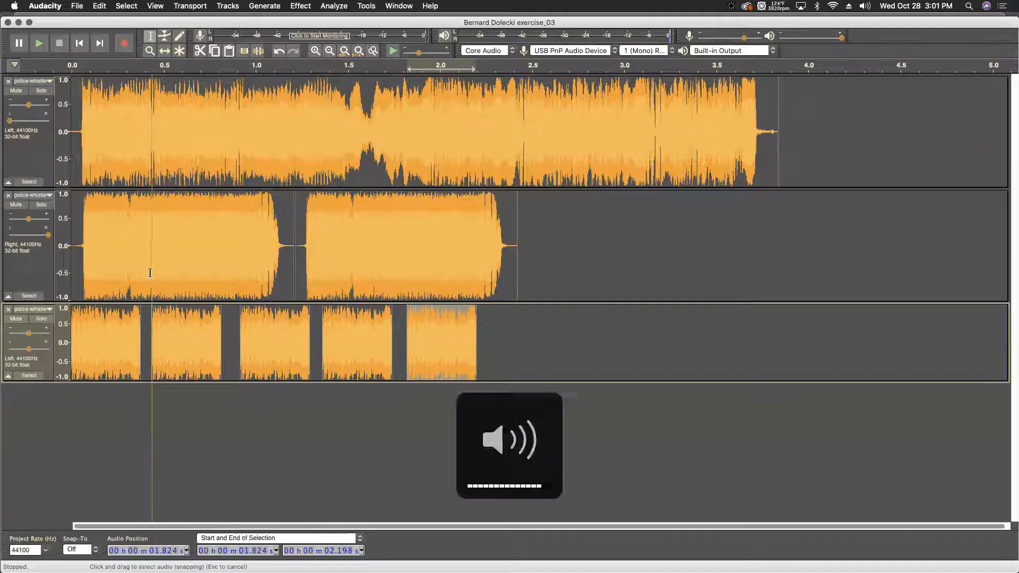
{"action": "key", "text": "XF86AudioLowerVolume"}
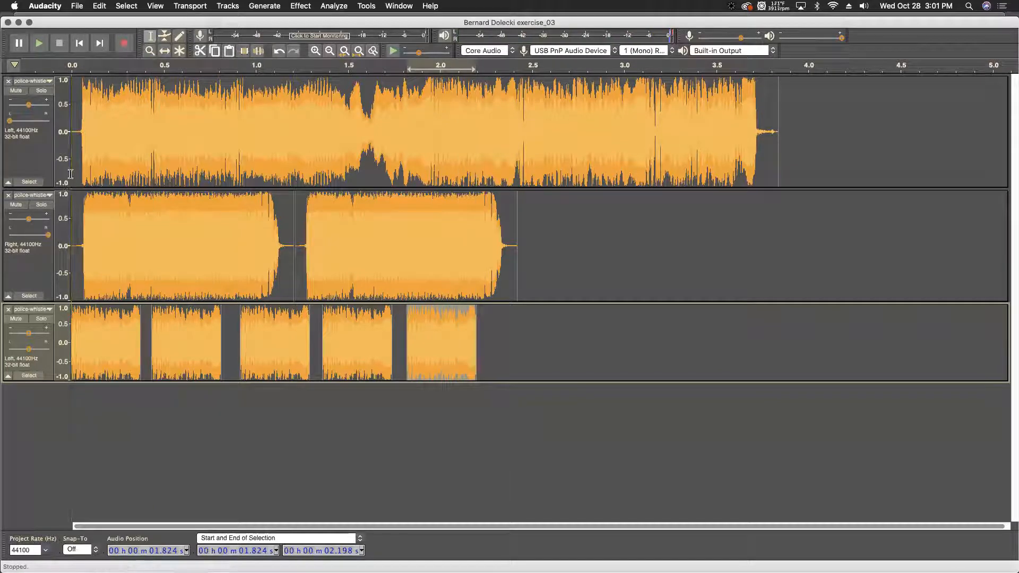
{"action": "left_click", "coordinate": [75, 195]}
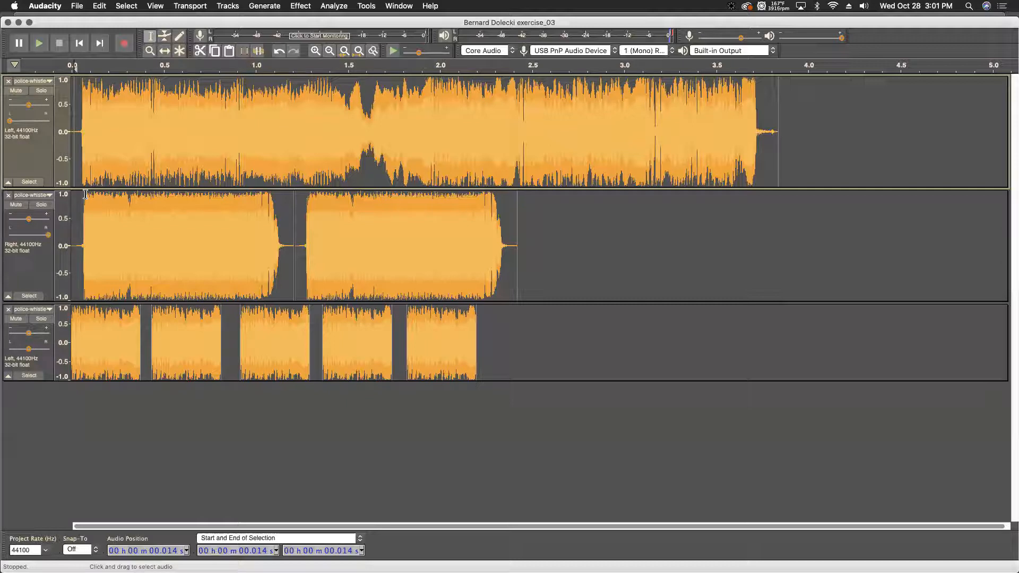
{"action": "key", "text": "space"}
Step: Remove the second and third tracks from the project, keeping only the upper track
{"action": "mouse_move", "coordinate": [519, 339]}
{"action": "left_mouse_down"}
{"action": "mouse_move", "coordinate": [144, 223]}
{"action": "mouse_move", "coordinate": [69, 160]}
{"action": "left_mouse_up"}
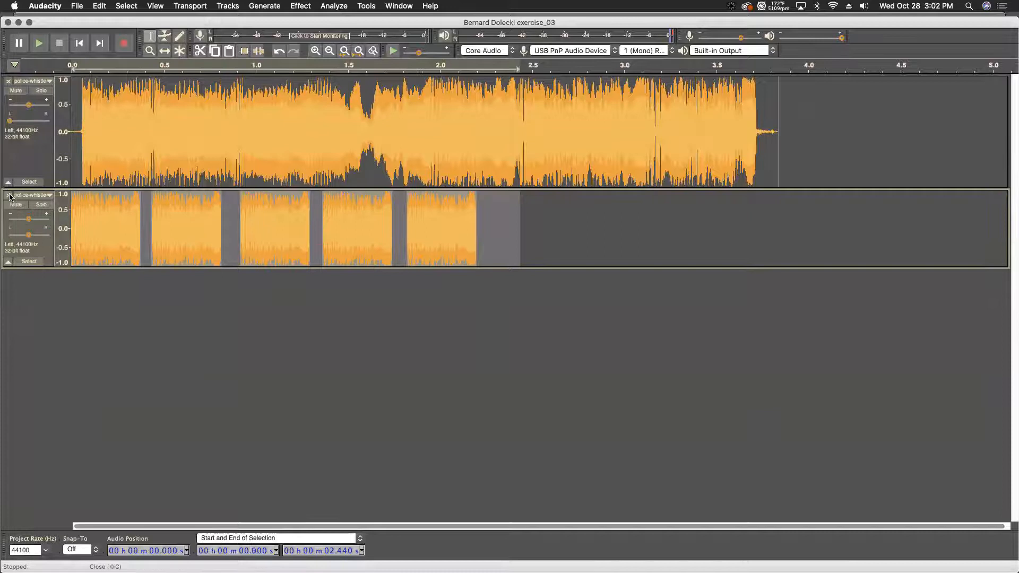
{"action": "left_click", "coordinate": [9, 196]}
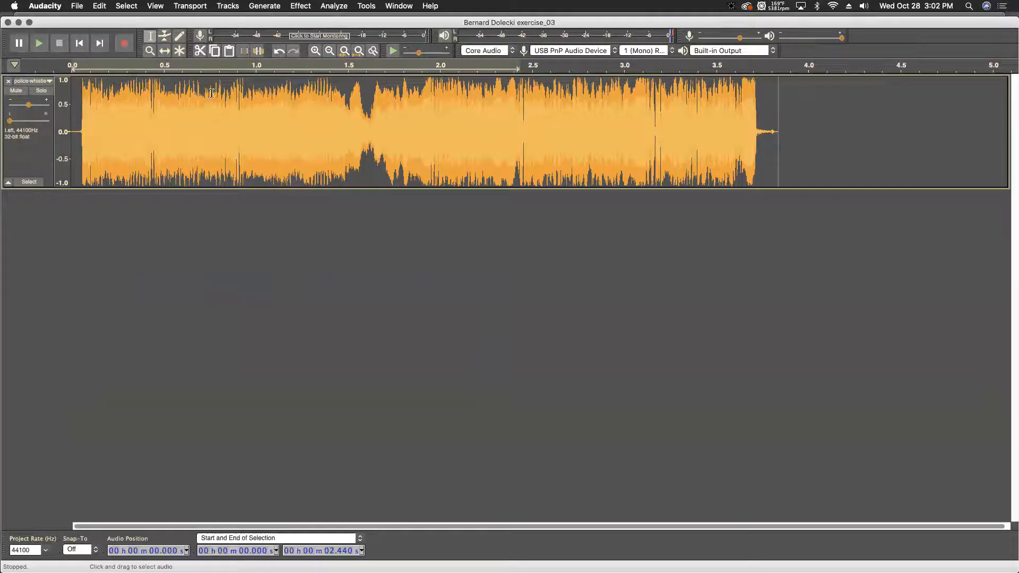
Step: Import the Fart-Common-Everyday-Fart MP3 from the miscellaneous sound clips folder into the project
{"action": "left_click", "coordinate": [82, 6]}
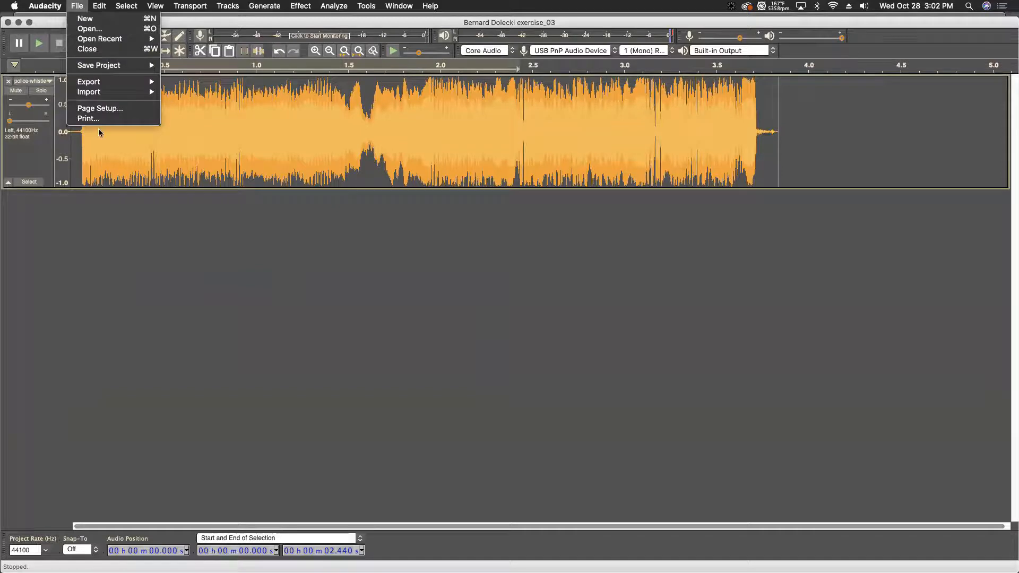
{"action": "mouse_move", "coordinate": [102, 92]}
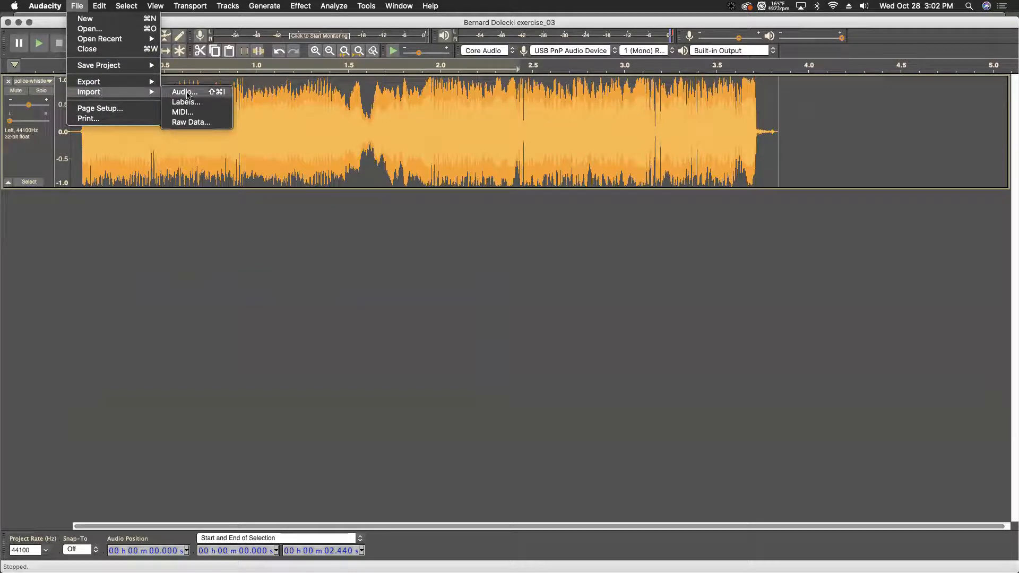
{"action": "left_click", "coordinate": [503, 388]}
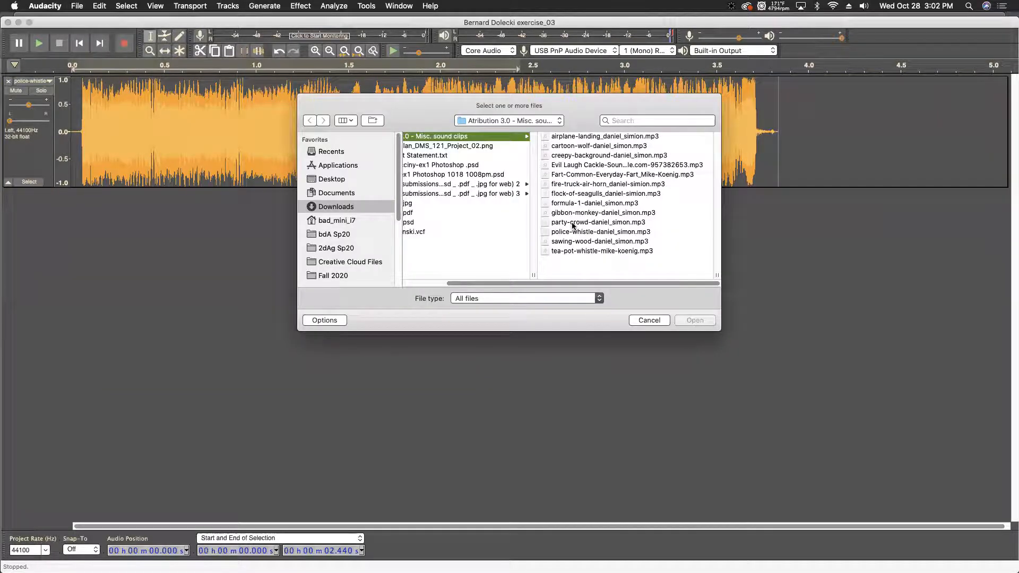
{"action": "left_click", "coordinate": [575, 223]}
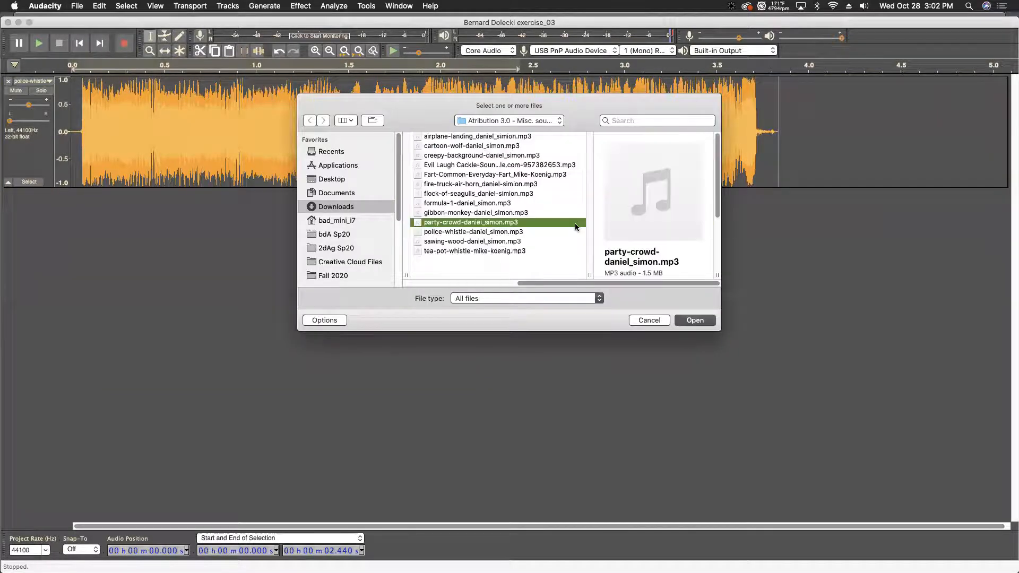
{"action": "left_click", "coordinate": [504, 175]}
{"action": "left_click", "coordinate": [693, 320]}
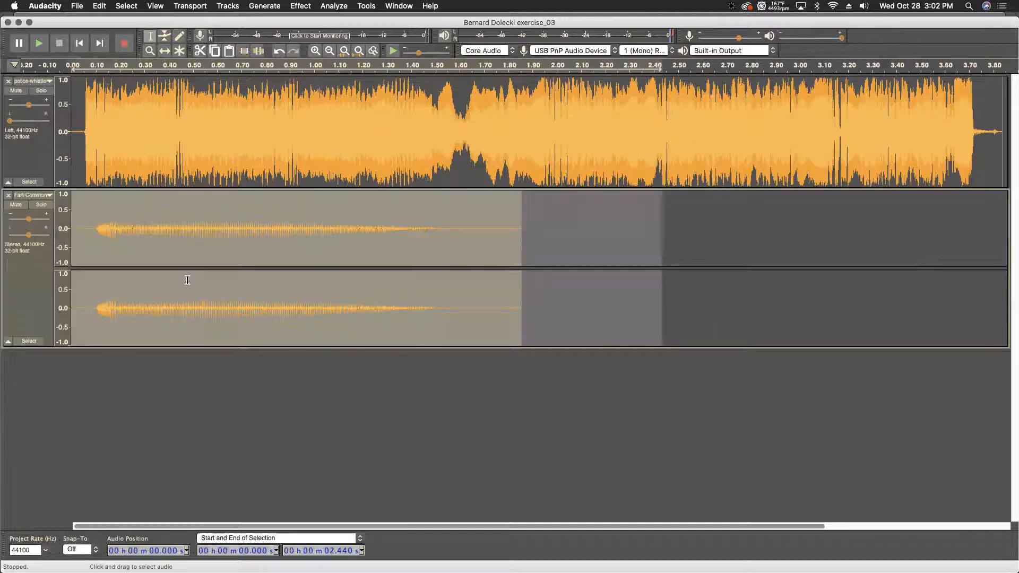
Step: Split the imported stereo track to mono and remove the lower of the two resulting tracks
{"action": "left_click", "coordinate": [329, 253]}
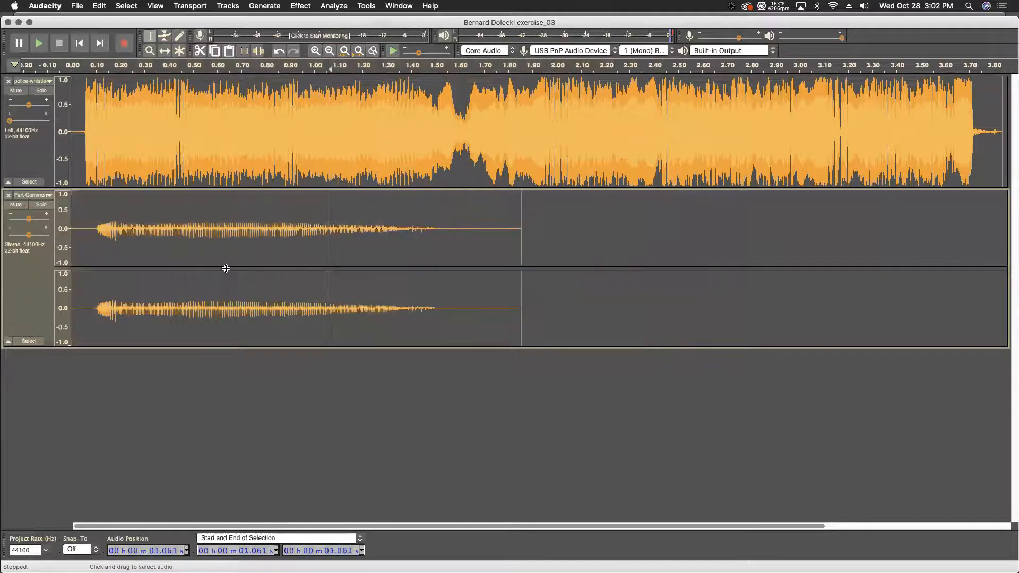
{"action": "left_click", "coordinate": [31, 195]}
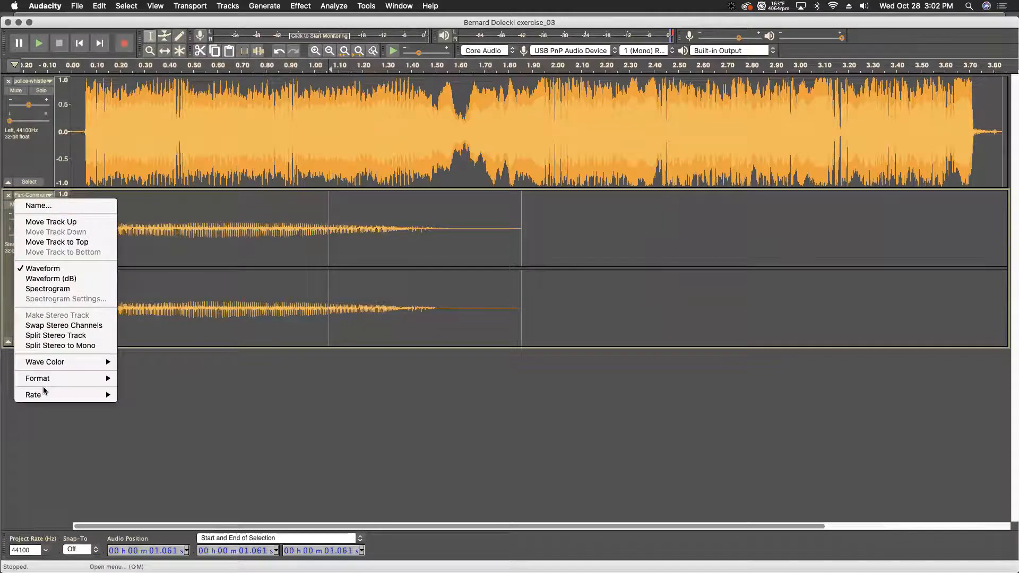
{"action": "left_click", "coordinate": [53, 346]}
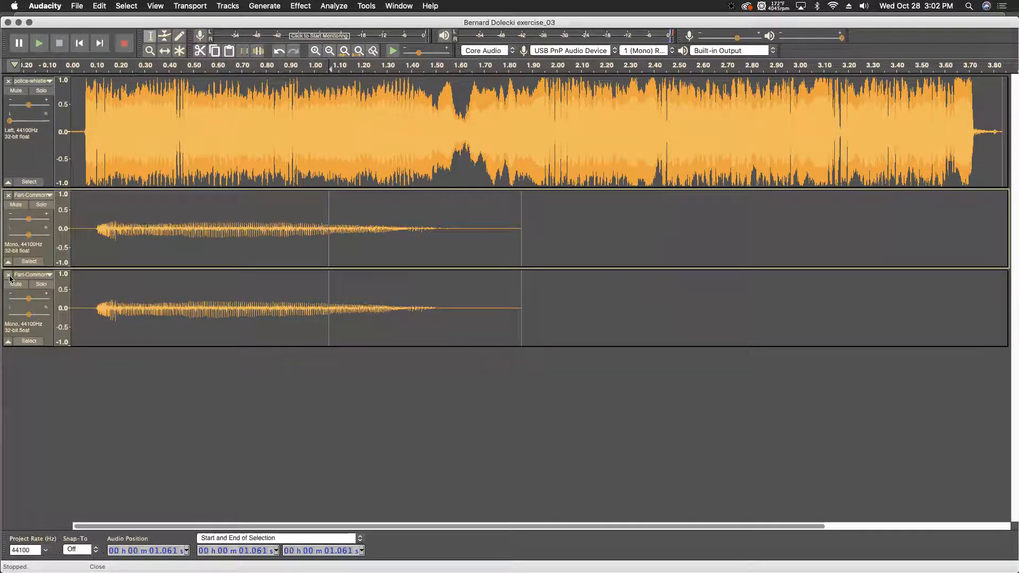
{"action": "left_click", "coordinate": [9, 276]}
Step: Pan the imported mono track fully to the right and play both tracks from the start
{"action": "left_click_drag", "start_coordinate": [29, 234], "coordinate": [49, 235]}
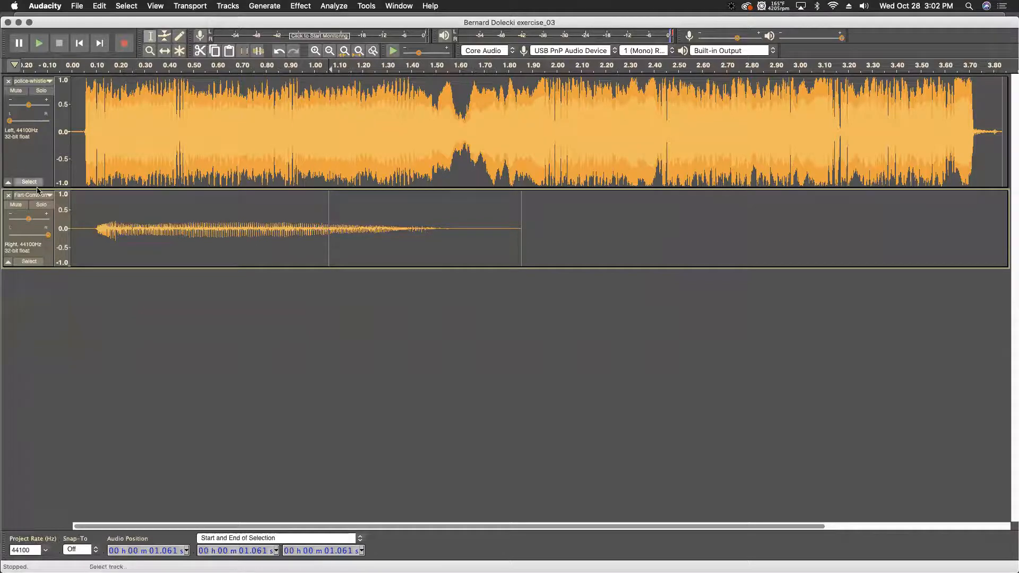
{"action": "left_click", "coordinate": [73, 234]}
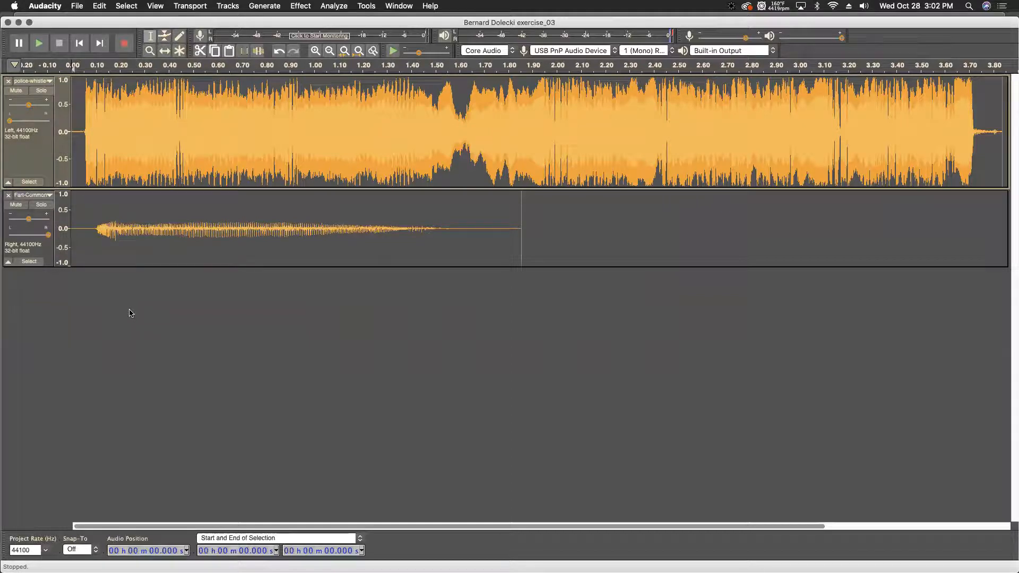
{"action": "key", "text": "space"}
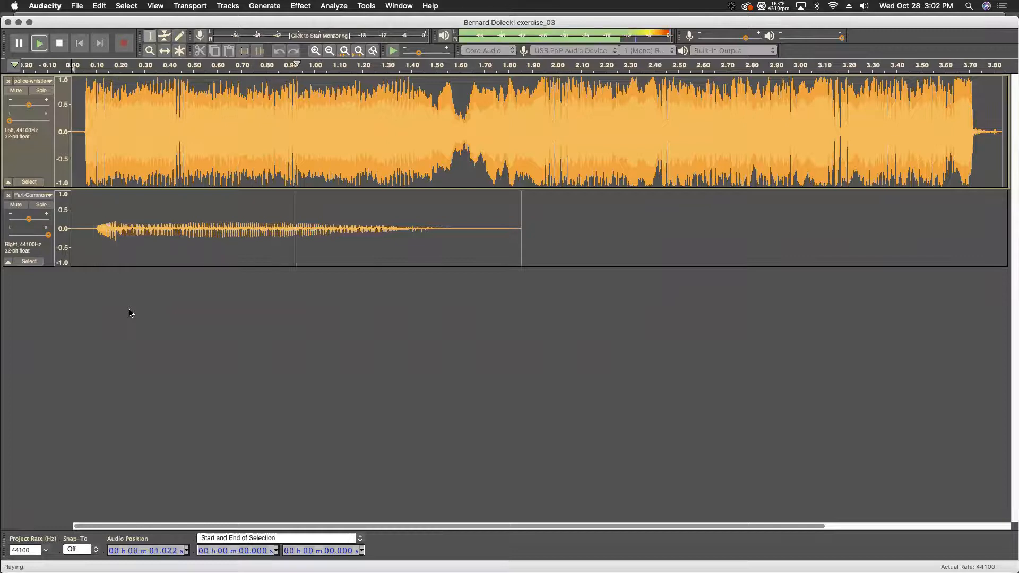
{"action": "key", "text": "space"}
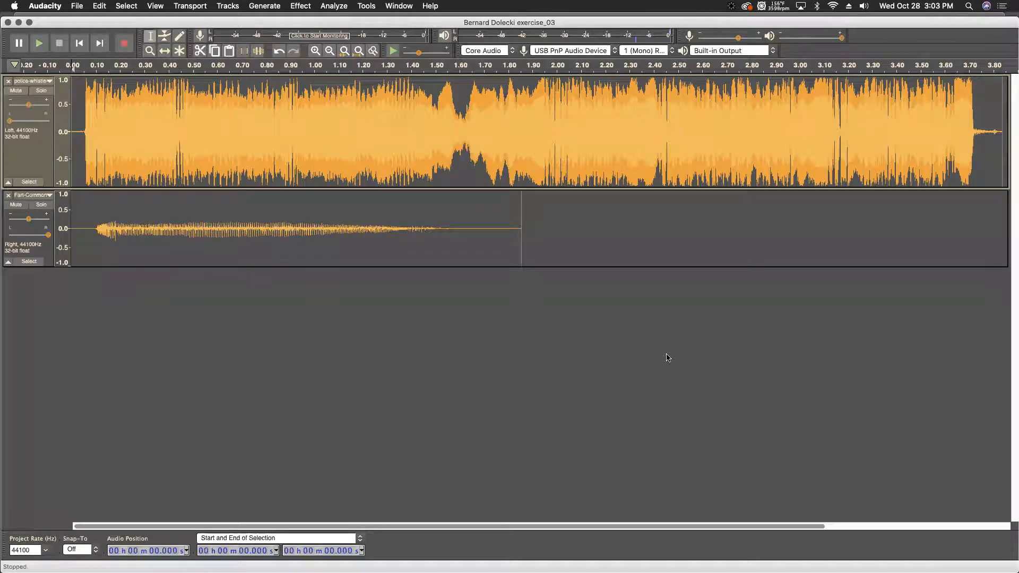
{"action": "key", "text": "space"}
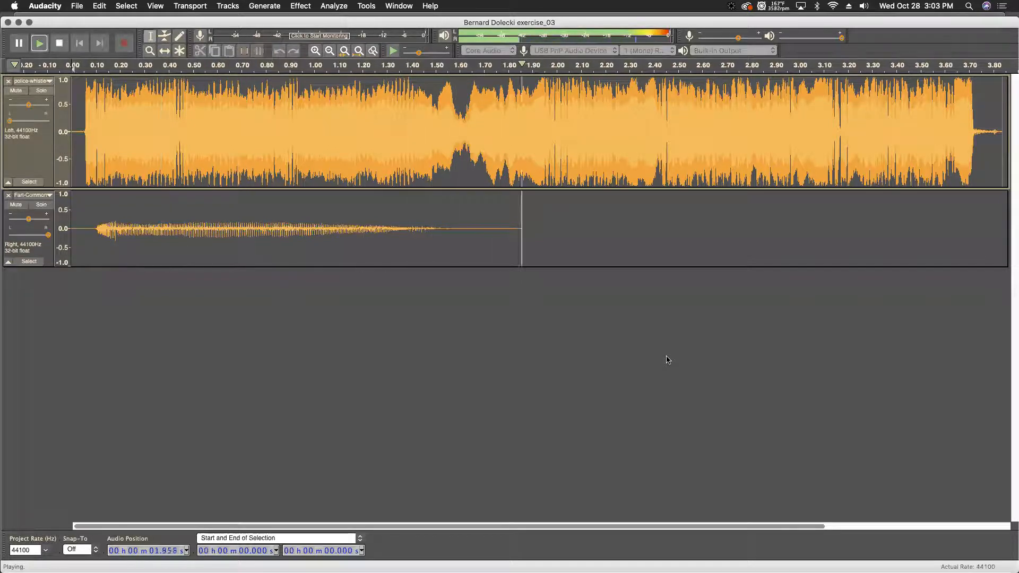
{"action": "key", "text": "space"}
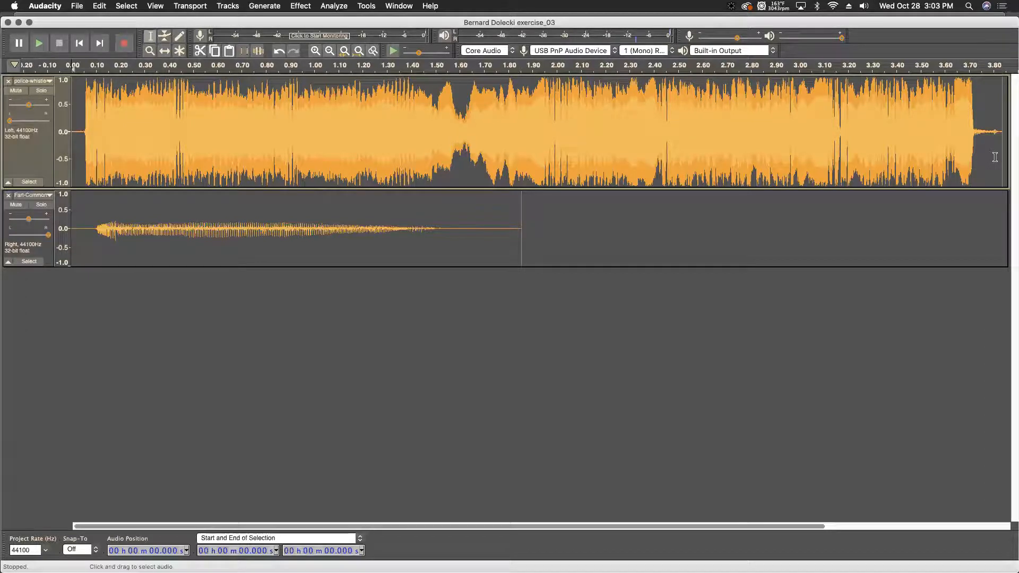
Step: Raise the system volume by several levels
{"action": "key", "text": "XF86AudioRaiseVolume"}
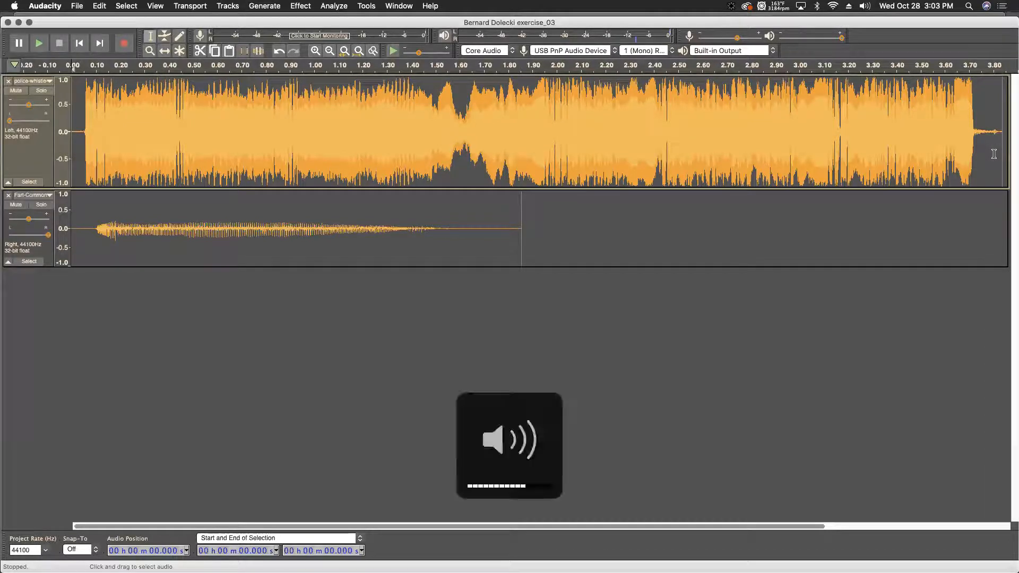
{"action": "key", "text": "XF86AudioRaiseVolume"}
{"action": "key", "text": "XF86AudioRaiseVolume"}
{"action": "key", "text": "XF86AudioRaiseVolume"}
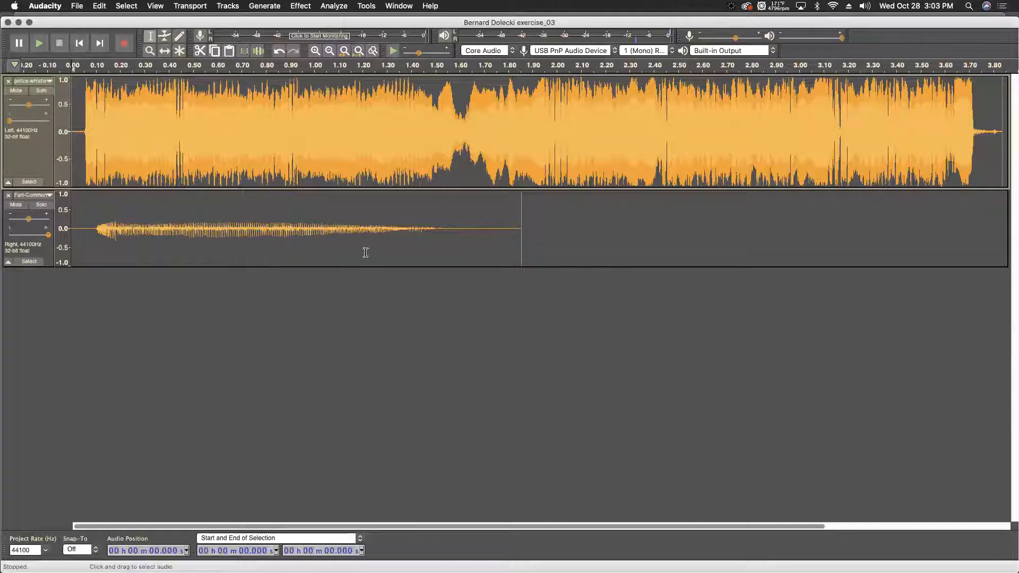
Step: Delete the police-whistle audio from about 1.617 s to its end and undo the deletion
{"action": "left_click_drag", "start_coordinate": [350, 153], "coordinate": [310, 146]}
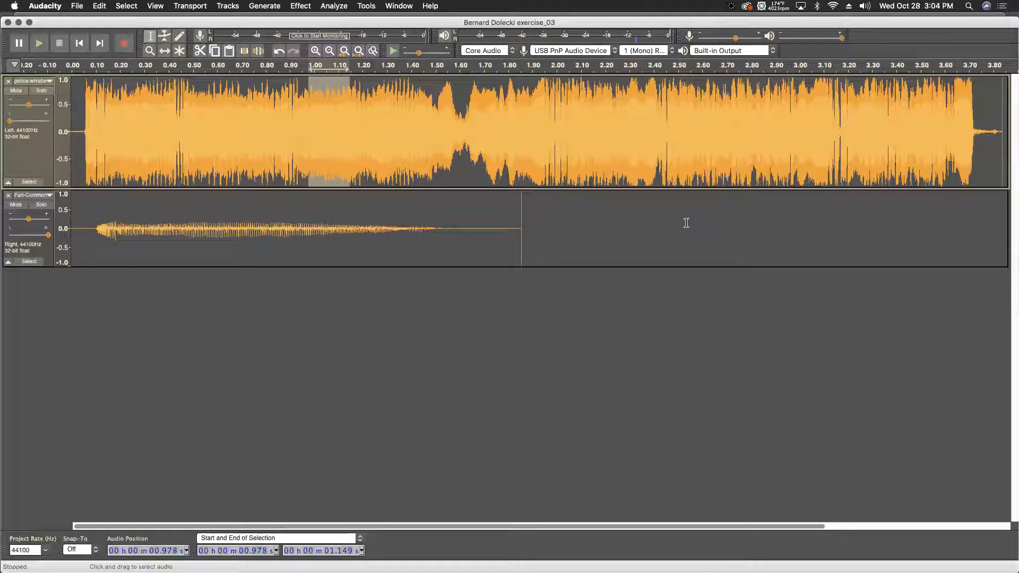
{"action": "left_click_drag", "start_coordinate": [465, 132], "coordinate": [1001, 137]}
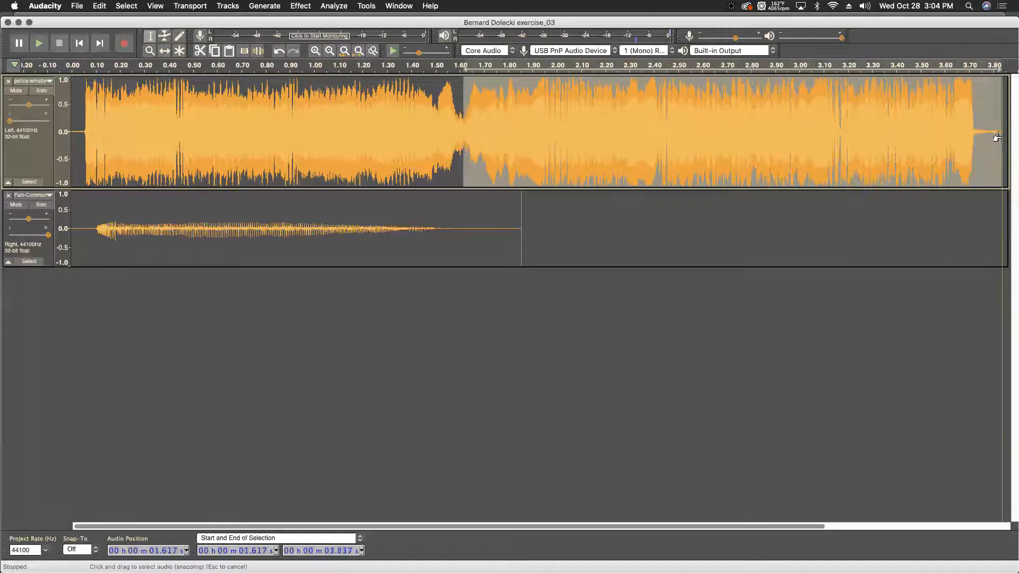
{"action": "key", "text": "Delete"}
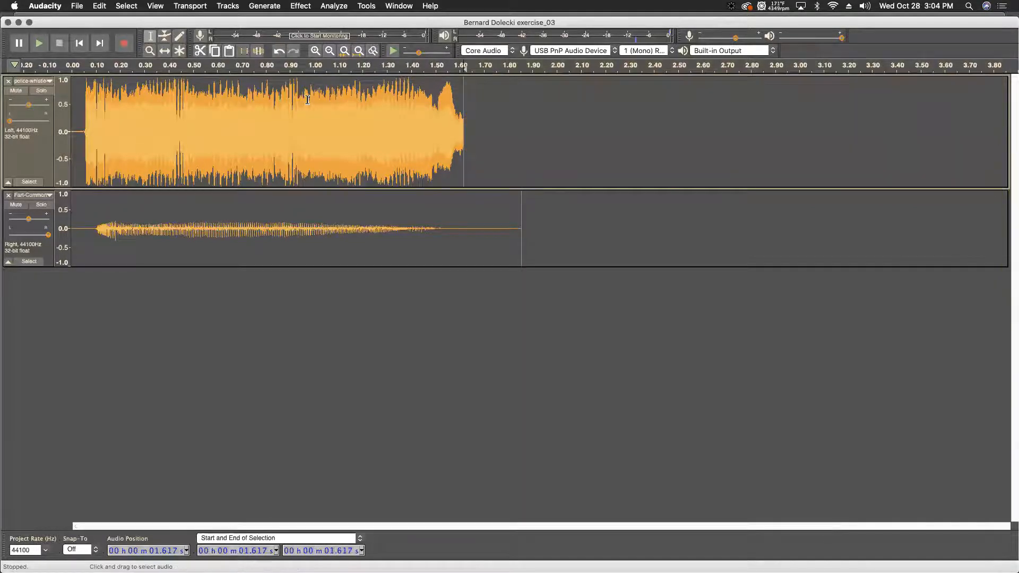
{"action": "key", "text": "super+z"}
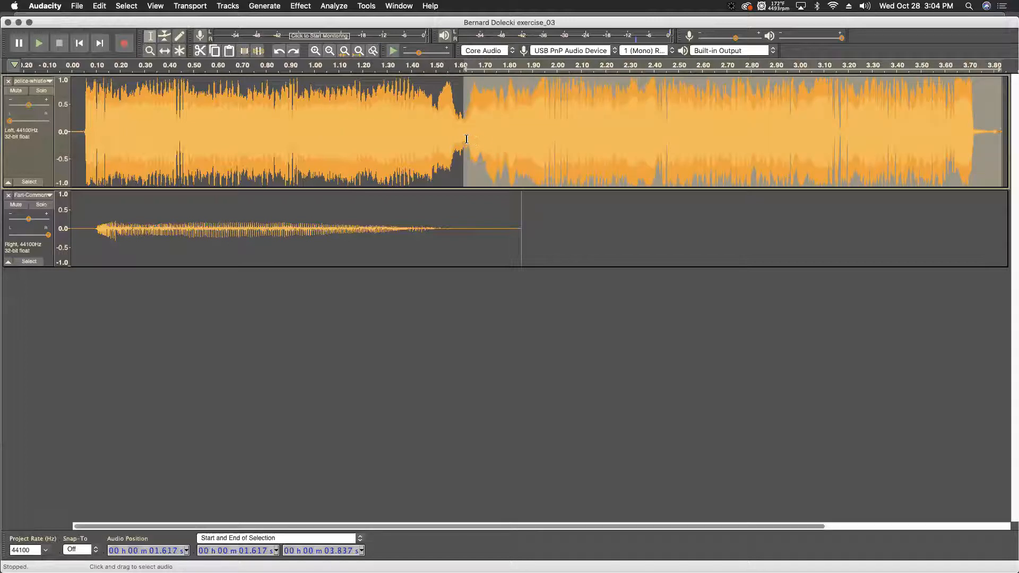
Step: Delete the police-whistle audio from about 1.623 s to the end of the clip
{"action": "left_click", "coordinate": [464, 138]}
{"action": "left_click_drag", "start_coordinate": [465, 138], "coordinate": [1012, 162]}
{"action": "key", "text": "Delete"}
{"action": "scroll", "coordinate": [499, 190], "scroll_direction": "left", "scroll_amount": 3}
{"action": "scroll", "coordinate": [273, 186], "scroll_direction": "left", "scroll_amount": 3}
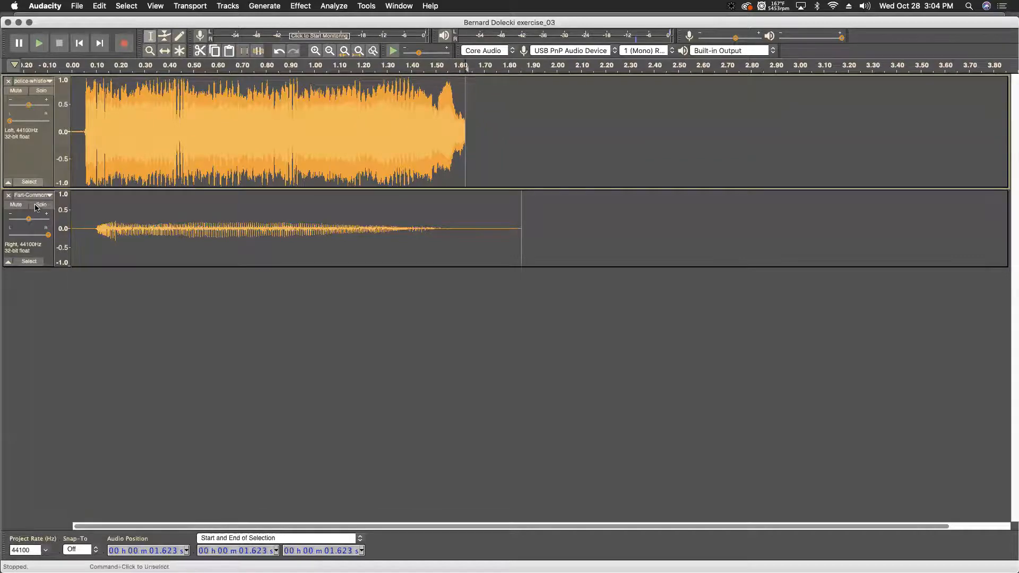
Step: Solo the police-whistle track and play it from about 0.028 s at full system volume
{"action": "left_click", "coordinate": [41, 91]}
{"action": "left_click", "coordinate": [78, 95]}
{"action": "key", "text": "XF86AudioRaiseVolume"}
{"action": "key", "text": "space"}
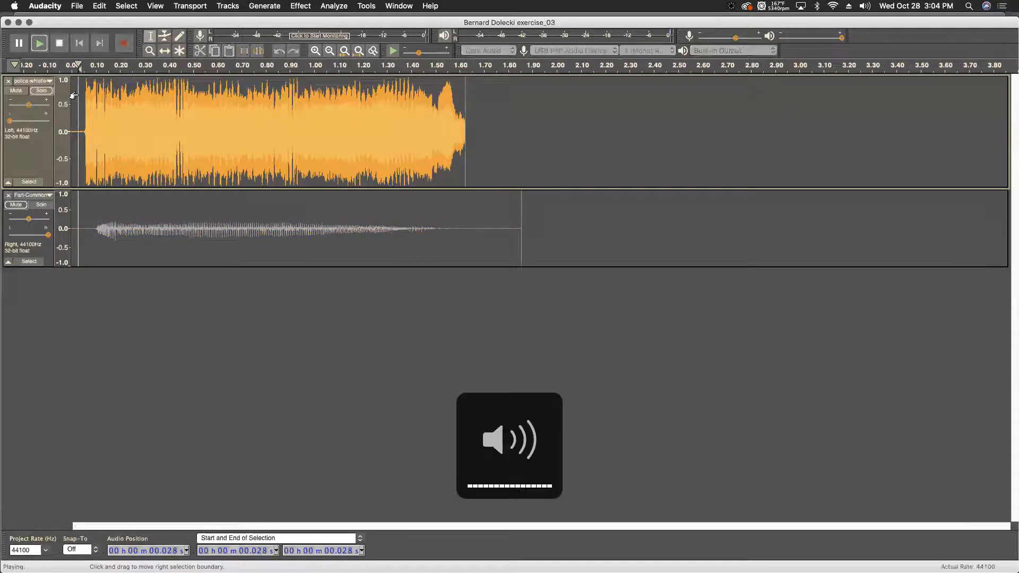
{"action": "key", "text": "space"}
{"action": "key", "text": "space"}
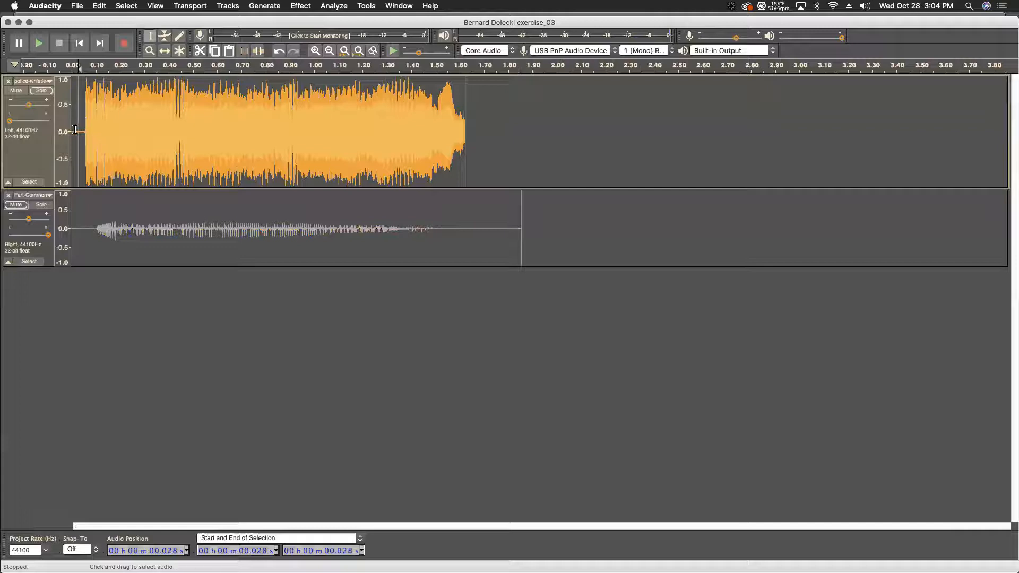
Step: Examine the full list of available effects with the cursor placed after the whistle clip at about 1.724 s
{"action": "left_click_drag", "start_coordinate": [73, 130], "coordinate": [466, 144]}
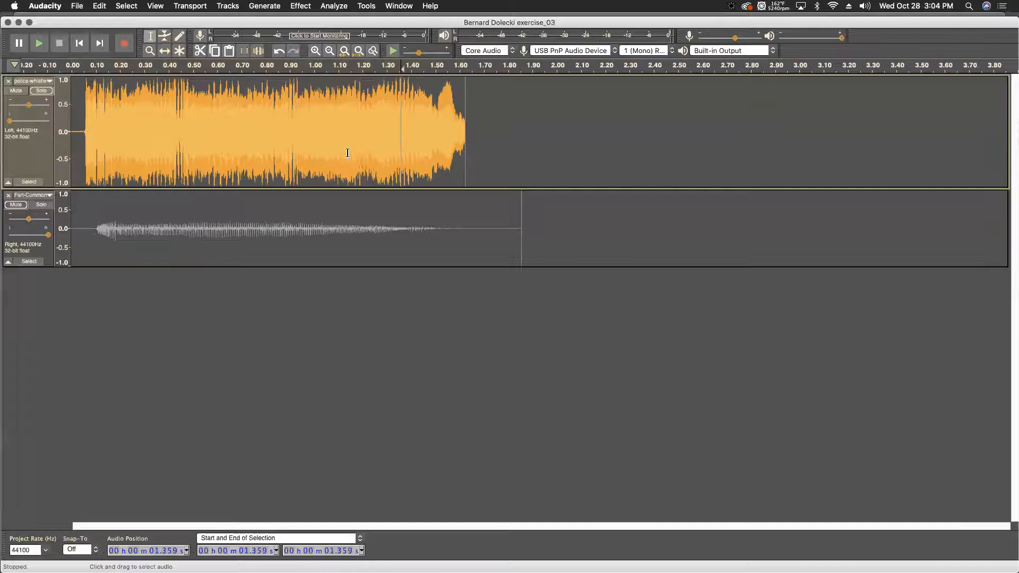
{"action": "left_click", "coordinate": [460, 204]}
{"action": "left_click", "coordinate": [489, 149]}
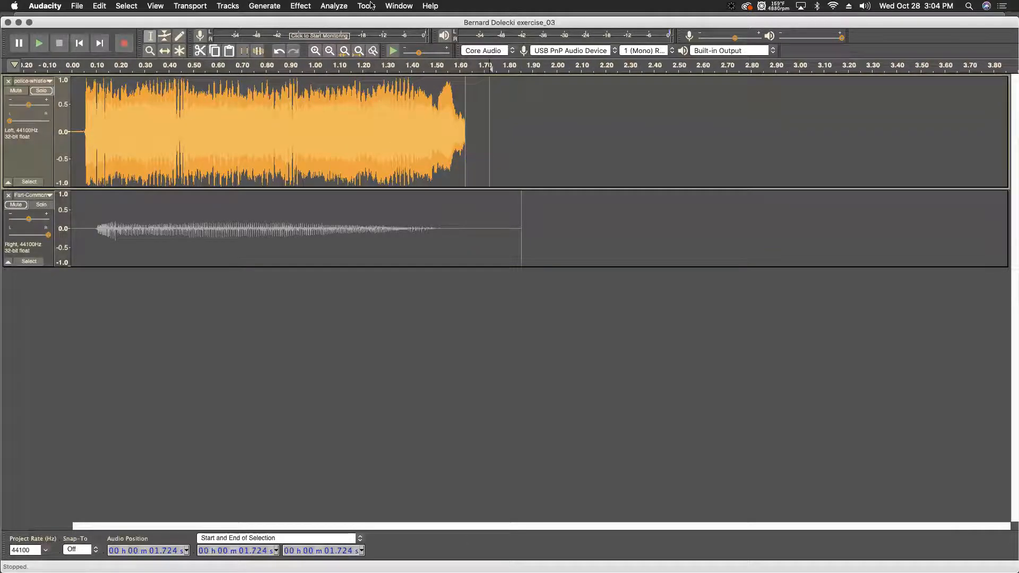
{"action": "left_click", "coordinate": [295, 5]}
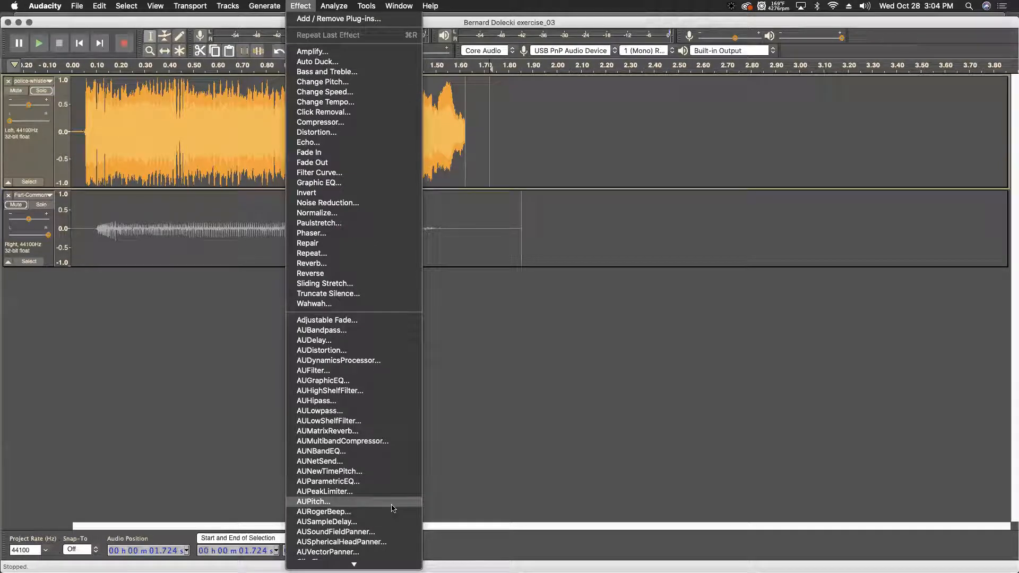
{"action": "scroll", "coordinate": [392, 508], "scroll_direction": "down", "scroll_amount": 5}
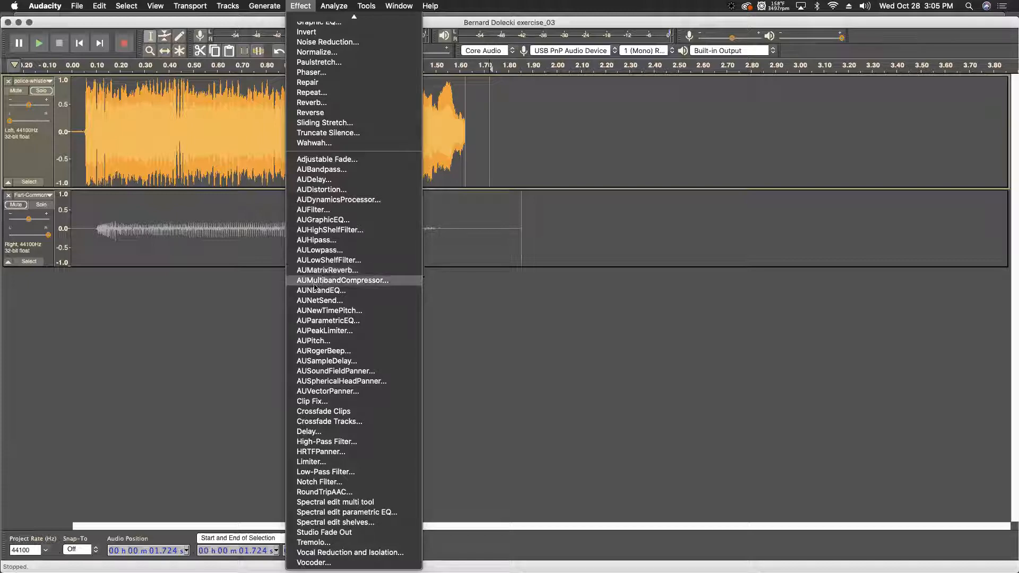
{"action": "scroll", "coordinate": [313, 292], "scroll_direction": "up", "scroll_amount": 5}
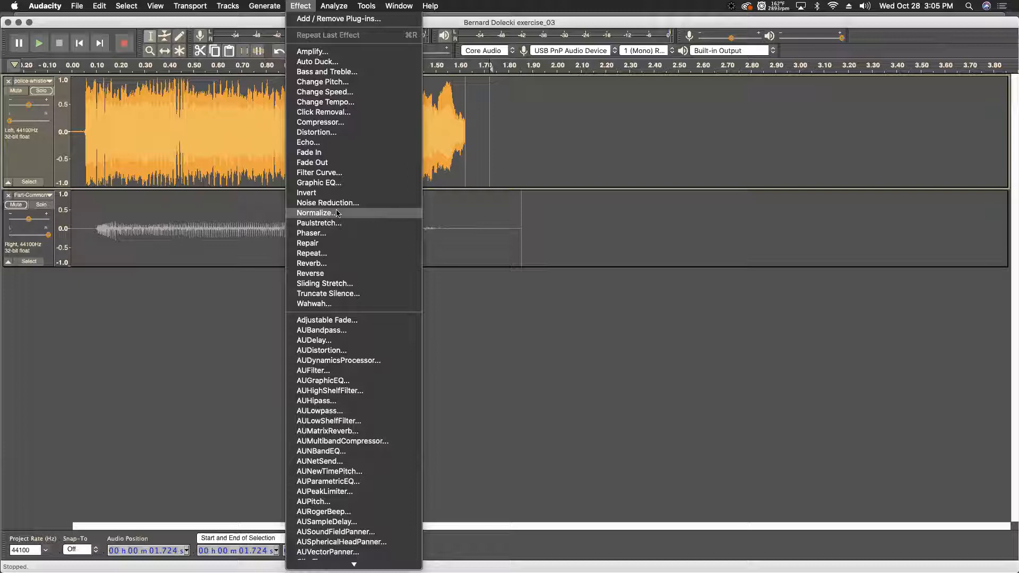
Step: Preview the Phaser effect with its default settings from the cursor position and close it without applying
{"action": "left_click", "coordinate": [324, 236]}
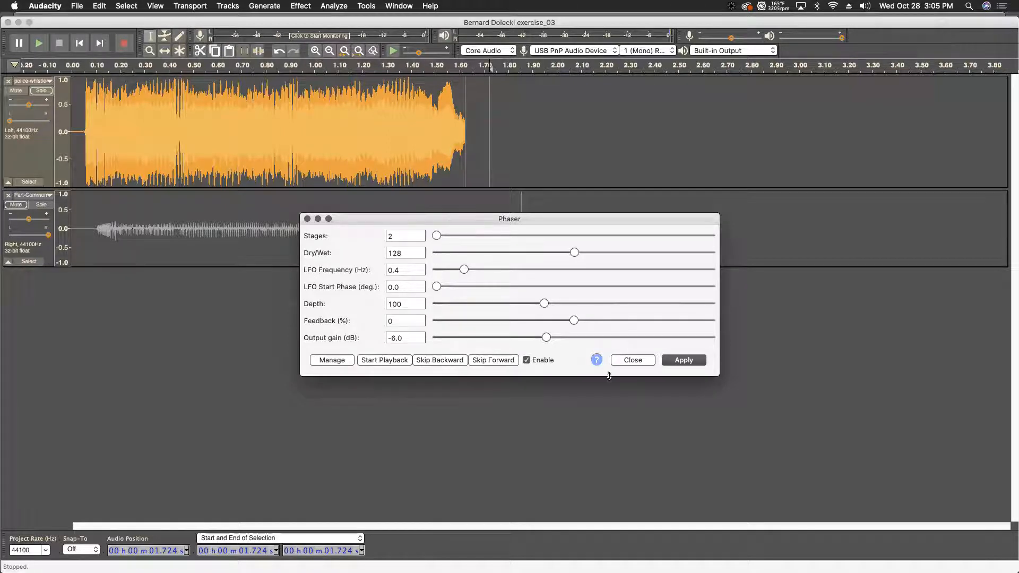
{"action": "left_click", "coordinate": [373, 361]}
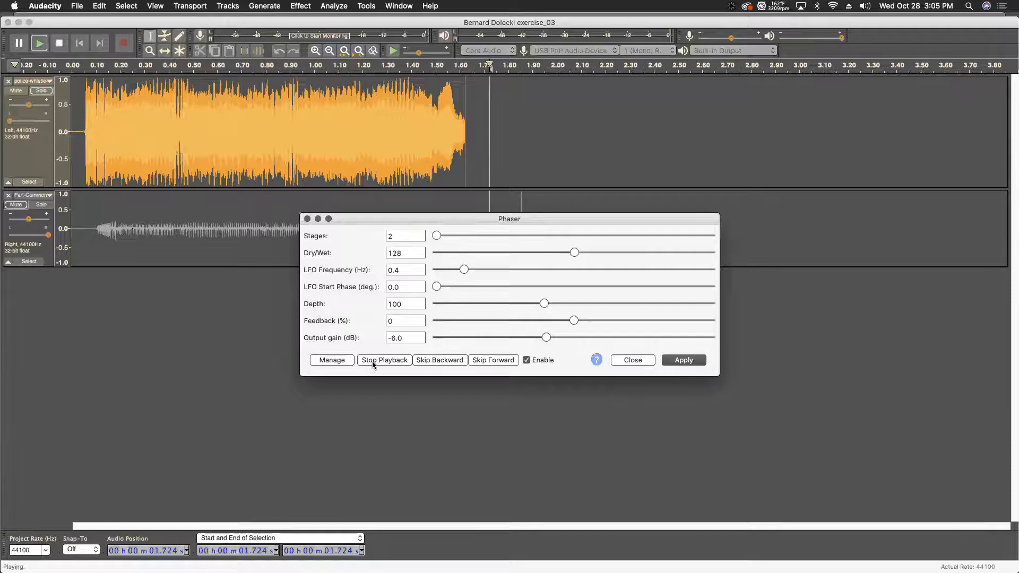
{"action": "left_click", "coordinate": [645, 361]}
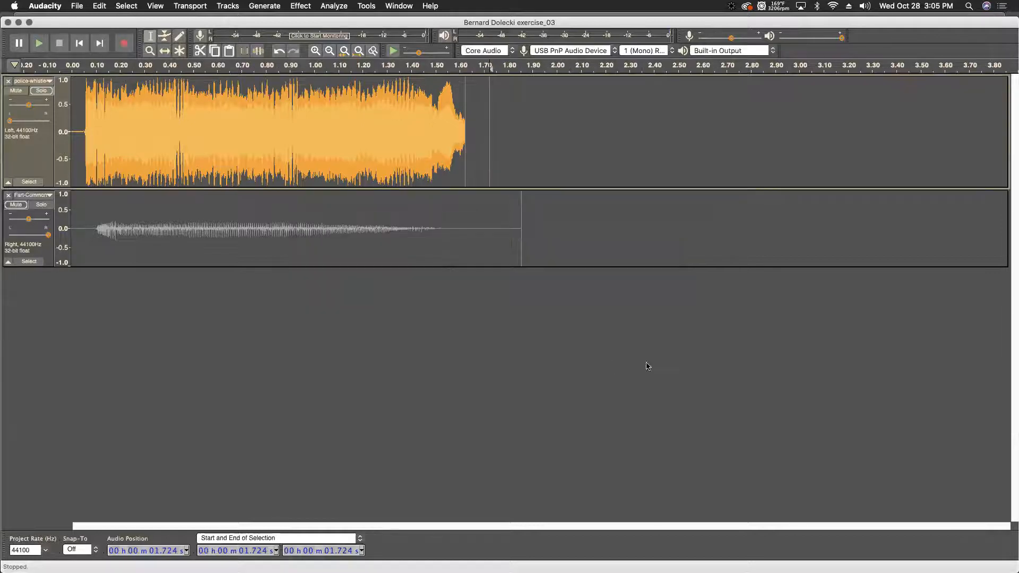
Step: Preview the Phaser effect with its default settings from about 0.610 s in the police-whistle clip
{"action": "left_click", "coordinate": [219, 114]}
{"action": "left_click", "coordinate": [293, 6]}
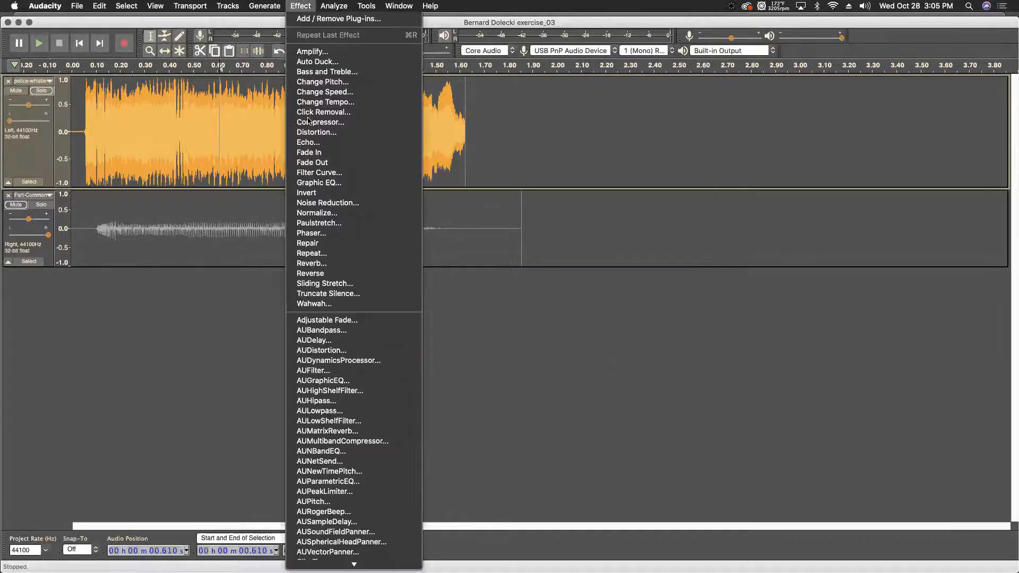
{"action": "left_click", "coordinate": [311, 233]}
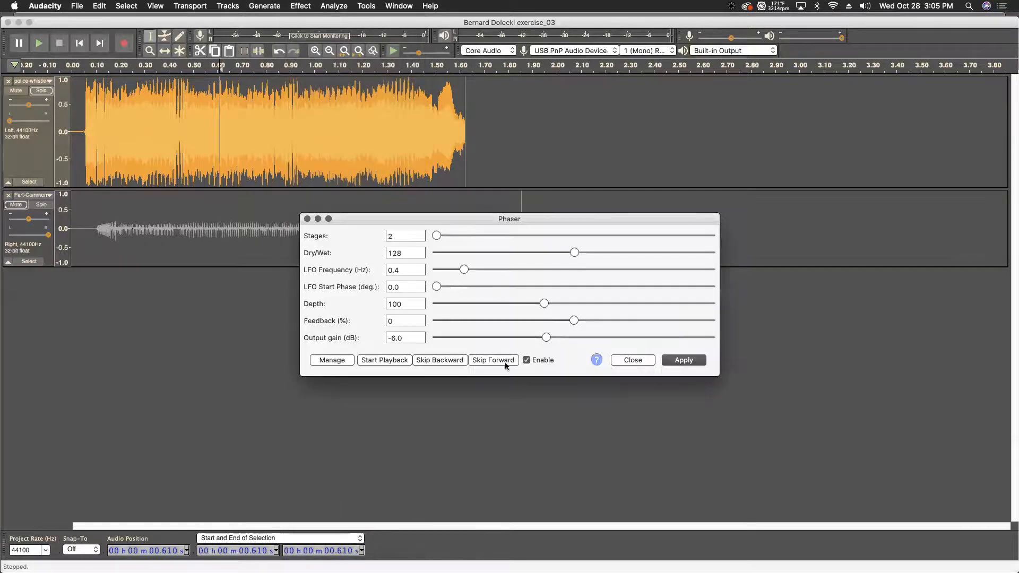
{"action": "left_click", "coordinate": [387, 361]}
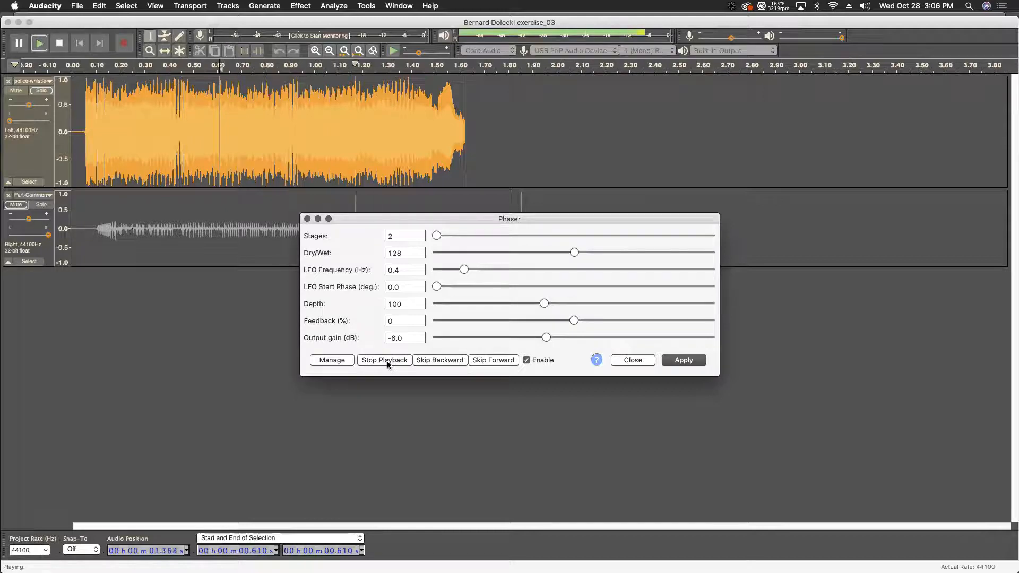
Step: Set the Phaser to 14 stages, depth 225, feedback 50%, output gain 27 dB and LFO frequency 1.2 Hz, previewing the sound
{"action": "left_click_drag", "start_coordinate": [436, 235], "coordinate": [586, 235]}
{"action": "left_click", "coordinate": [384, 360]}
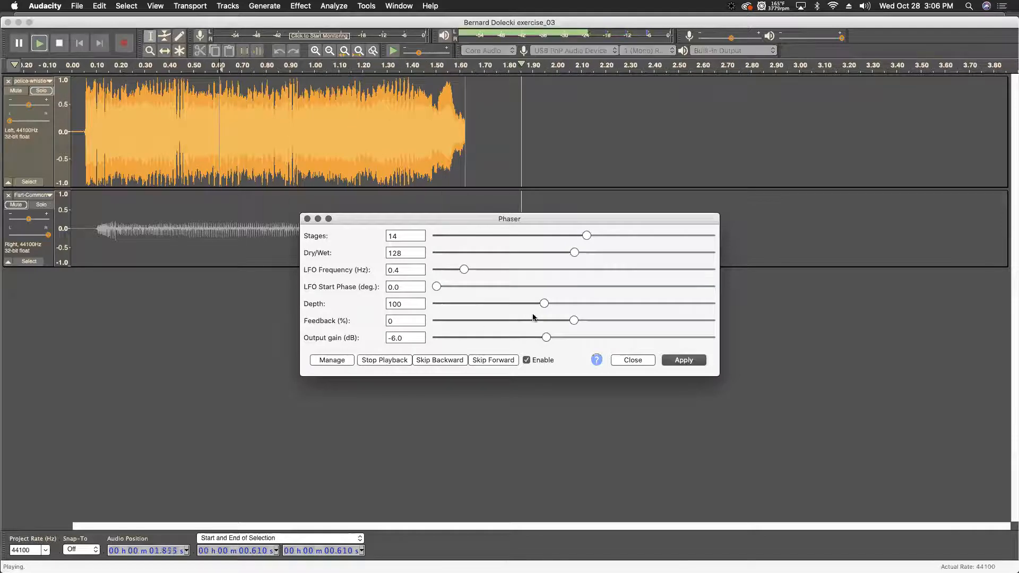
{"action": "left_click_drag", "start_coordinate": [544, 303], "coordinate": [679, 303]}
{"action": "left_click_drag", "start_coordinate": [574, 319], "coordinate": [642, 319]}
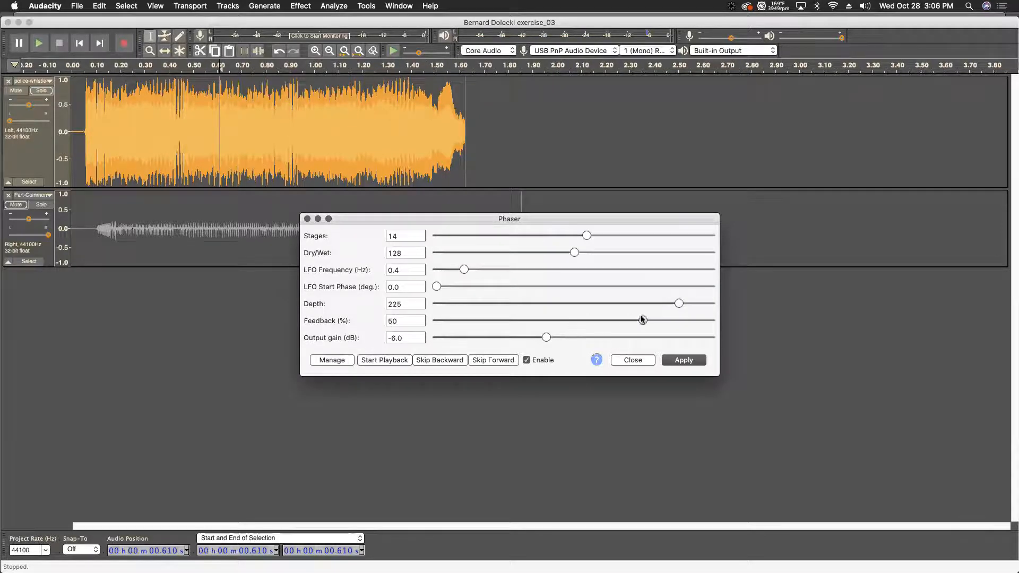
{"action": "left_click_drag", "start_coordinate": [546, 338], "coordinate": [697, 338]}
{"action": "left_click_drag", "start_coordinate": [464, 268], "coordinate": [519, 269]}
{"action": "left_click", "coordinate": [386, 361]}
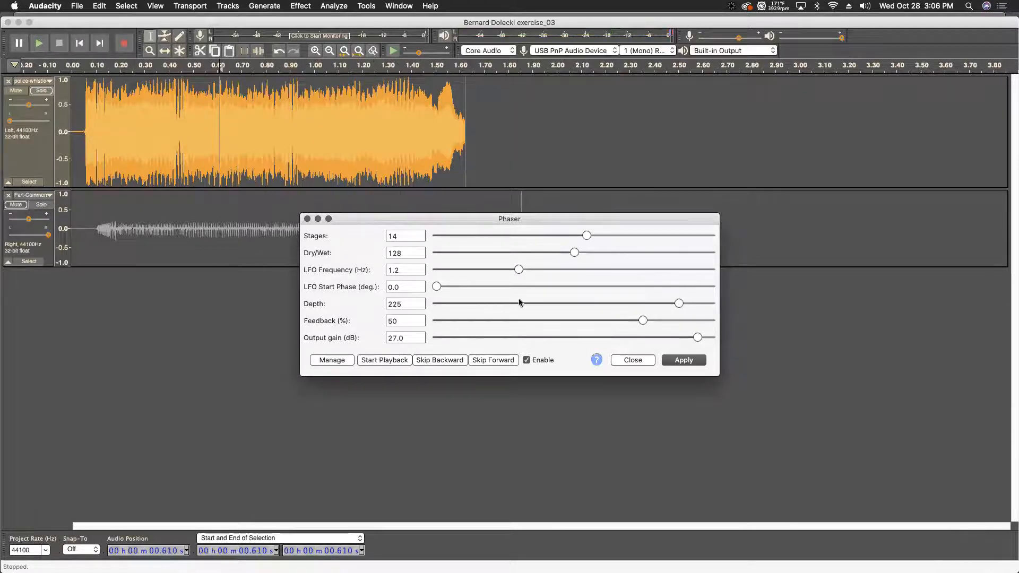
Step: Set the Phaser's LFO start phase to 20 degrees, dry/wet to 255 and stages to 4, and preview it at a higher system volume
{"action": "left_click_drag", "start_coordinate": [438, 286], "coordinate": [452, 286]}
{"action": "left_click_drag", "start_coordinate": [573, 252], "coordinate": [710, 253]}
{"action": "left_click_drag", "start_coordinate": [592, 235], "coordinate": [468, 232]}
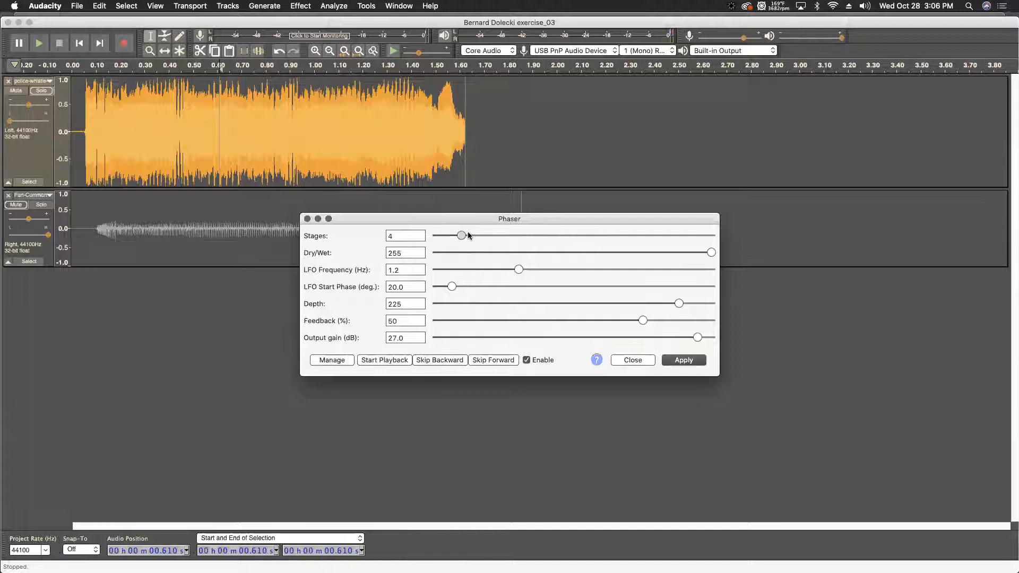
{"action": "left_click", "coordinate": [377, 361]}
{"action": "key", "text": "XF86AudioRaiseVolume"}
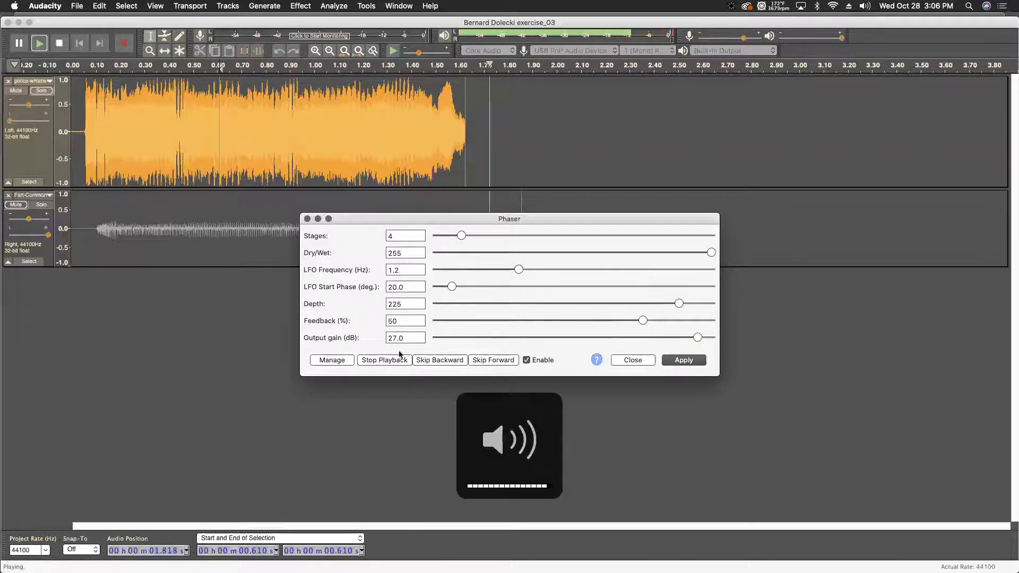
Step: Preview the Phaser with 22 stages and set its feedback to 0%
{"action": "left_click_drag", "start_coordinate": [461, 235], "coordinate": [686, 235]}
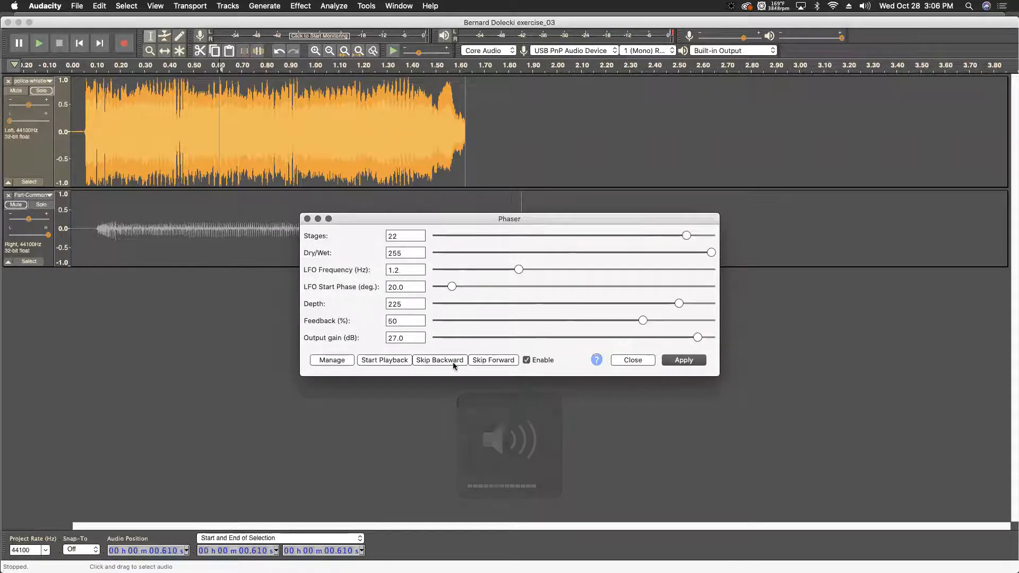
{"action": "left_click", "coordinate": [393, 360]}
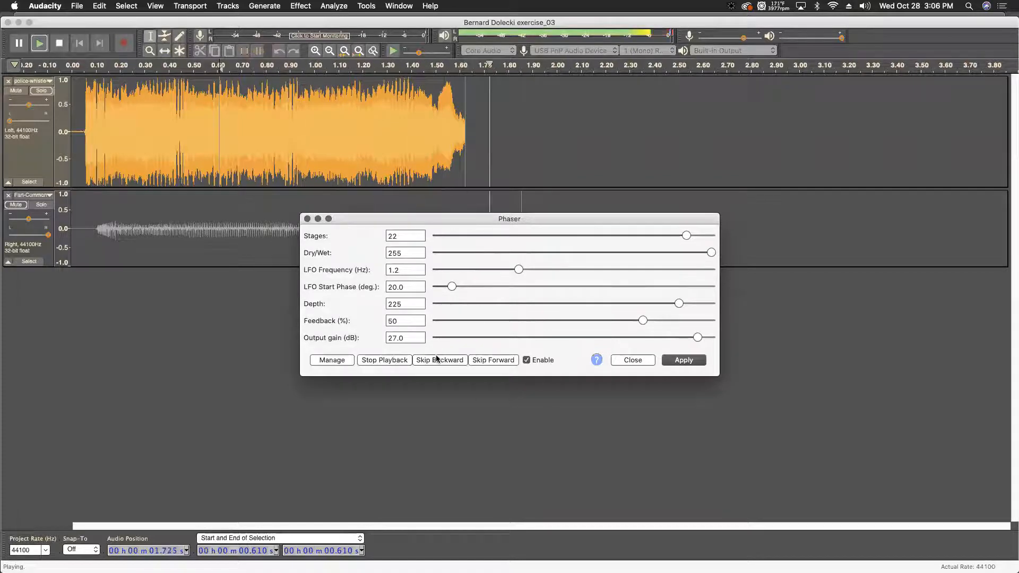
{"action": "left_click_drag", "start_coordinate": [643, 320], "coordinate": [573, 320]}
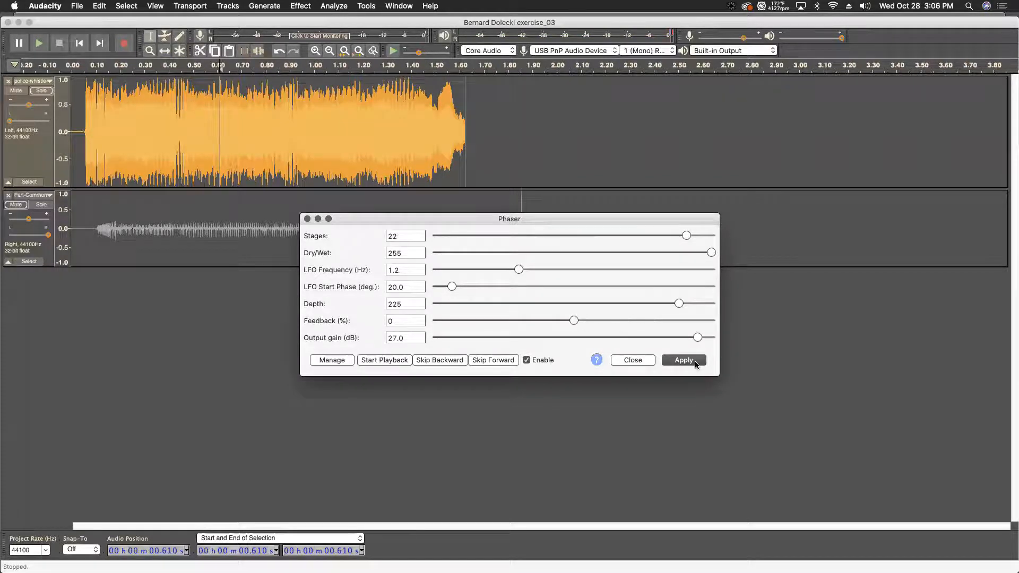
Step: Try to apply the Phaser with only the cursor placed in the whistle clip, and close its settings
{"action": "left_click", "coordinate": [683, 360]}
{"action": "left_click", "coordinate": [615, 312]}
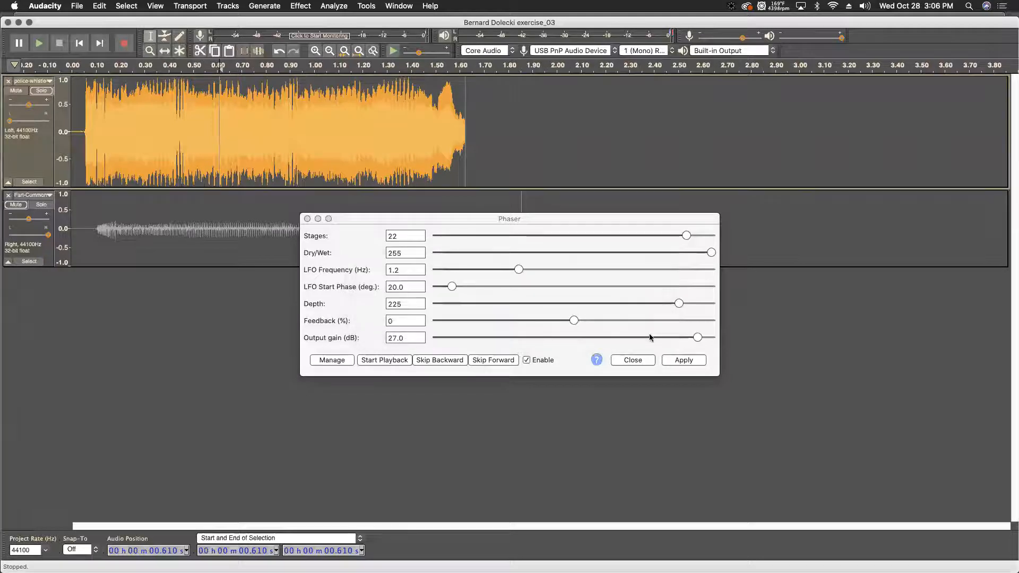
{"action": "left_click", "coordinate": [682, 360]}
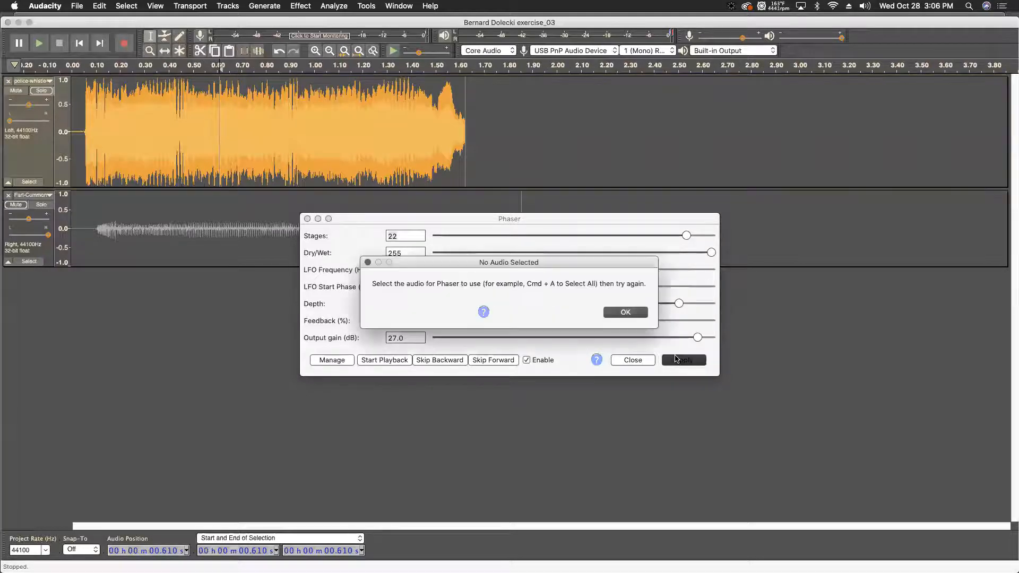
{"action": "left_click", "coordinate": [626, 313]}
{"action": "left_click", "coordinate": [640, 361]}
Step: Select the whole police-whistle clip from 0 to about 1.623 s and preview the Phaser on it with its current settings
{"action": "left_click", "coordinate": [122, 120]}
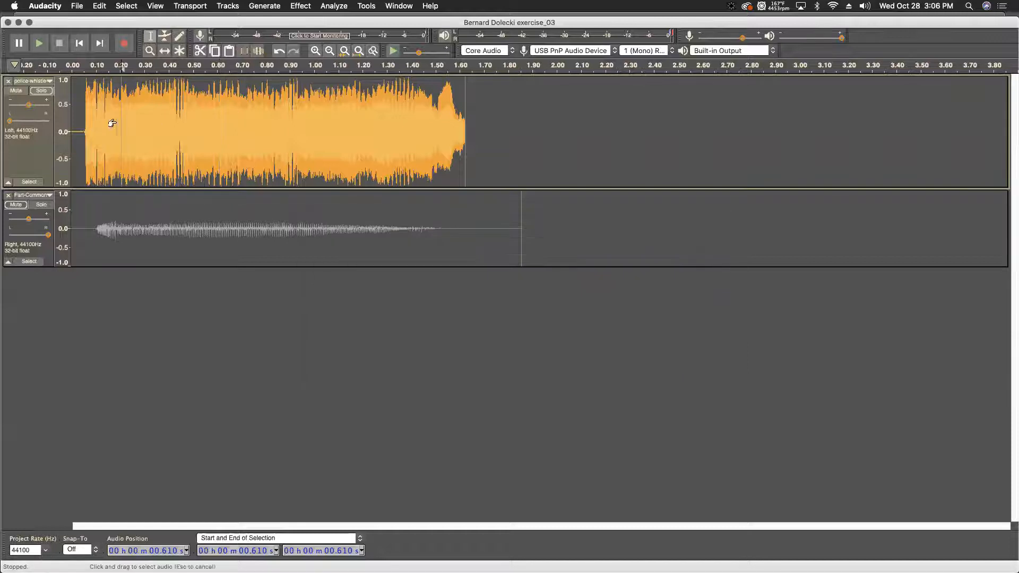
{"action": "left_click_drag", "start_coordinate": [71, 119], "coordinate": [466, 135]}
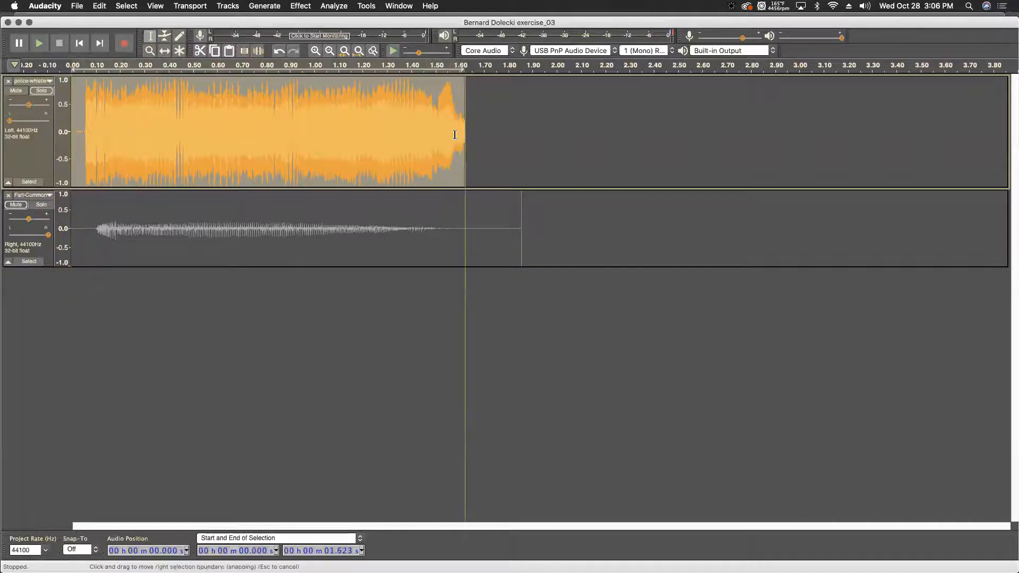
{"action": "left_click", "coordinate": [300, 6]}
{"action": "left_click", "coordinate": [357, 233]}
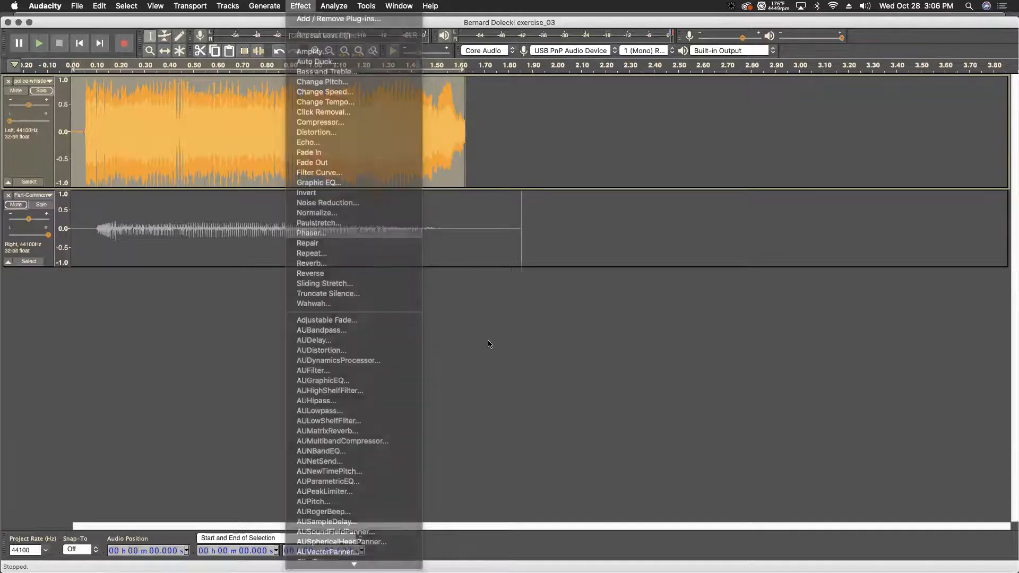
{"action": "left_click", "coordinate": [390, 362]}
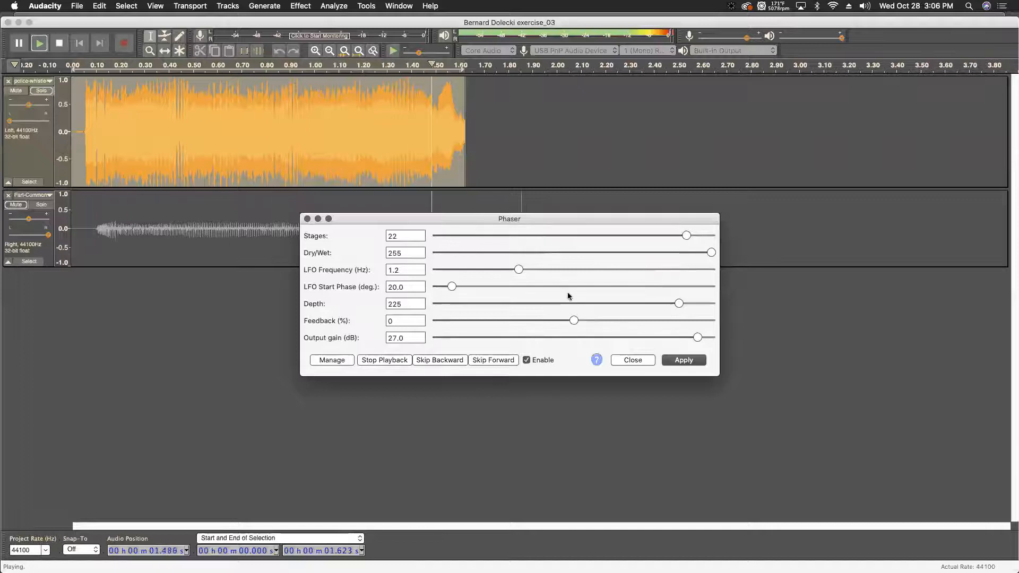
Step: Set the Phaser's feedback to 100% and output gain to -11 dB, and apply it to the selected whistle clip
{"action": "left_click_drag", "start_coordinate": [573, 321], "coordinate": [745, 337]}
{"action": "left_click", "coordinate": [406, 360]}
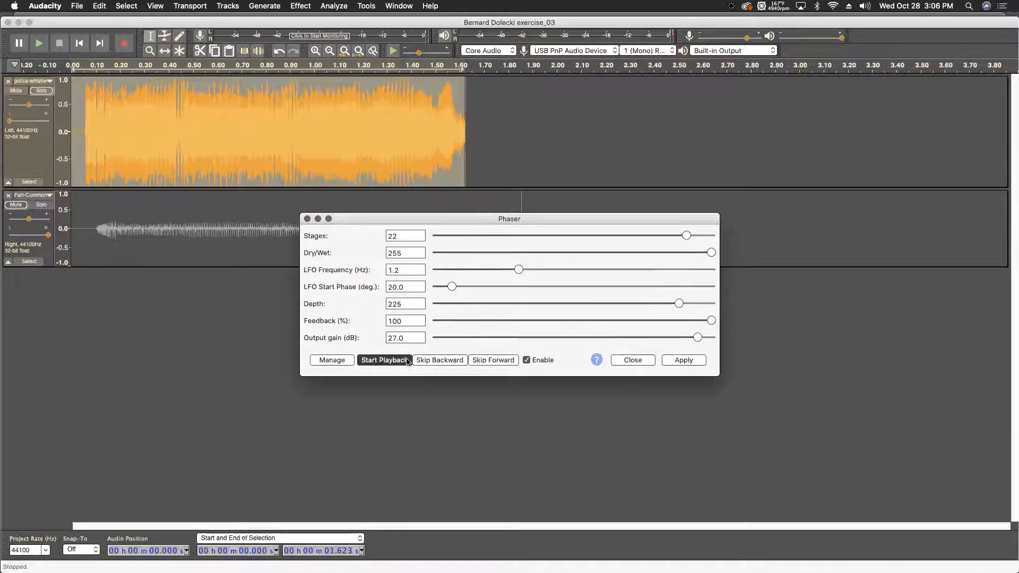
{"action": "left_click", "coordinate": [682, 364]}
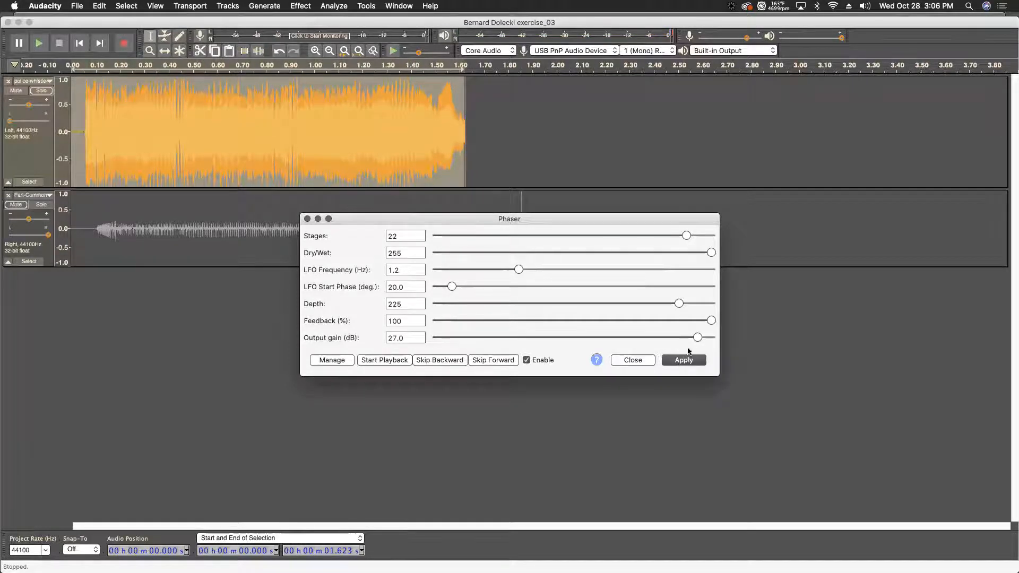
{"action": "left_click_drag", "start_coordinate": [697, 337], "coordinate": [522, 340]}
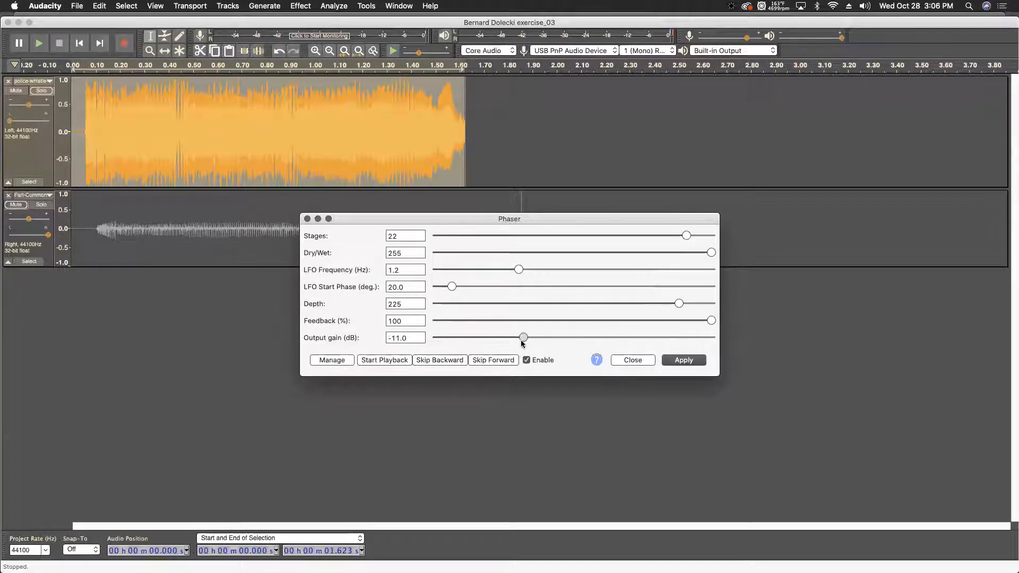
{"action": "left_click", "coordinate": [390, 359]}
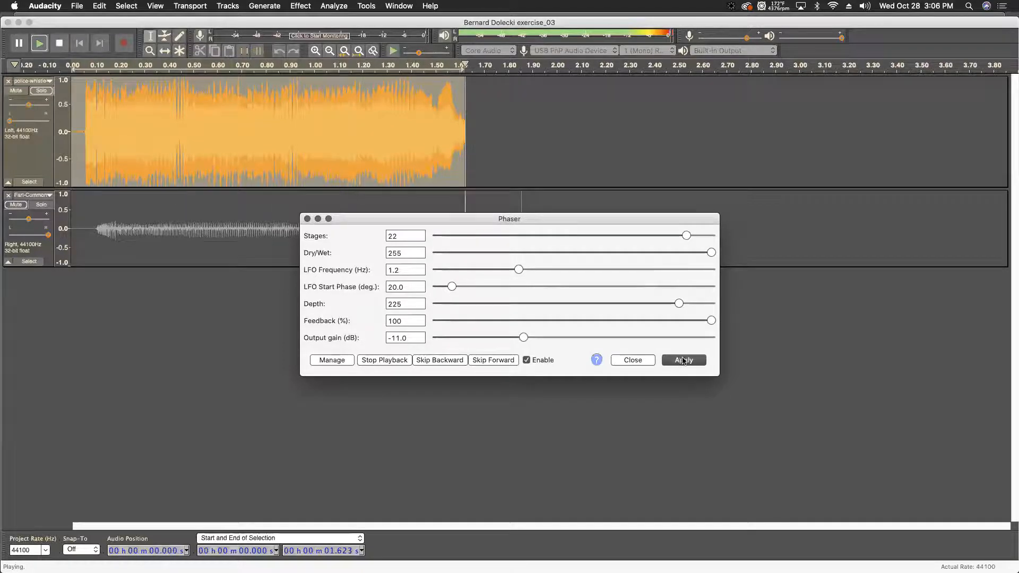
{"action": "left_click", "coordinate": [684, 361]}
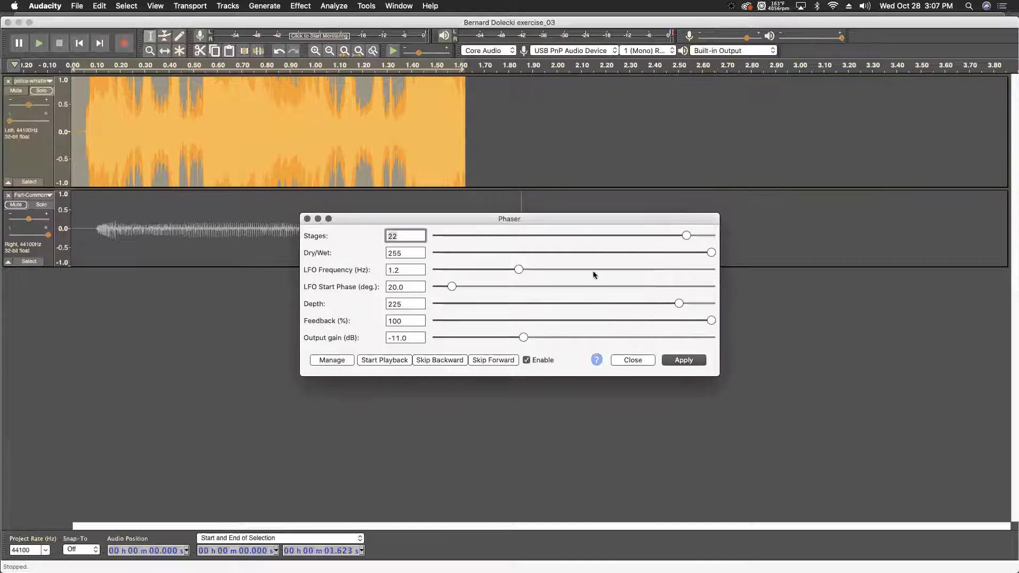
{"action": "left_click", "coordinate": [306, 219]}
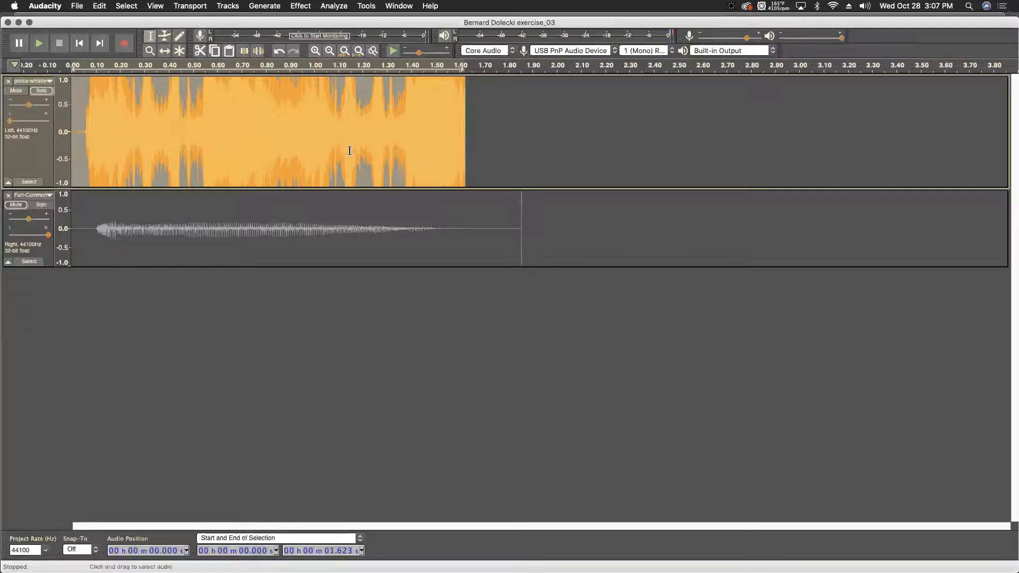
Step: Undo the Phaser on the whistle clip and reapply it with the output gain set to -29 dB
{"action": "key", "text": "space"}
{"action": "key", "text": "super+z"}
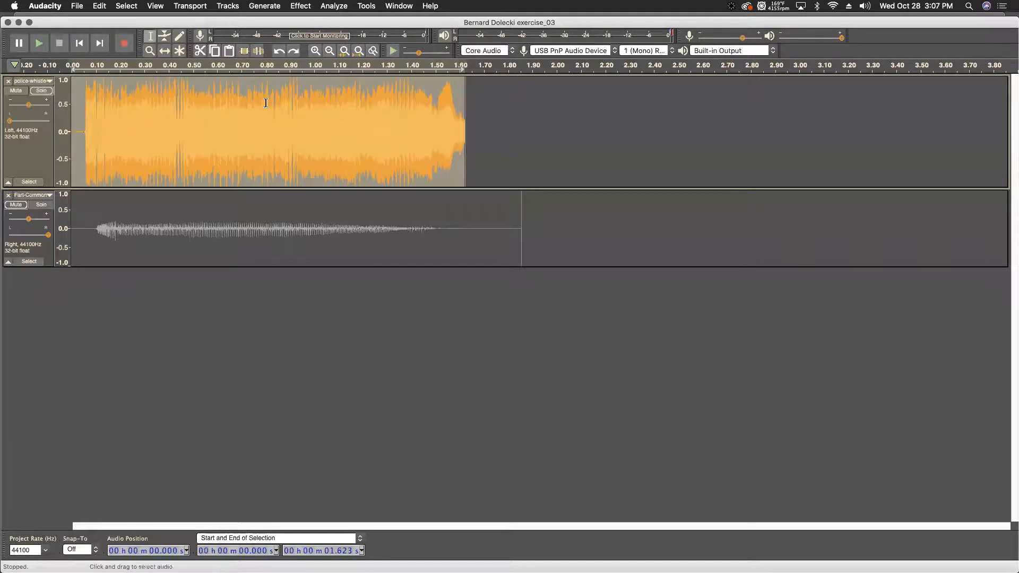
{"action": "left_click", "coordinate": [305, 5]}
{"action": "mouse_move", "coordinate": [366, 5]}
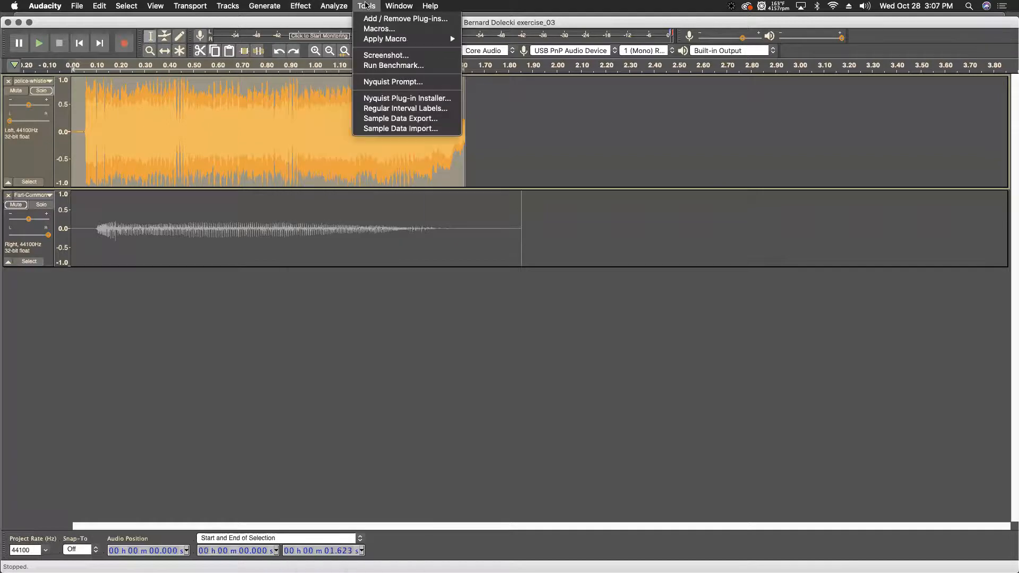
{"action": "mouse_move", "coordinate": [302, 5]}
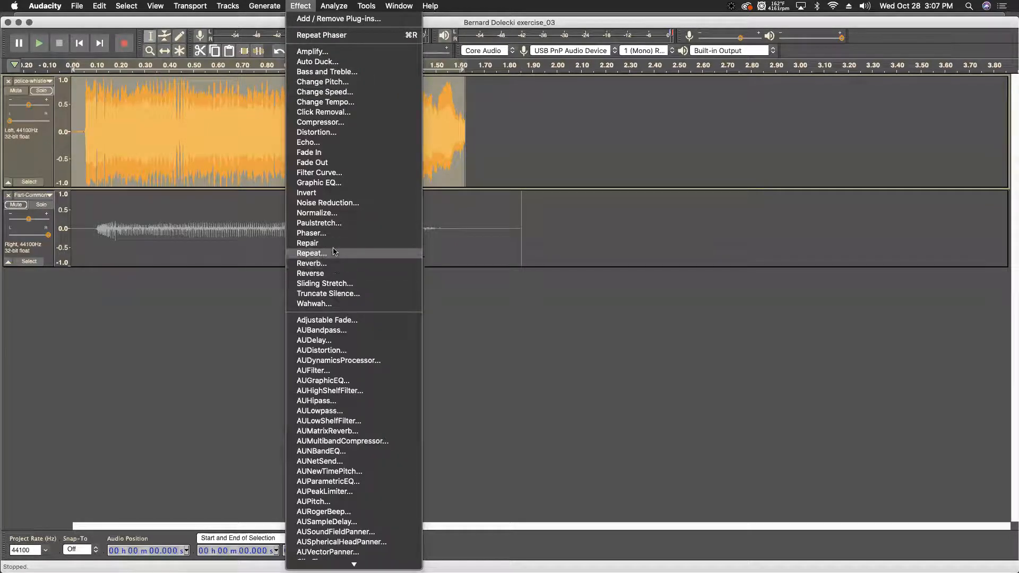
{"action": "left_click", "coordinate": [319, 233]}
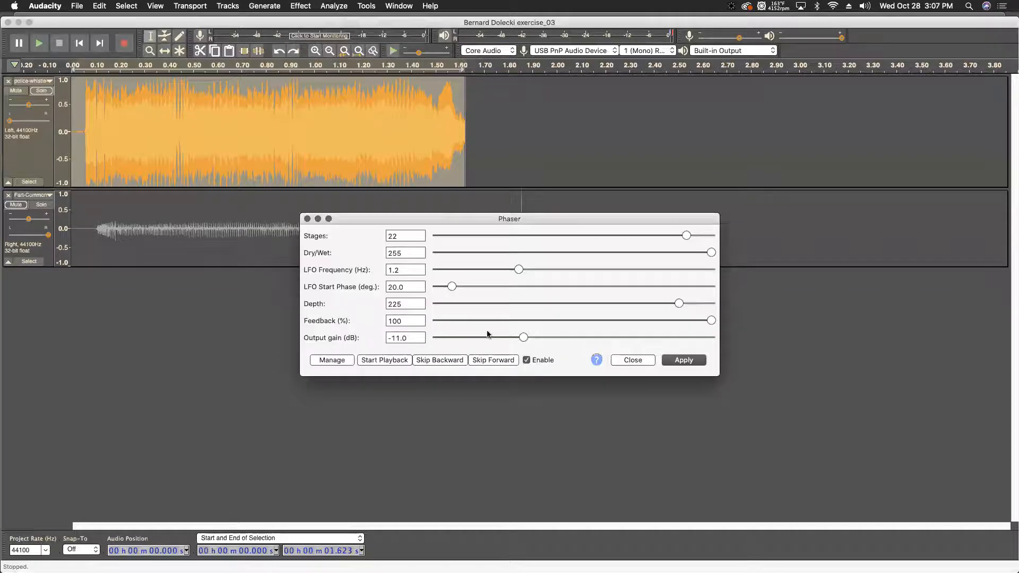
{"action": "left_click_drag", "start_coordinate": [519, 337], "coordinate": [440, 340]}
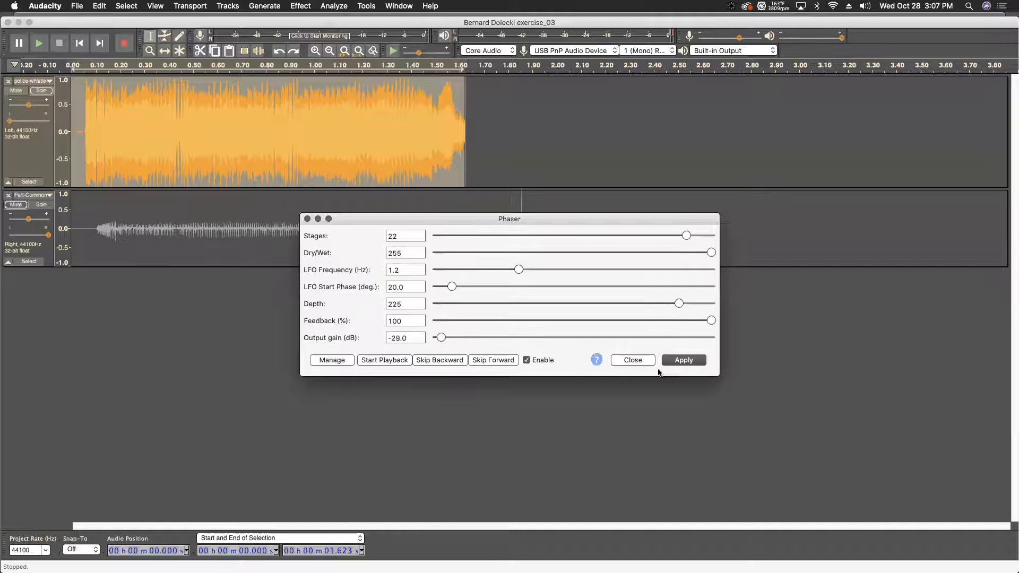
{"action": "left_click", "coordinate": [683, 361]}
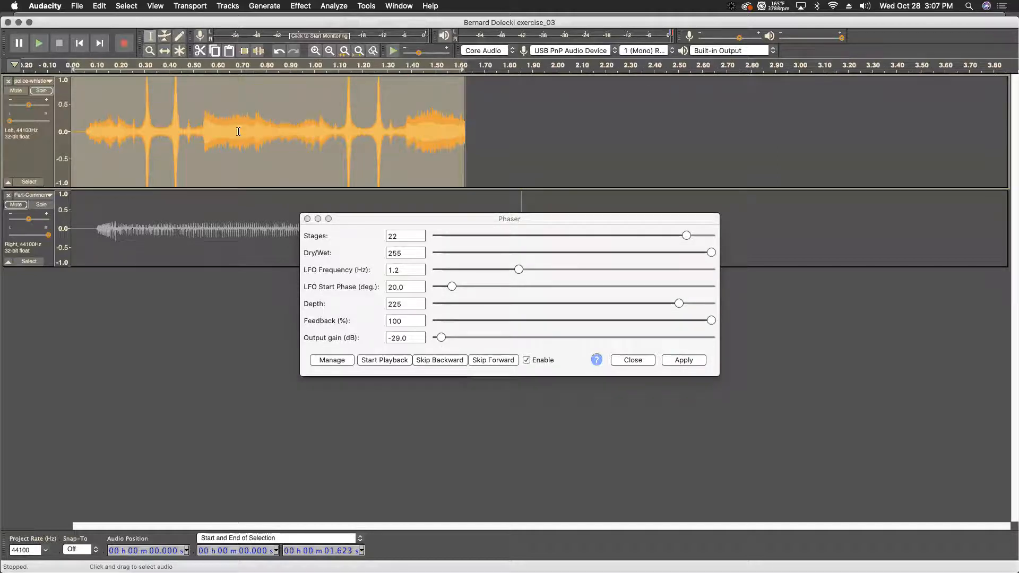
{"action": "left_click", "coordinate": [307, 218]}
Step: Play the phased whistle from about 0.039 s, and highlight about 1.072–1.350 s on it and about 1.006–1.291 s on the muted track
{"action": "left_click", "coordinate": [81, 118]}
{"action": "key", "text": "space"}
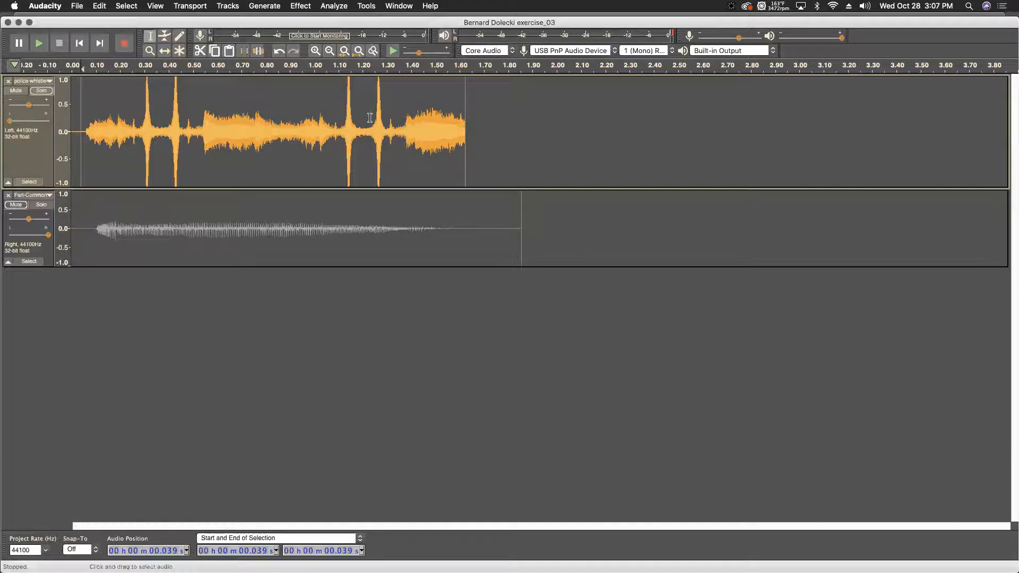
{"action": "left_click_drag", "start_coordinate": [399, 123], "coordinate": [334, 123]}
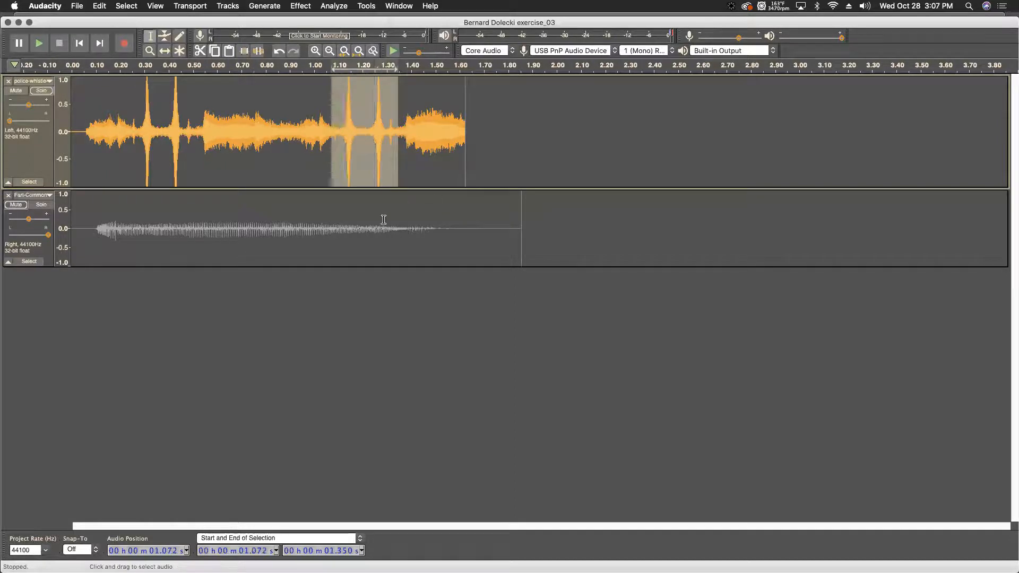
{"action": "left_click_drag", "start_coordinate": [382, 221], "coordinate": [318, 212]}
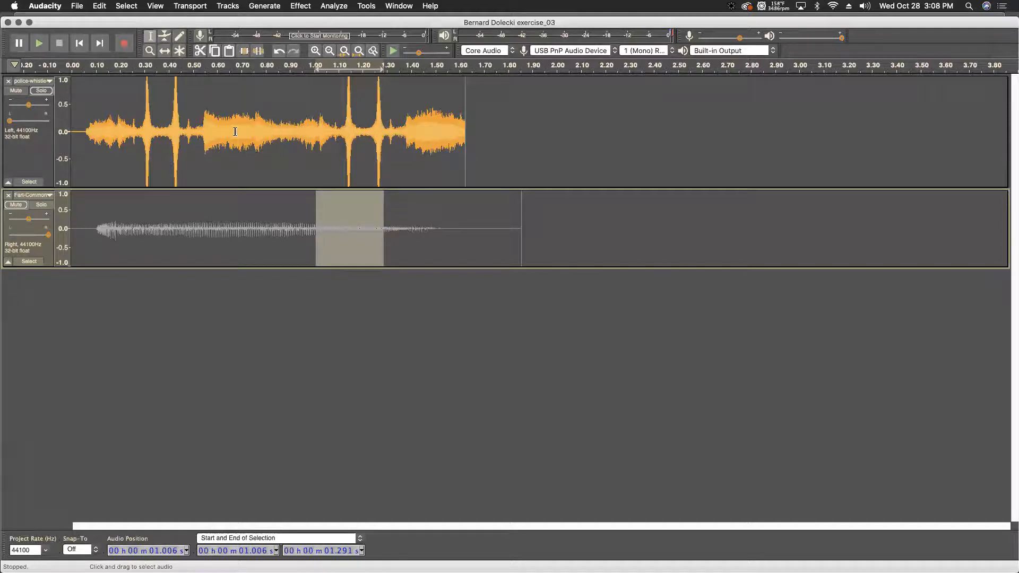
{"action": "left_click", "coordinate": [272, 6]}
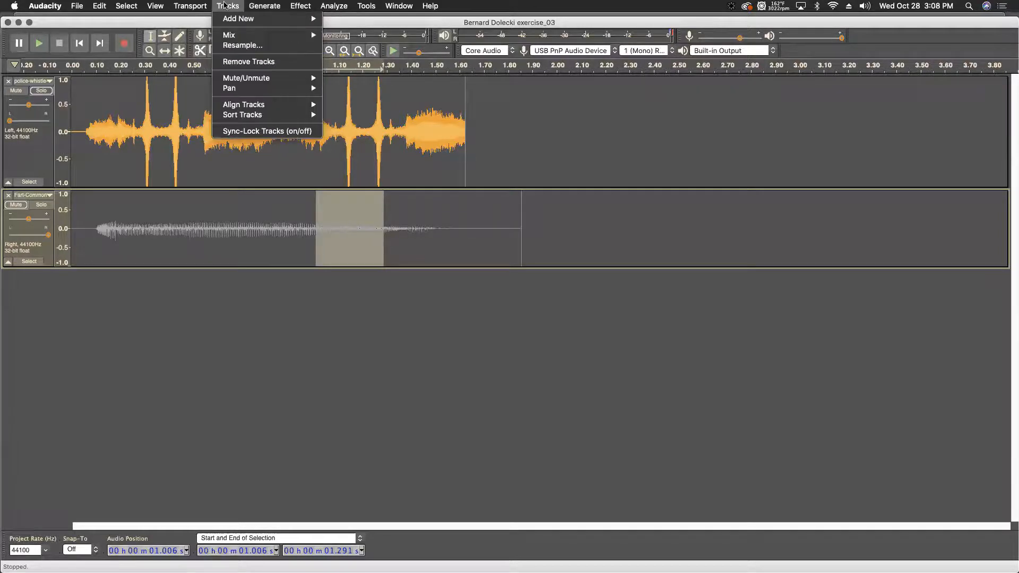
{"action": "mouse_move", "coordinate": [188, 5]}
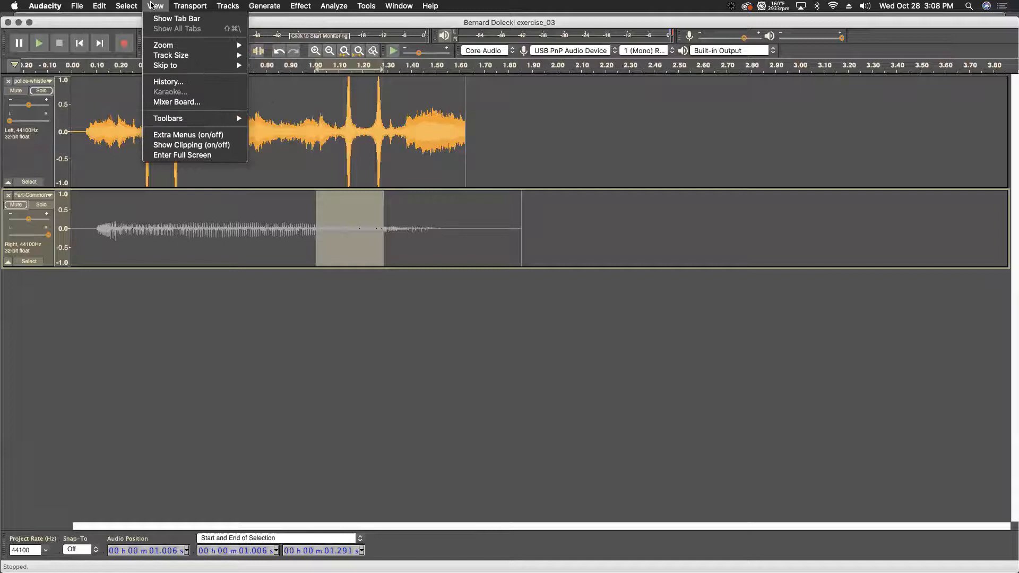
{"action": "mouse_move", "coordinate": [130, 5]}
{"action": "mouse_move", "coordinate": [224, 5]}
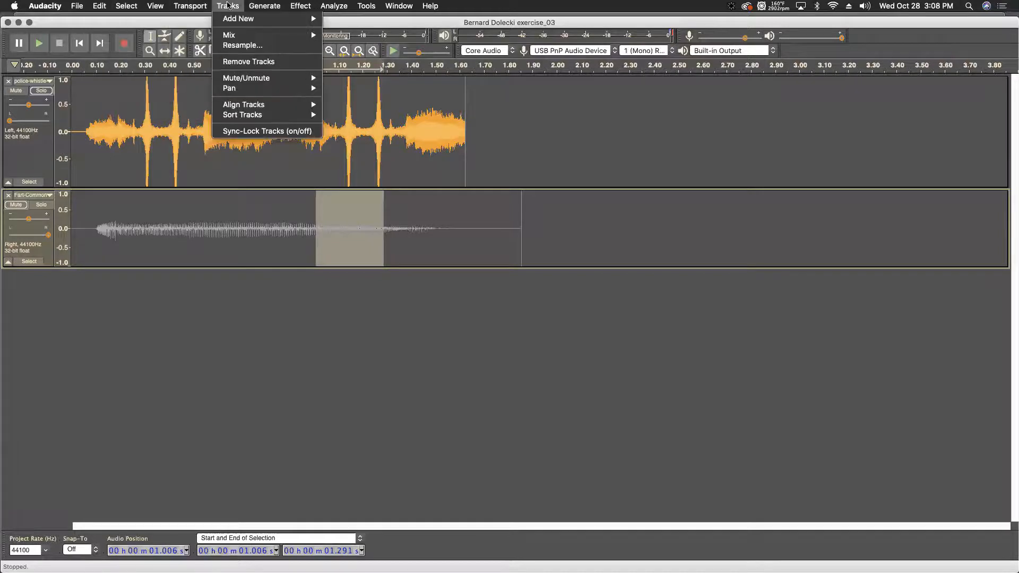
{"action": "mouse_move", "coordinate": [264, 6]}
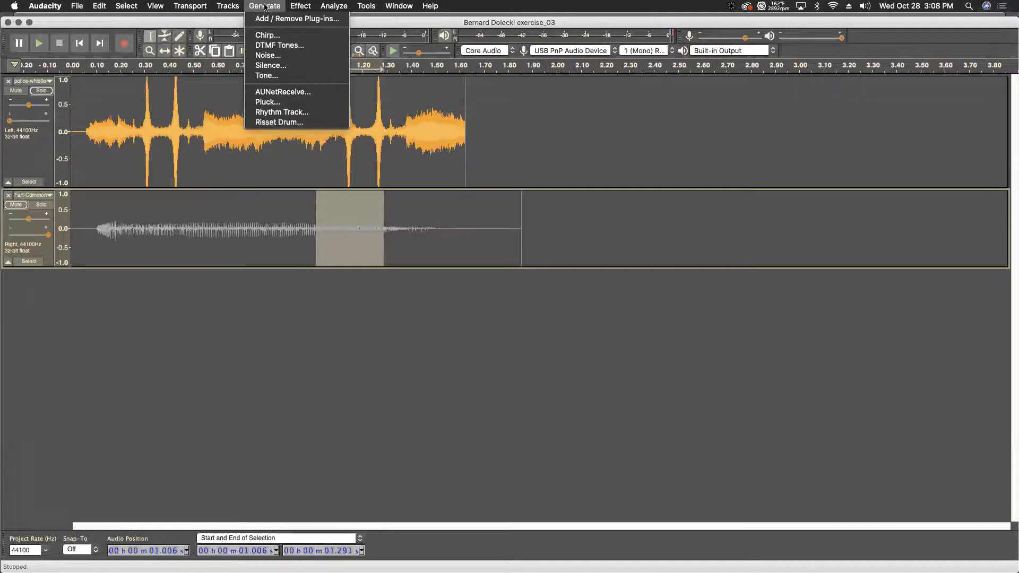
{"action": "left_click", "coordinate": [207, 139]}
{"action": "left_click_drag", "start_coordinate": [210, 141], "coordinate": [247, 145]}
{"action": "left_click", "coordinate": [263, 5]}
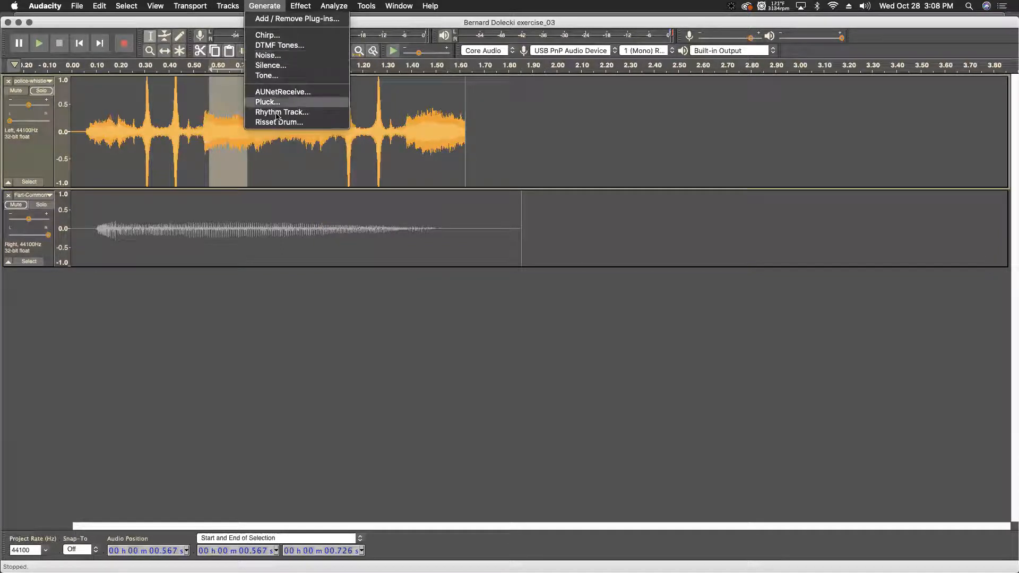
{"action": "mouse_move", "coordinate": [316, 5]}
{"action": "mouse_move", "coordinate": [219, 5]}
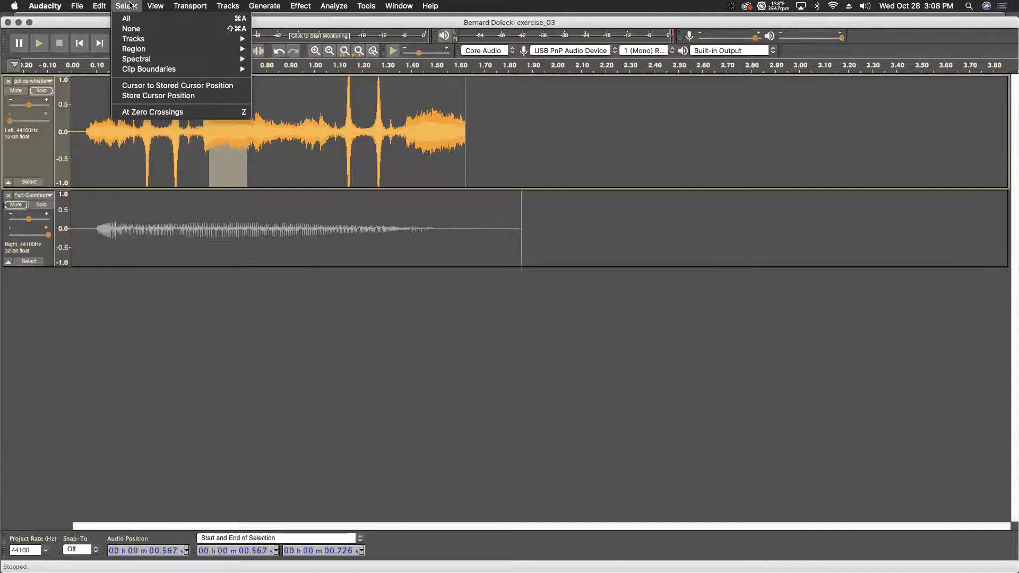
{"action": "mouse_move", "coordinate": [152, 5]}
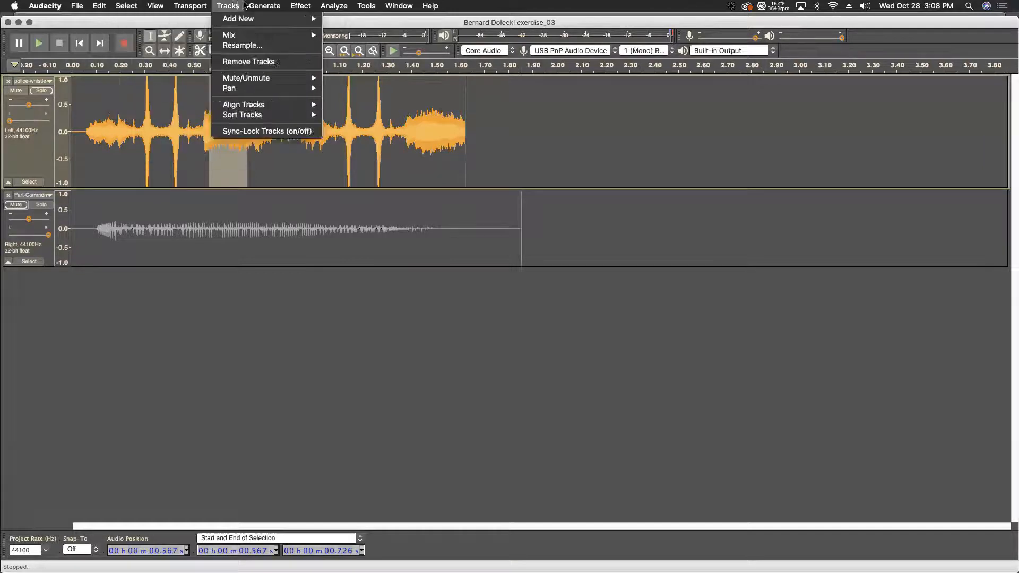
{"action": "left_click", "coordinate": [361, 260]}
{"action": "left_click", "coordinate": [347, 171]}
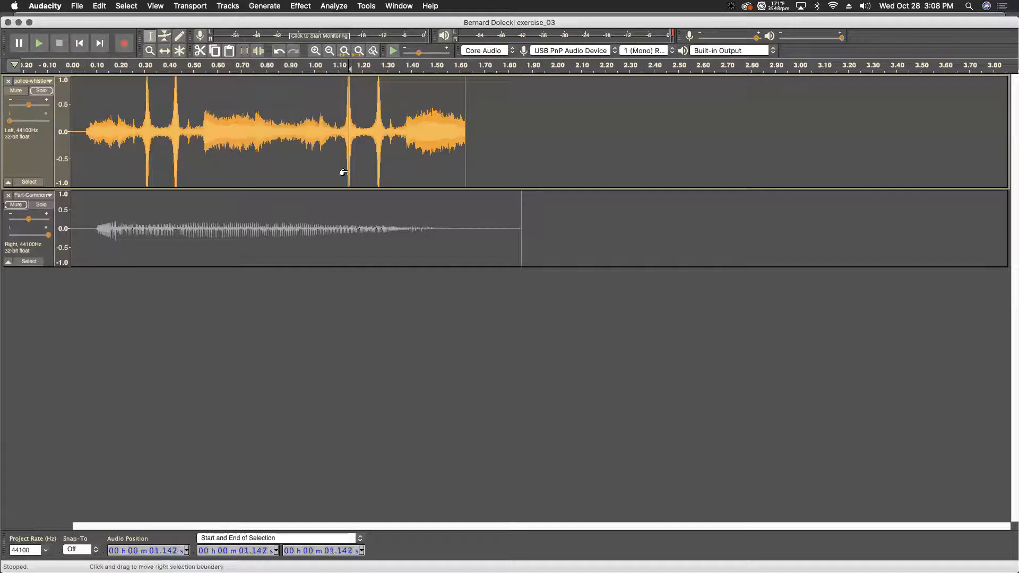
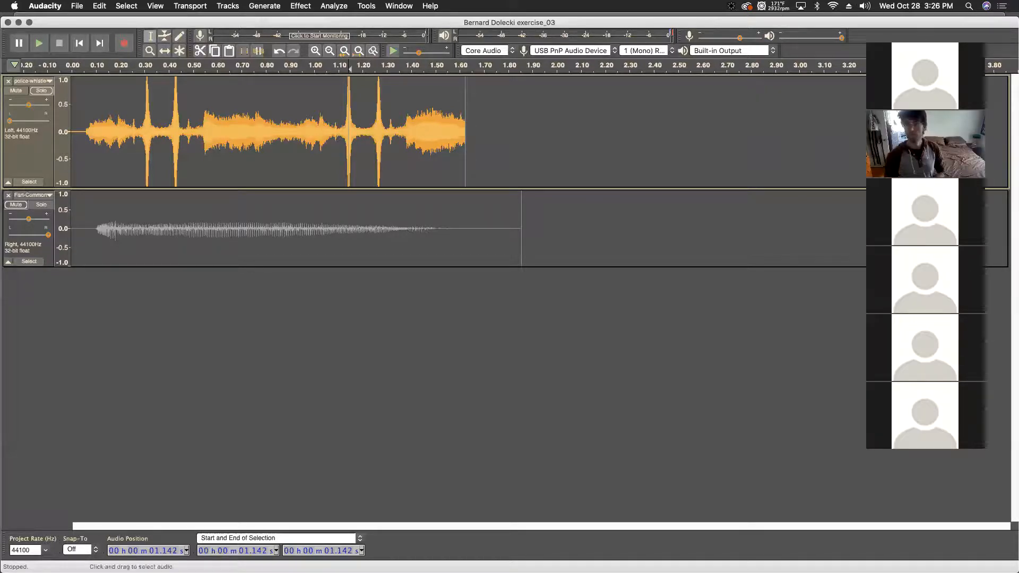
{"action": "left_click_drag", "start_coordinate": [897, 219], "coordinate": [616, 227]}
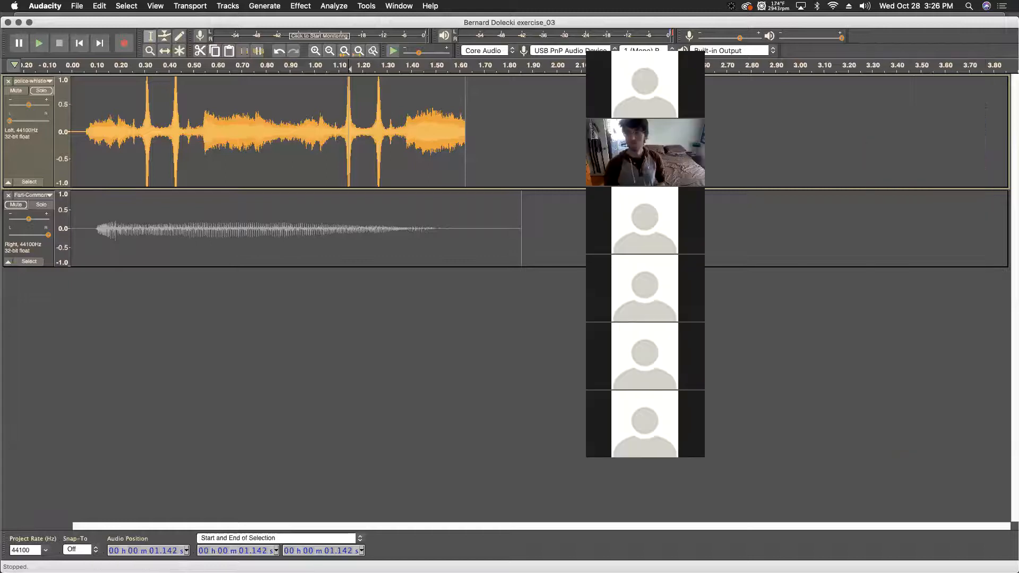
{"action": "left_click_drag", "start_coordinate": [590, 163], "coordinate": [849, 153]}
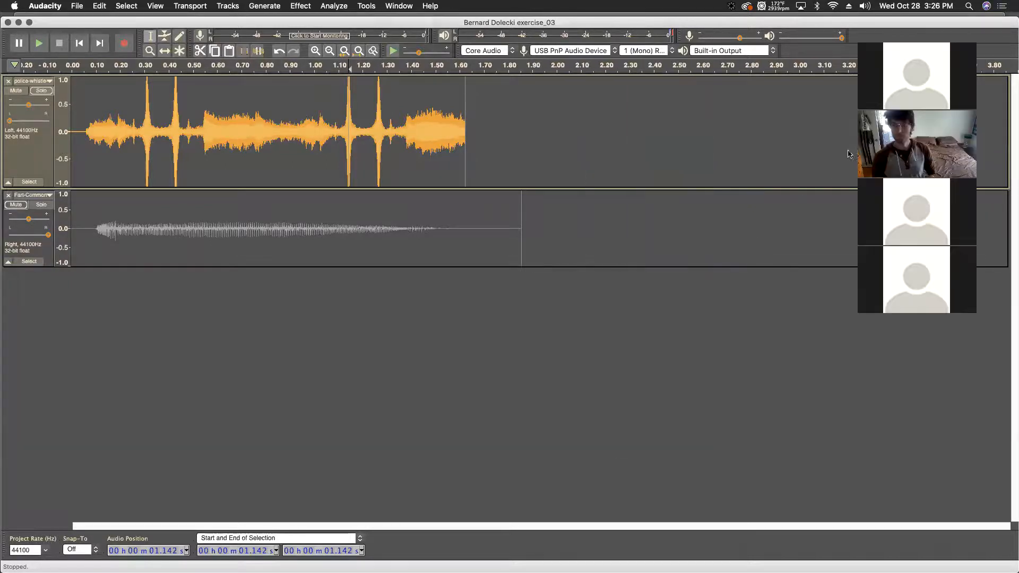
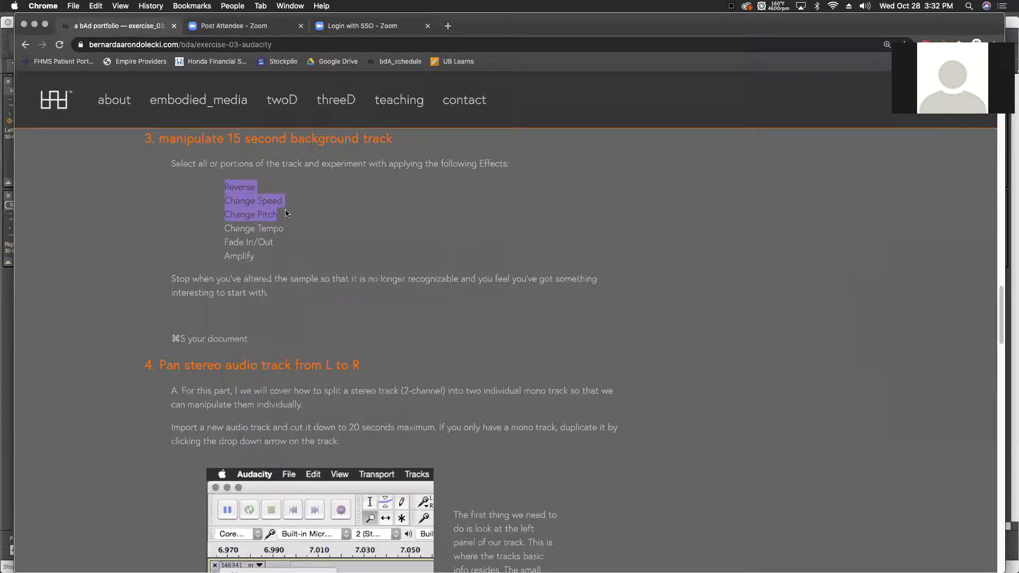
Step: Highlight the effects list from Reverse to Amplify in section 3 of the exercise page, and switch back to Audacity
{"action": "left_click_drag", "start_coordinate": [286, 213], "coordinate": [296, 260]}
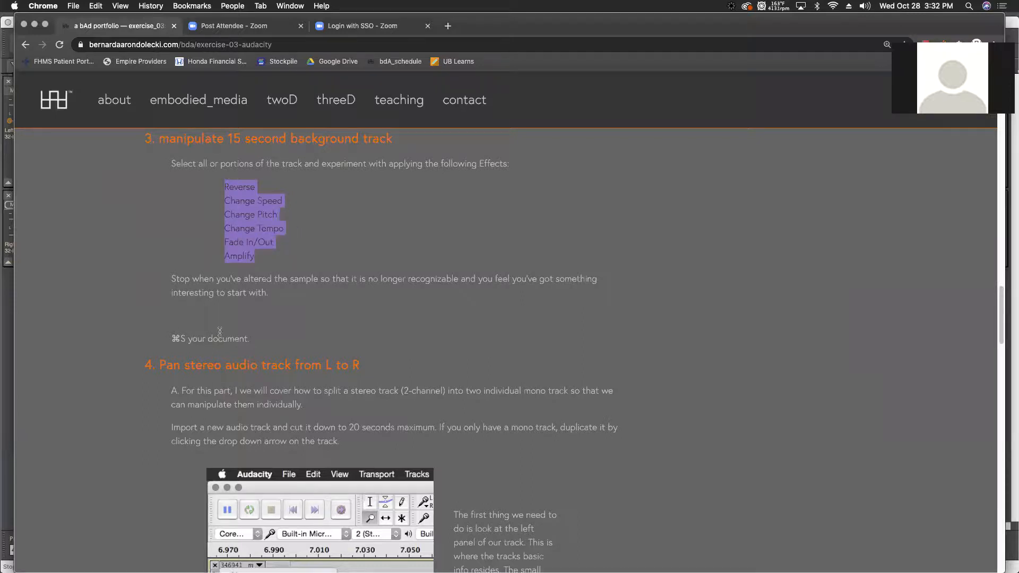
{"action": "key", "text": "ctrl+Up"}
{"action": "left_click", "coordinate": [592, 253]}
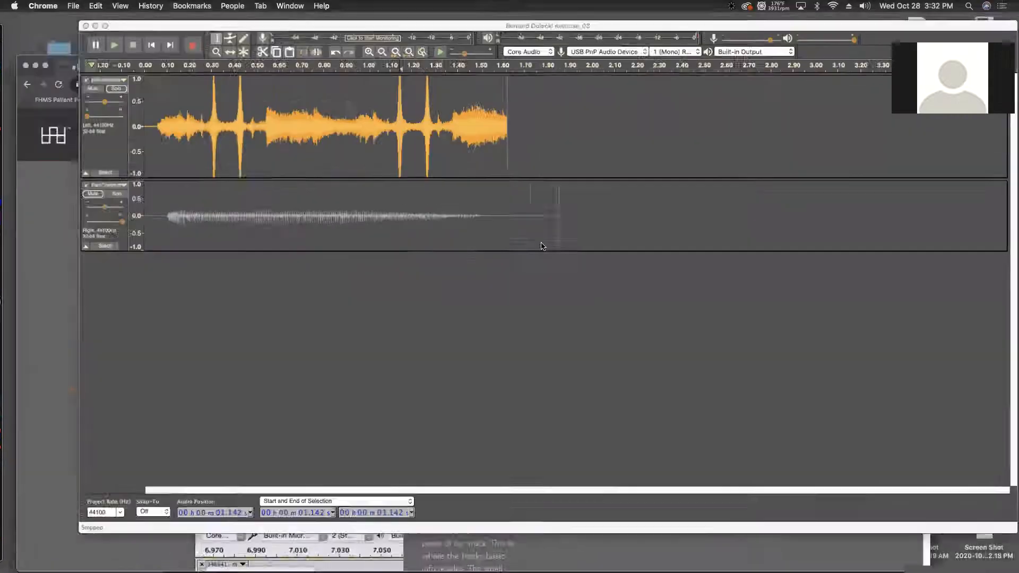
Step: Unmute the second track and place the cursor at about 0.392 s on the whistle track
{"action": "left_click", "coordinate": [15, 207]}
{"action": "left_click_drag", "start_coordinate": [162, 232], "coordinate": [200, 231]}
{"action": "left_click", "coordinate": [167, 124]}
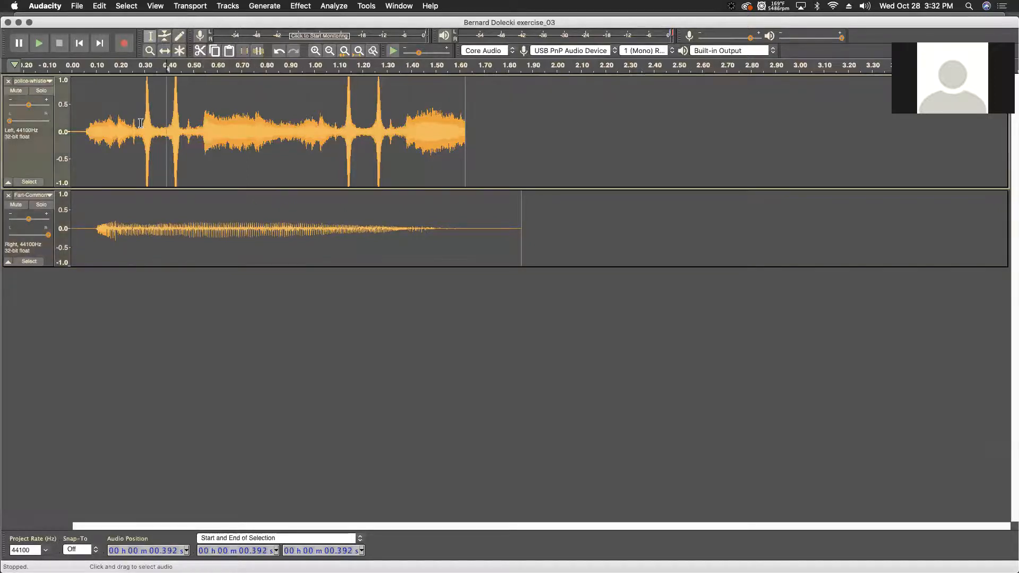
Step: Select the first spike at about 0.291–0.343 s on the whistle track and apply Amplify at -14.8 dB
{"action": "left_click_drag", "start_coordinate": [144, 123], "coordinate": [156, 123]}
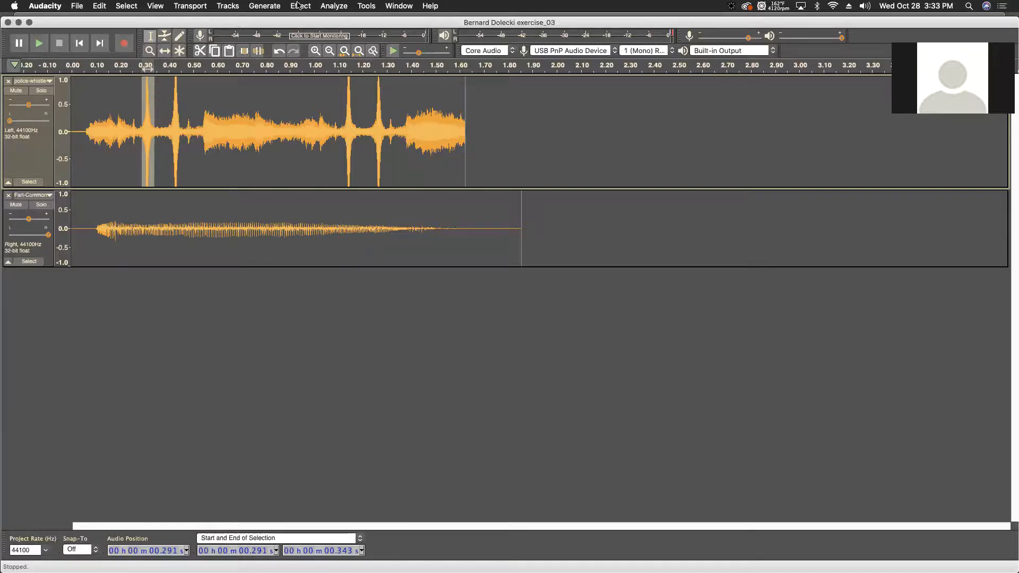
{"action": "left_click", "coordinate": [298, 5]}
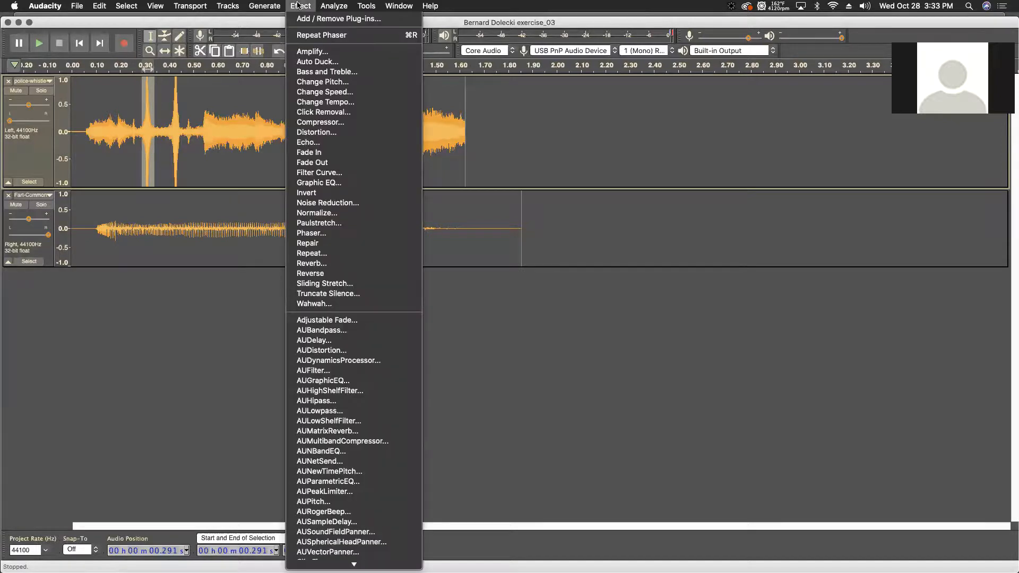
{"action": "left_click", "coordinate": [307, 51]}
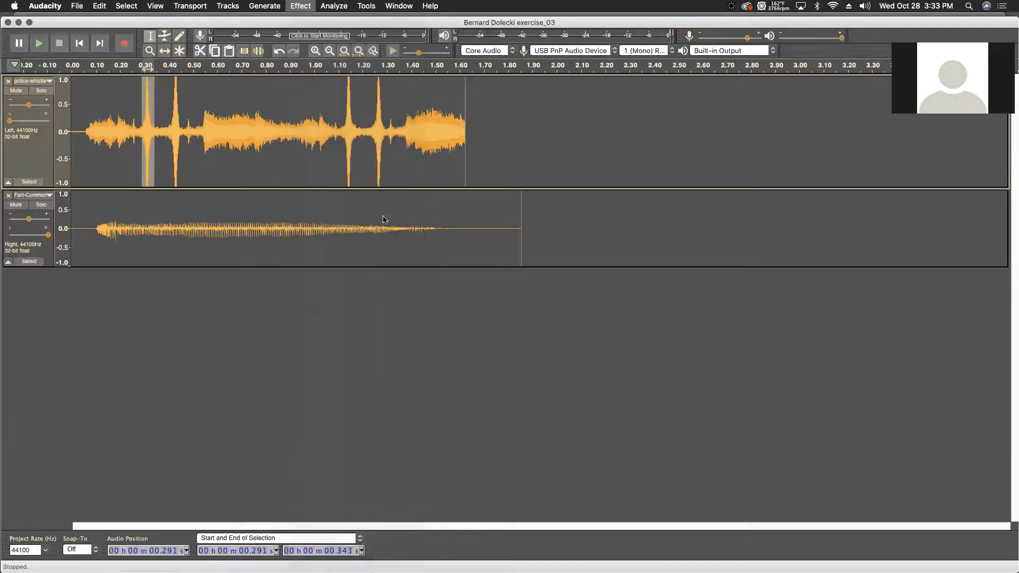
{"action": "left_click_drag", "start_coordinate": [499, 281], "coordinate": [473, 281]}
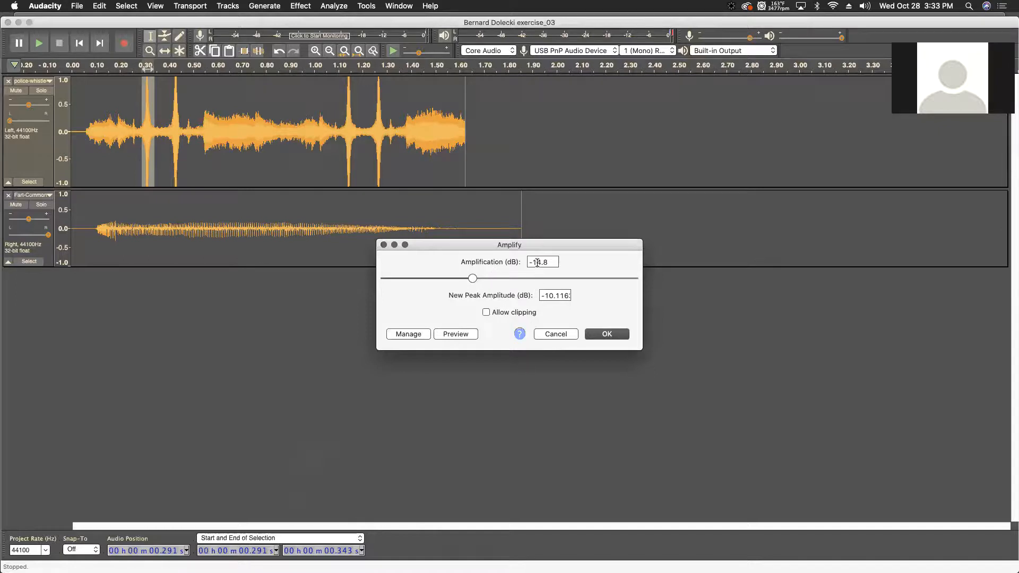
{"action": "left_click", "coordinate": [599, 337]}
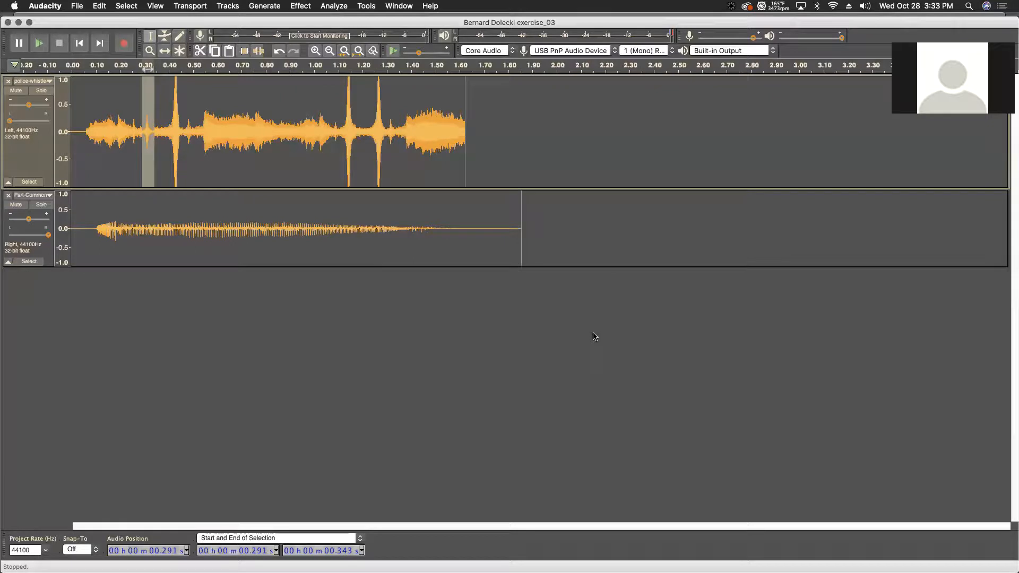
Step: Undo the Amplify on the first whistle spike and reapply it at -4.684 dB, with a new peak amplitude of 0.0 dB
{"action": "key", "text": "super+z"}
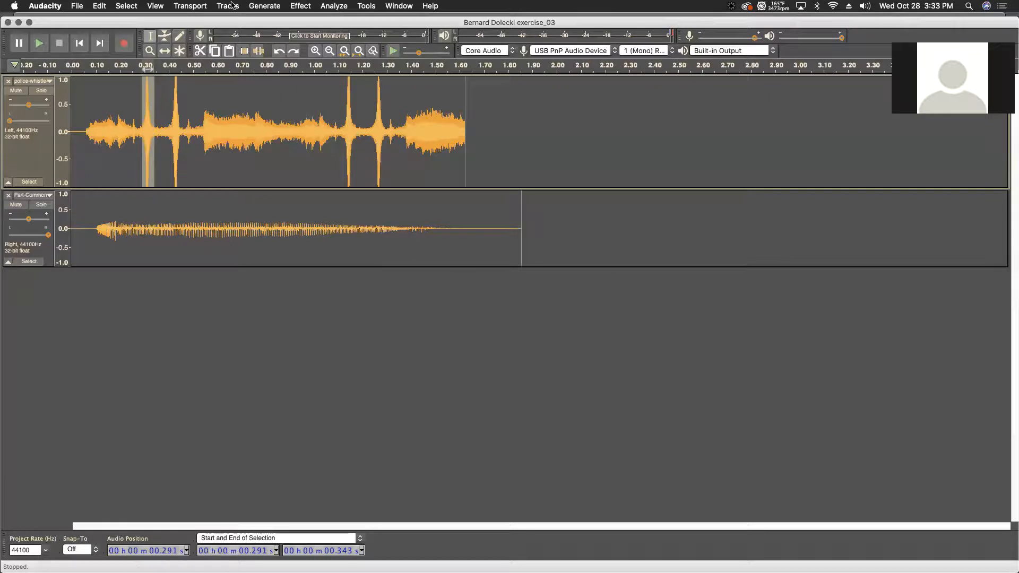
{"action": "left_click", "coordinate": [307, 6]}
{"action": "left_click", "coordinate": [302, 53]}
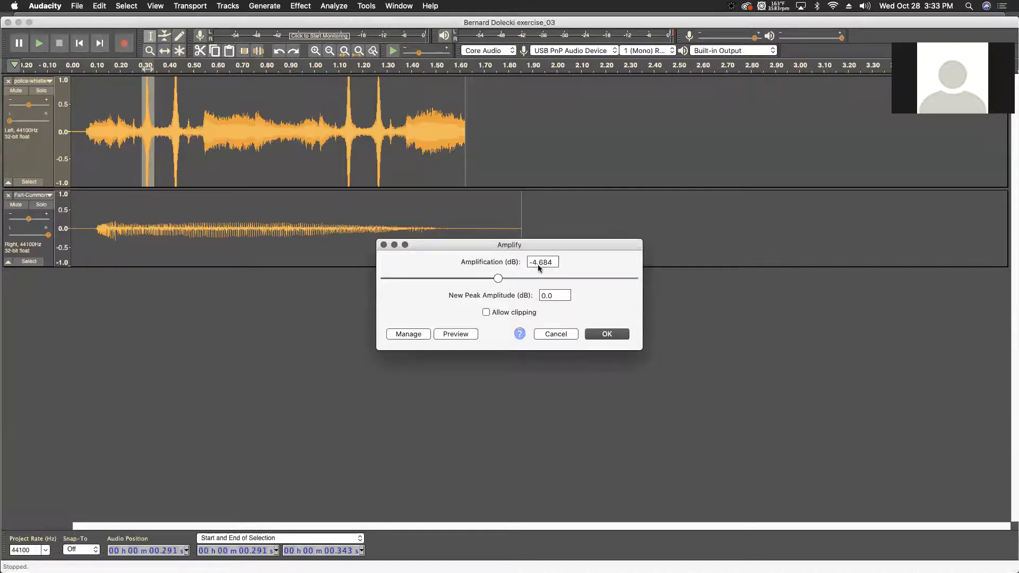
{"action": "left_click", "coordinate": [605, 334]}
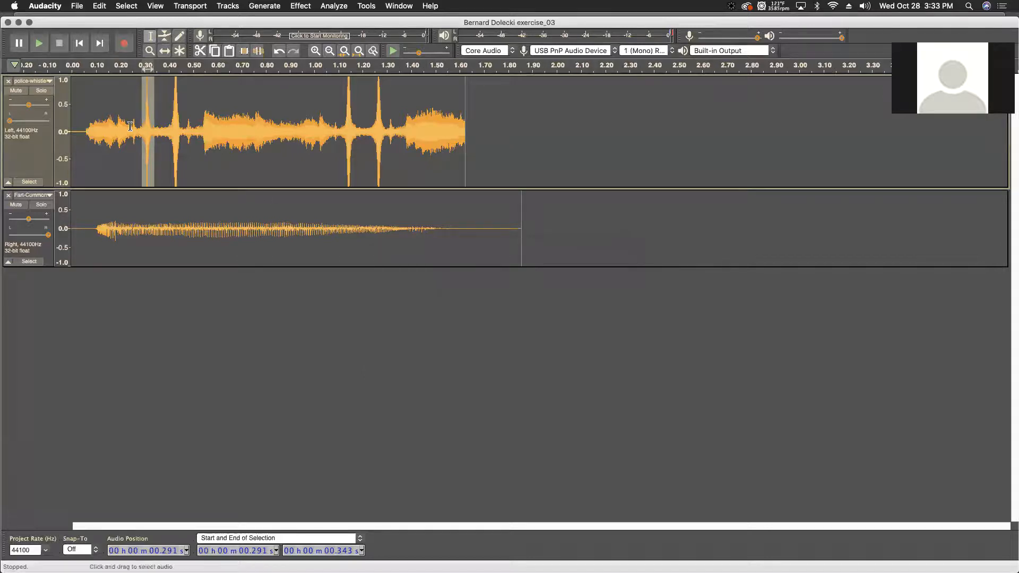
Step: Play about 0.256–0.343 s of the whistle track to hear the reduced first spike
{"action": "left_click_drag", "start_coordinate": [133, 118], "coordinate": [155, 119]}
{"action": "key", "text": "space"}
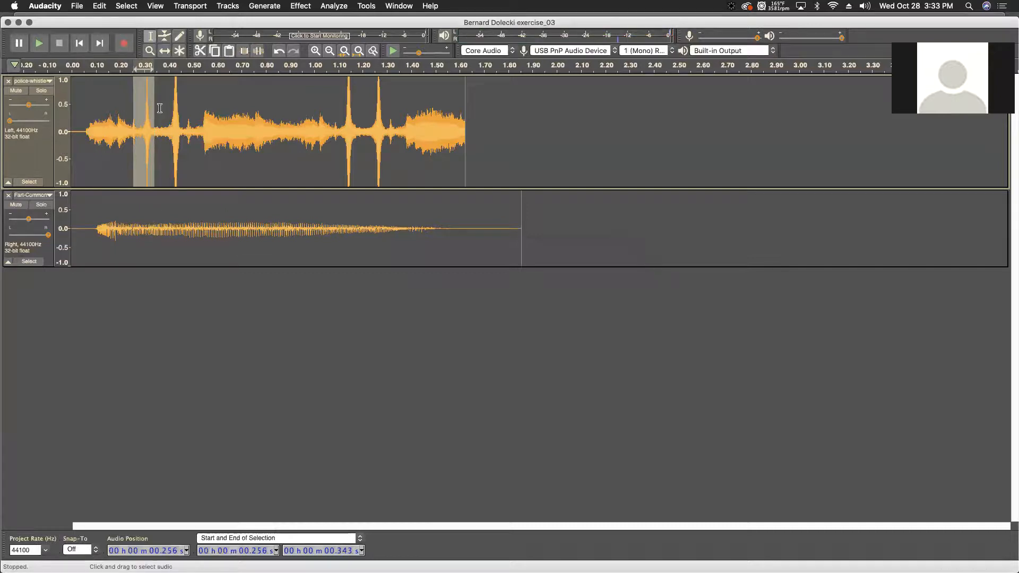
Step: Select the second spike at about 0.405–0.455 s on the whistle track and amplify it to a new peak of 0.0 dB
{"action": "left_click_drag", "start_coordinate": [171, 110], "coordinate": [181, 111]}
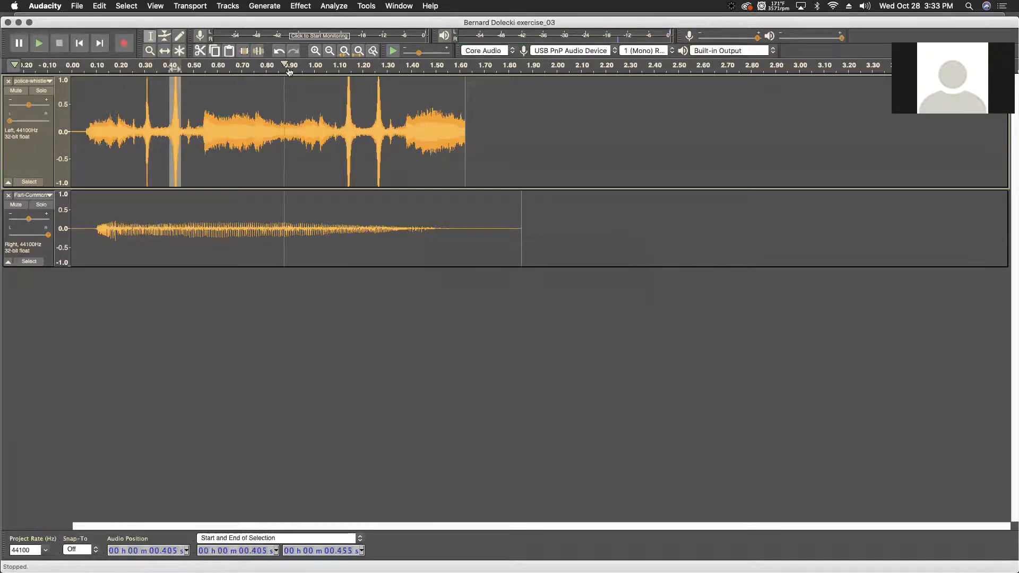
{"action": "left_click", "coordinate": [305, 6]}
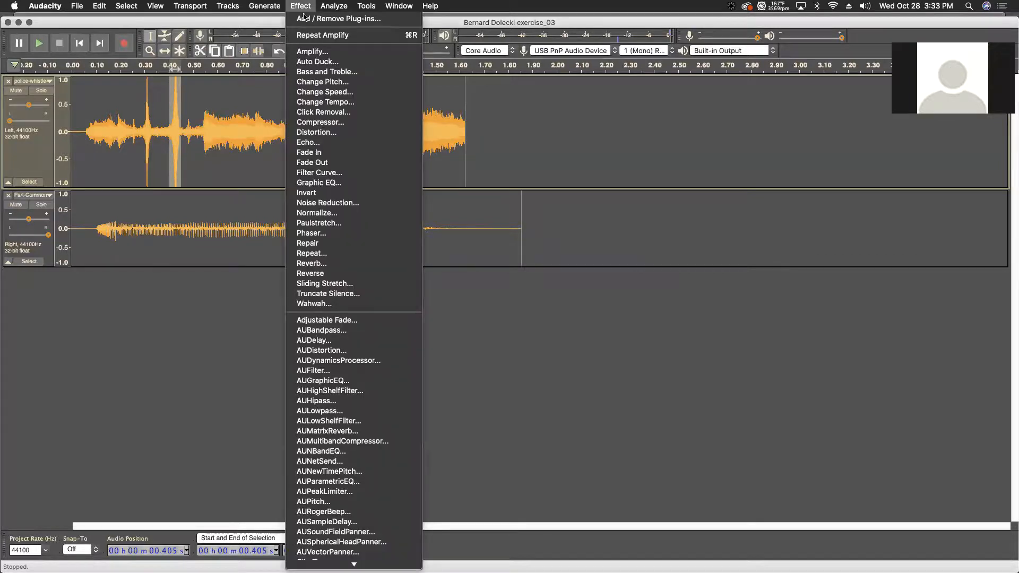
{"action": "left_click", "coordinate": [308, 54]}
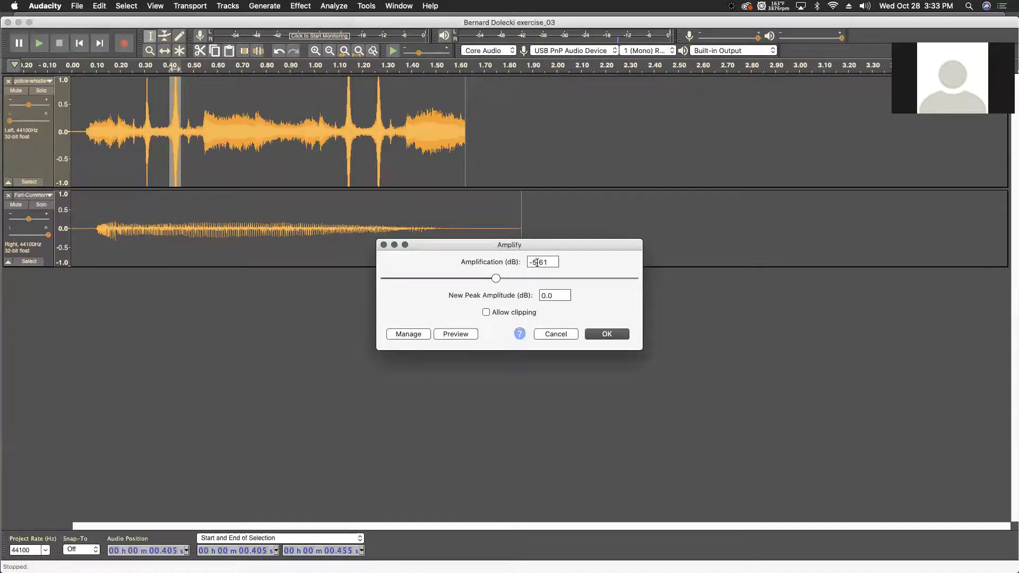
{"action": "left_click", "coordinate": [607, 335]}
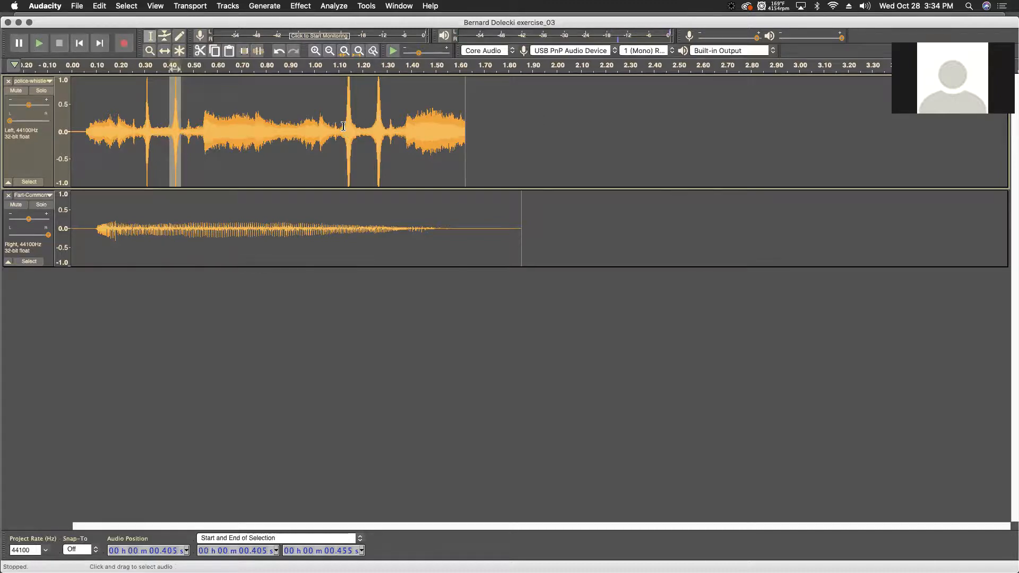
Step: Select the third spike at about 1.120–1.166 s on the whistle track and apply Amplify at -5.418 dB
{"action": "left_click_drag", "start_coordinate": [345, 126], "coordinate": [356, 126]}
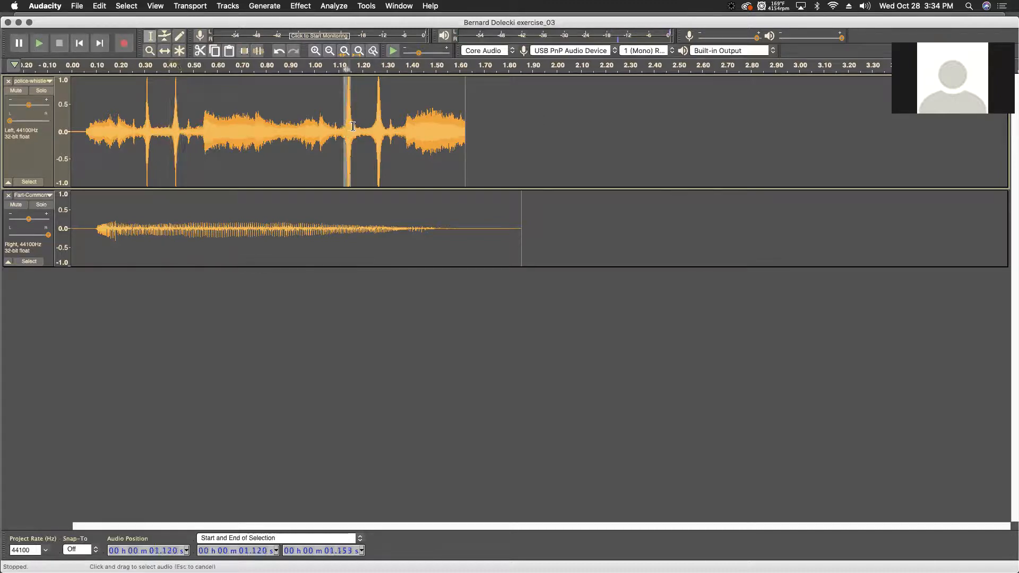
{"action": "left_click", "coordinate": [264, 6]}
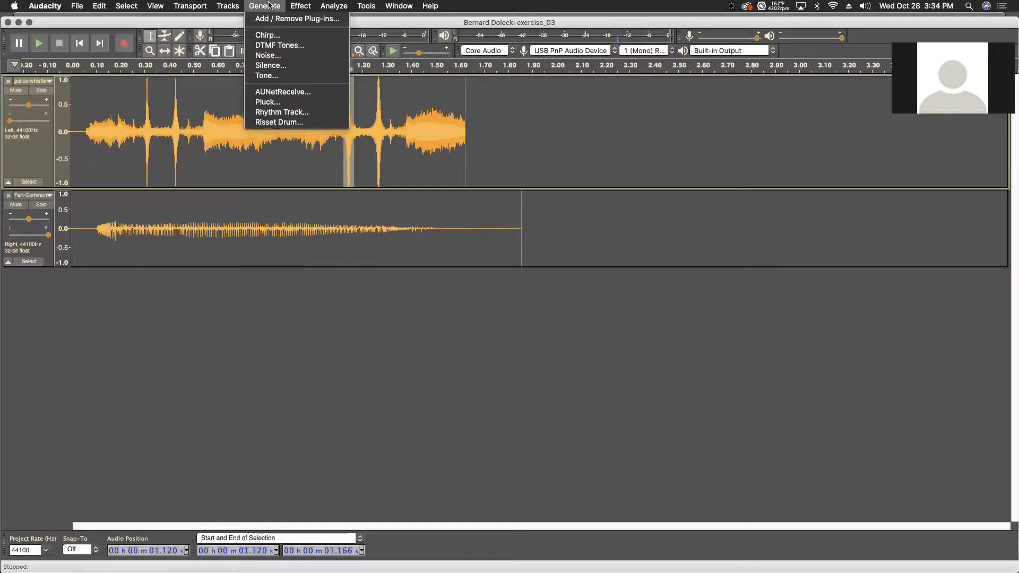
{"action": "mouse_move", "coordinate": [298, 6]}
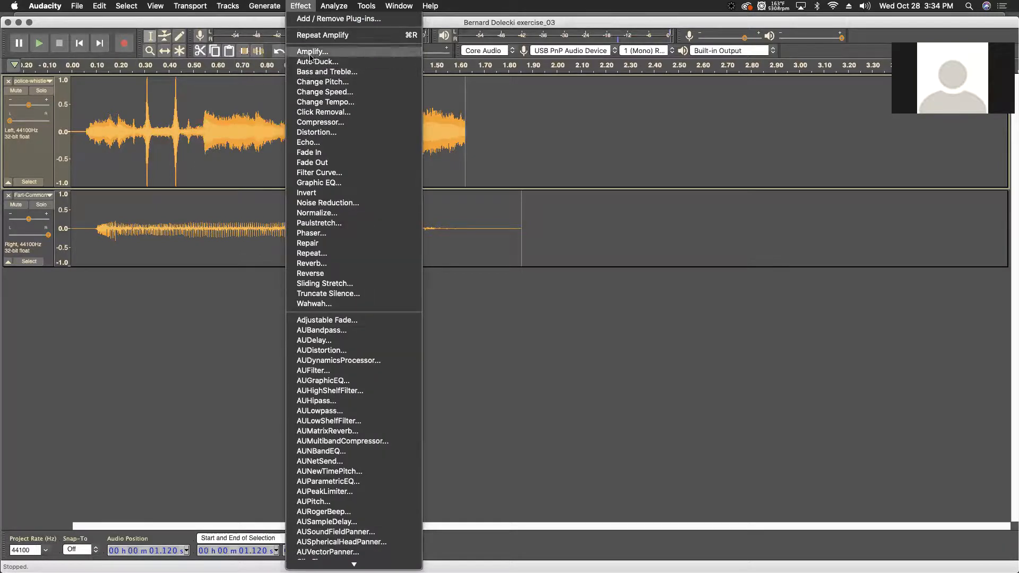
{"action": "left_click", "coordinate": [327, 57]}
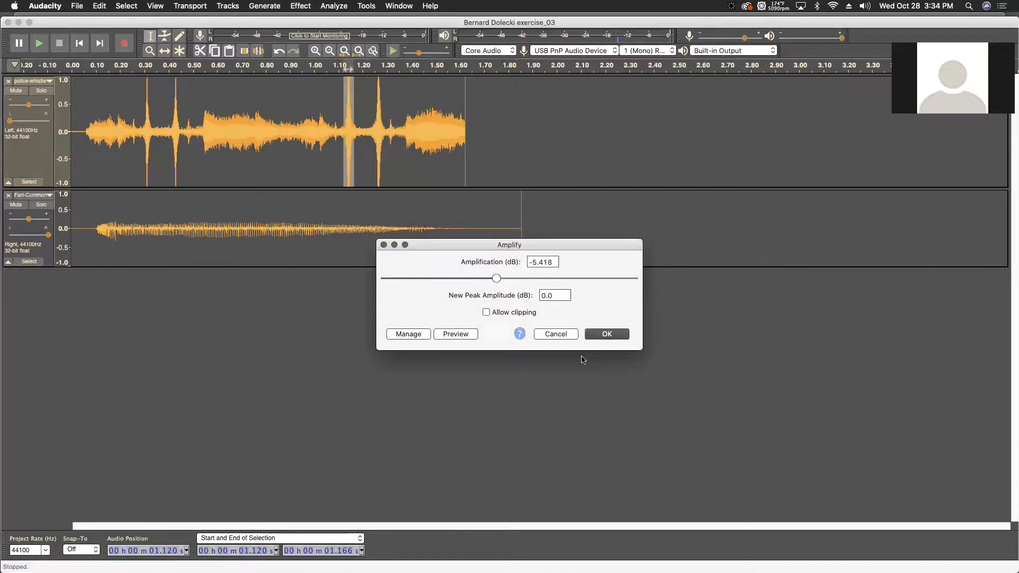
{"action": "left_click", "coordinate": [614, 334]}
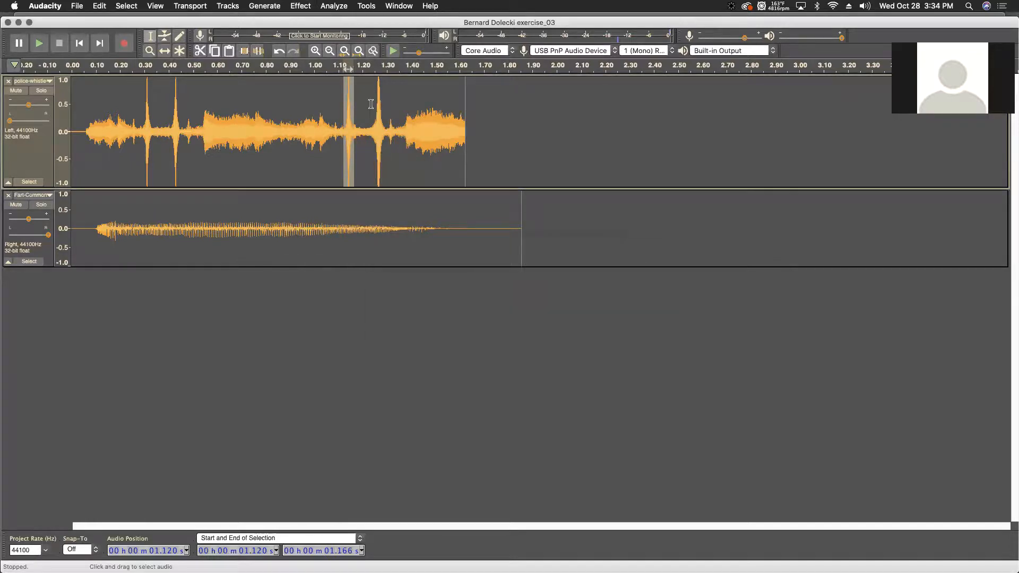
Step: Select the fourth spike at about 1.254–1.284 s on the whistle track and apply Amplify at -4.704 dB with a new peak of 0.0 dB
{"action": "left_click_drag", "start_coordinate": [377, 106], "coordinate": [385, 108]}
{"action": "left_click", "coordinate": [301, 6]}
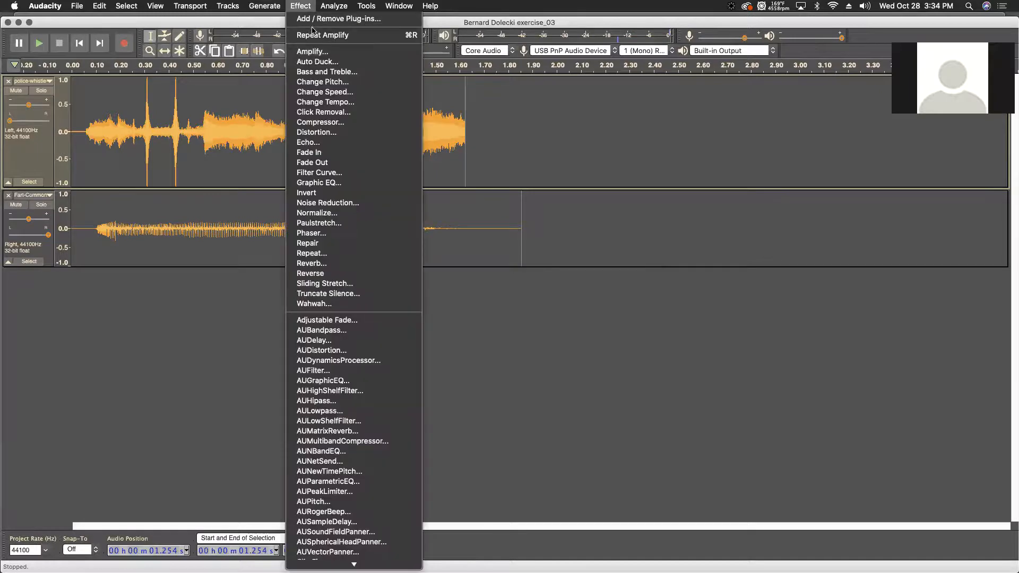
{"action": "left_click", "coordinate": [312, 53]}
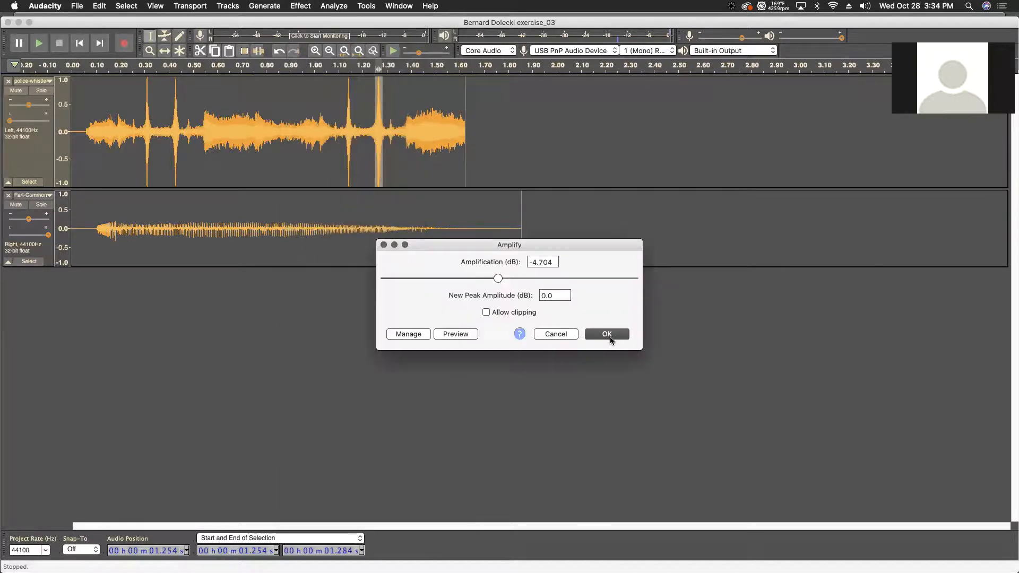
{"action": "left_click", "coordinate": [610, 339]}
{"action": "left_click", "coordinate": [457, 157]}
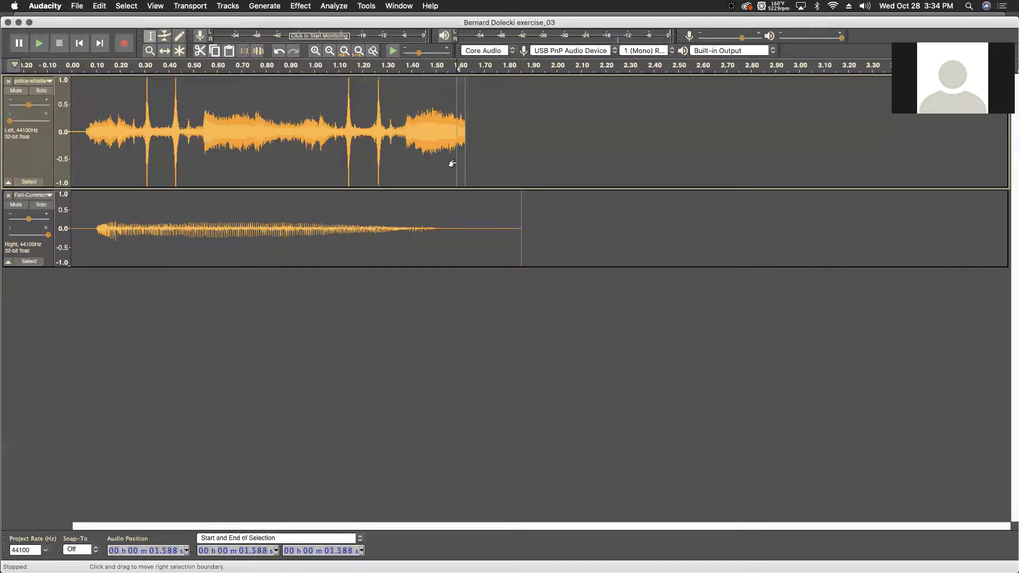
{"action": "left_click", "coordinate": [165, 51]}
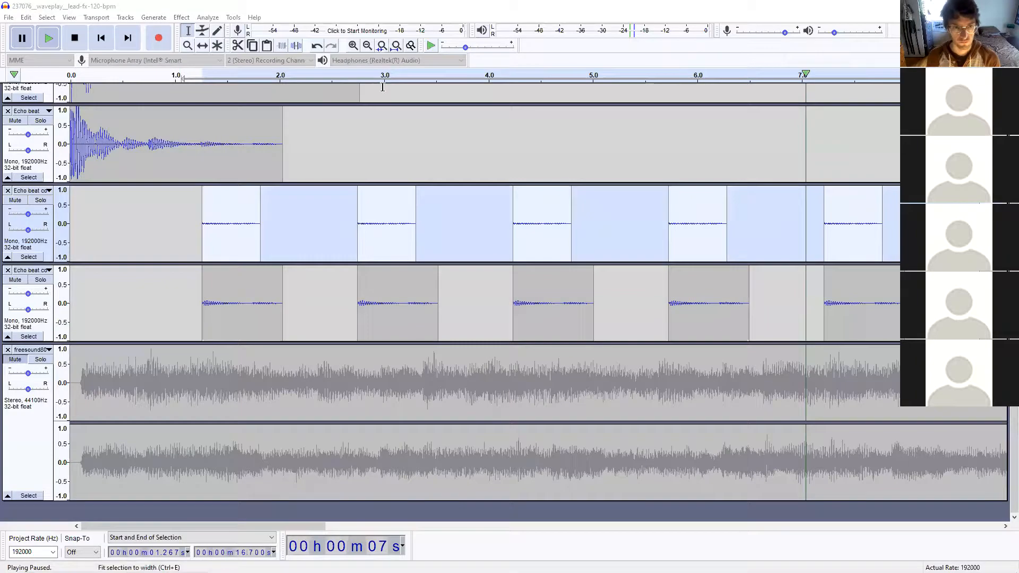
Step: Clear the selection on the upper Echo beat copy track by placing the cursor at about 1.422 s, and activate the Time Shift tool
{"action": "left_click", "coordinate": [205, 46]}
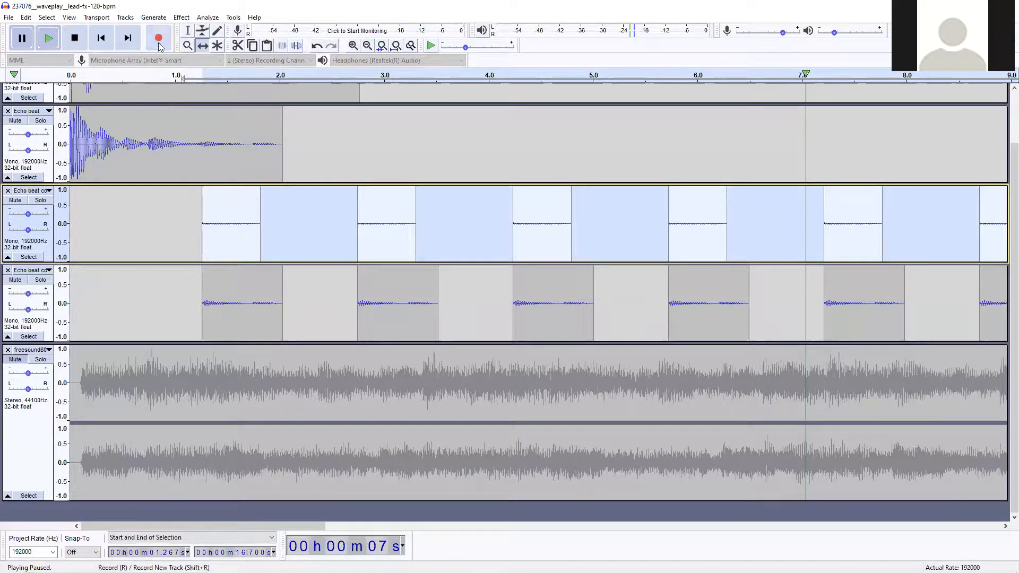
{"action": "left_click", "coordinate": [188, 33]}
{"action": "left_click", "coordinate": [219, 212]}
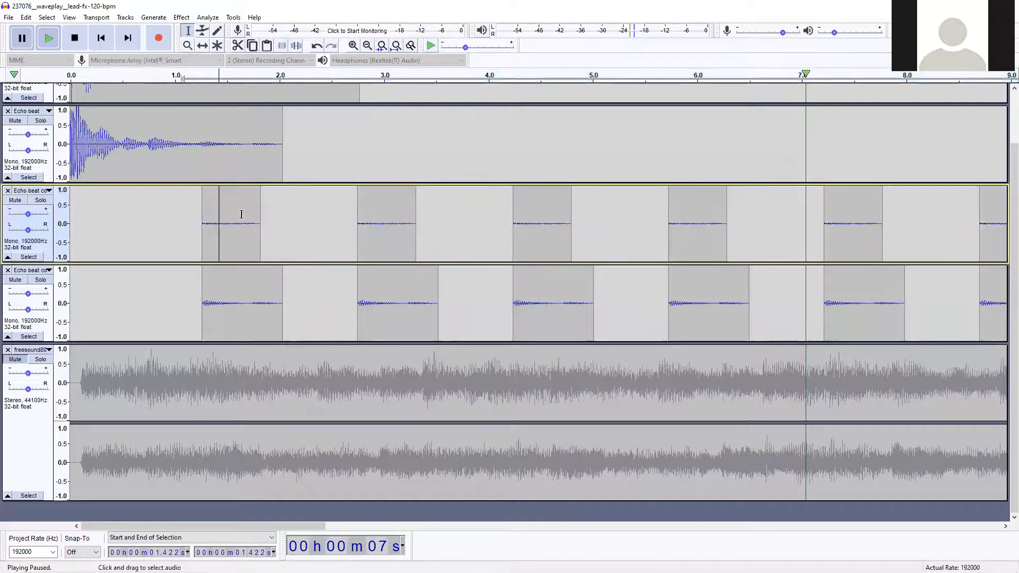
{"action": "left_click", "coordinate": [203, 48]}
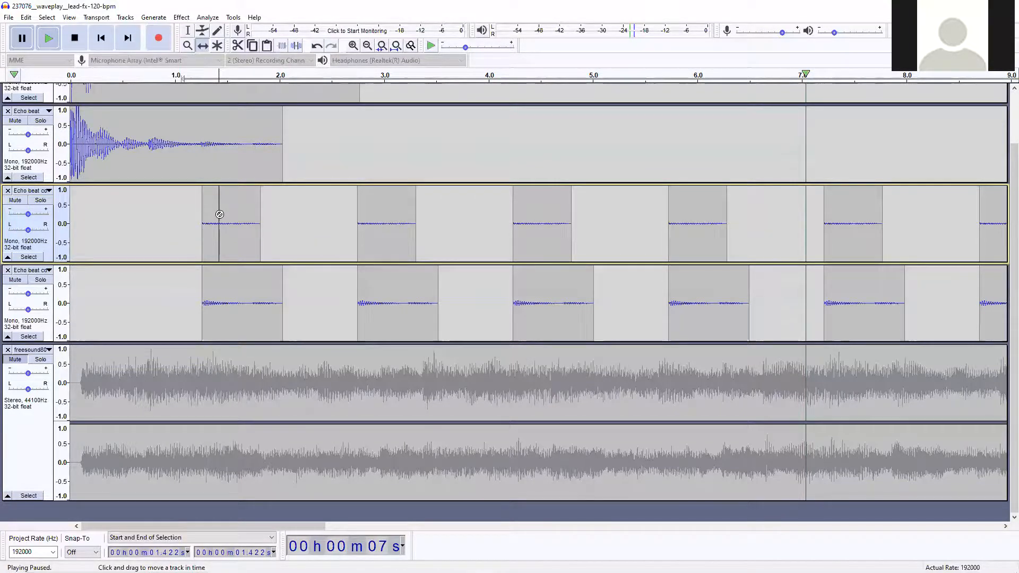
Step: Stop the paused playback and shift the first clip of the upper Echo beat copy track to start at about 1.34 s
{"action": "left_click", "coordinate": [74, 38]}
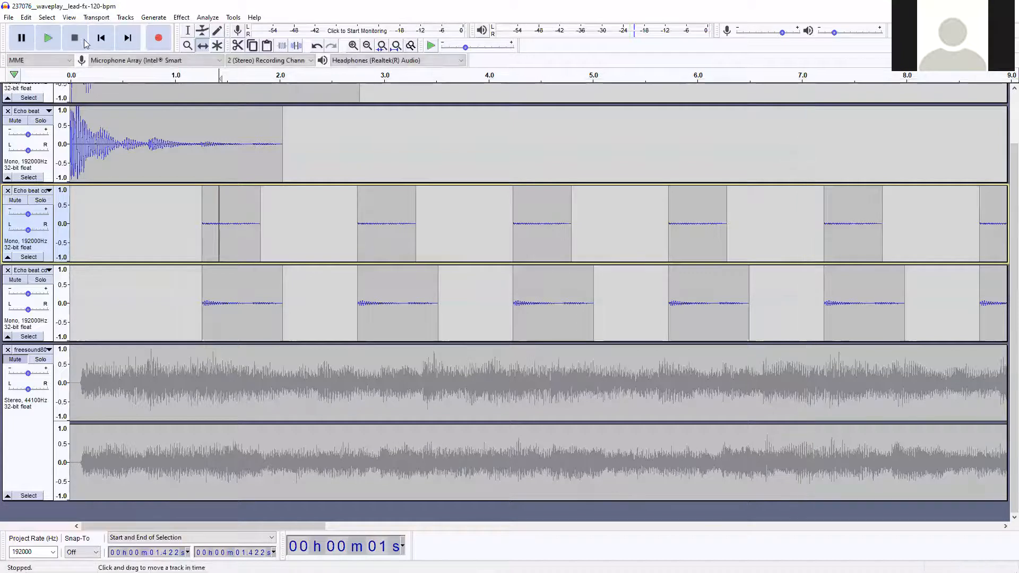
{"action": "left_click", "coordinate": [202, 46]}
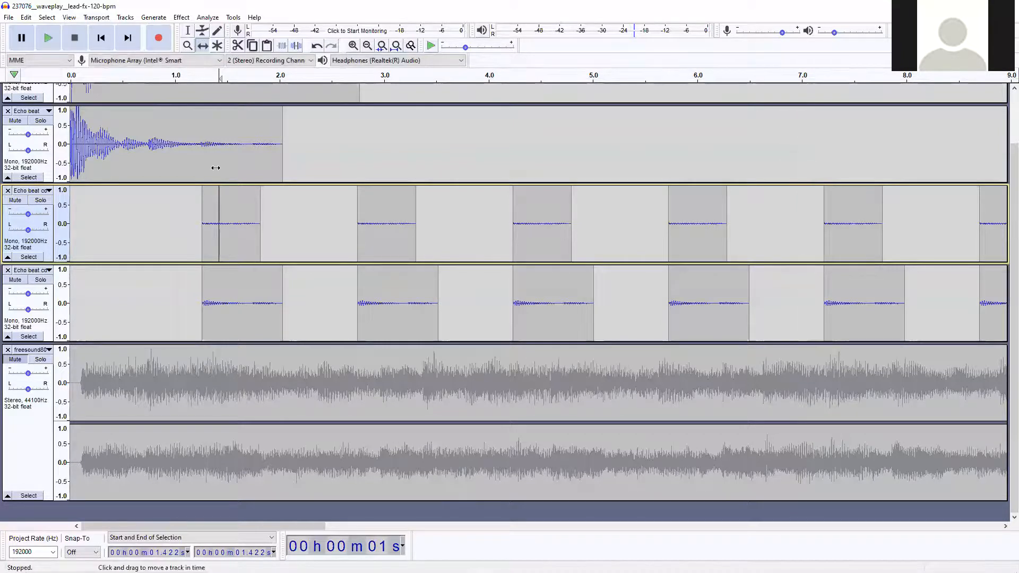
{"action": "mouse_move", "coordinate": [223, 221]}
{"action": "left_mouse_down"}
{"action": "mouse_move", "coordinate": [251, 221]}
{"action": "mouse_move", "coordinate": [233, 221]}
{"action": "left_mouse_up"}
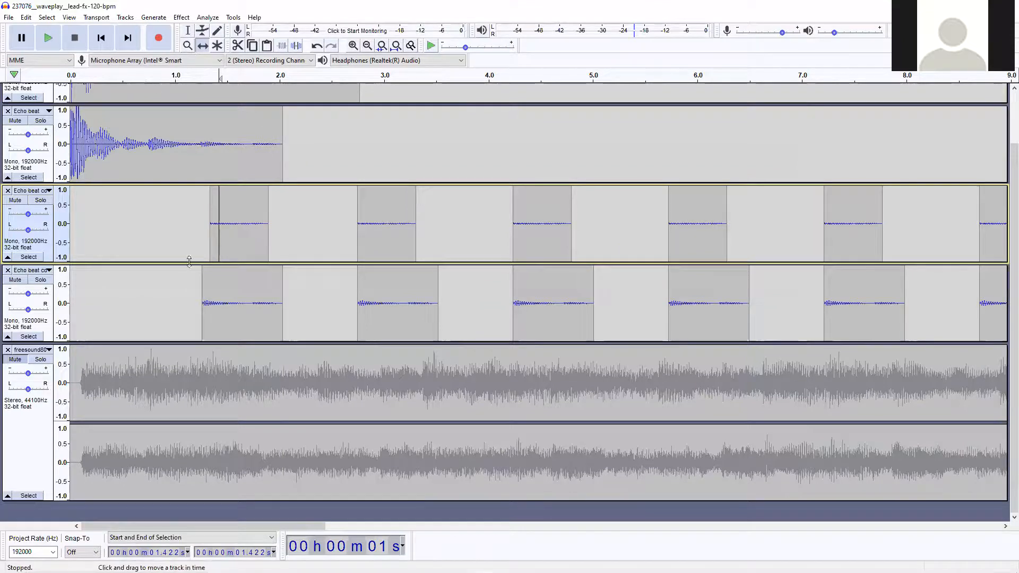